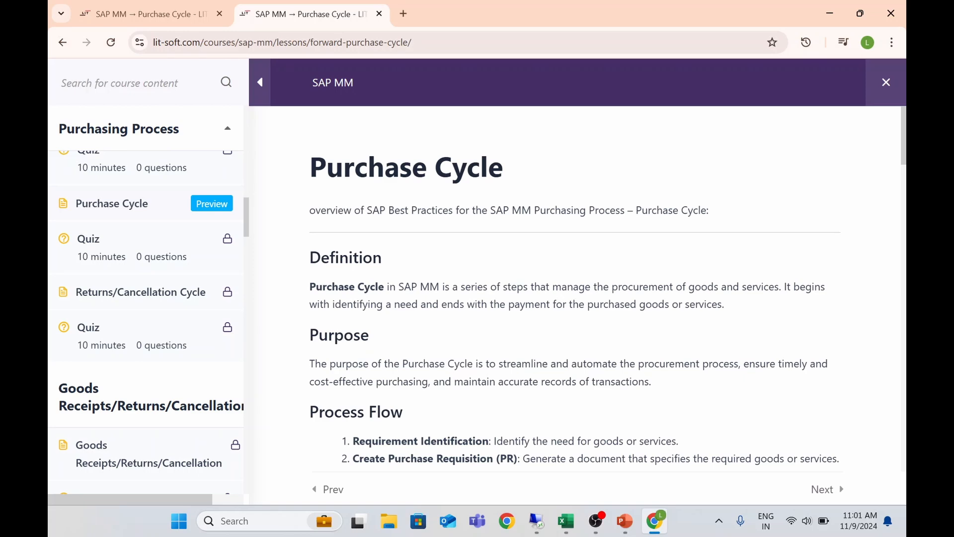
Read the Purchase Cycle lesson's definition, purpose, process flow, tables, configuration and integration sections
scroll(507, 311, down, 3)
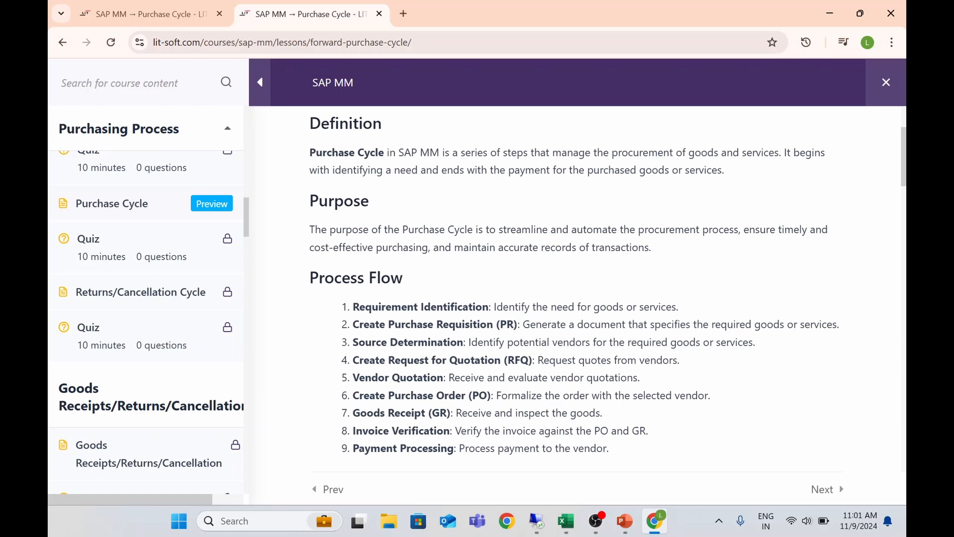
scroll(511, 261, down, 1)
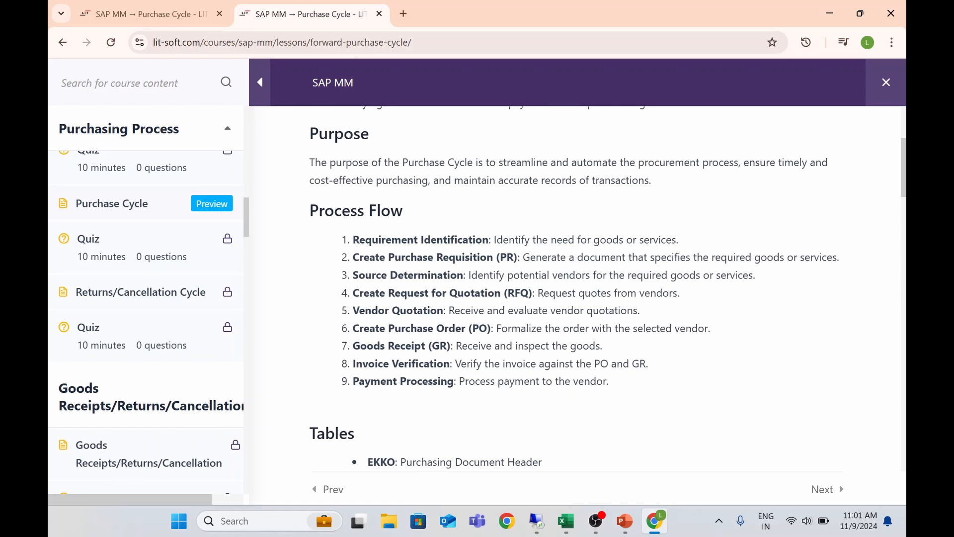
scroll(433, 342, down, 1)
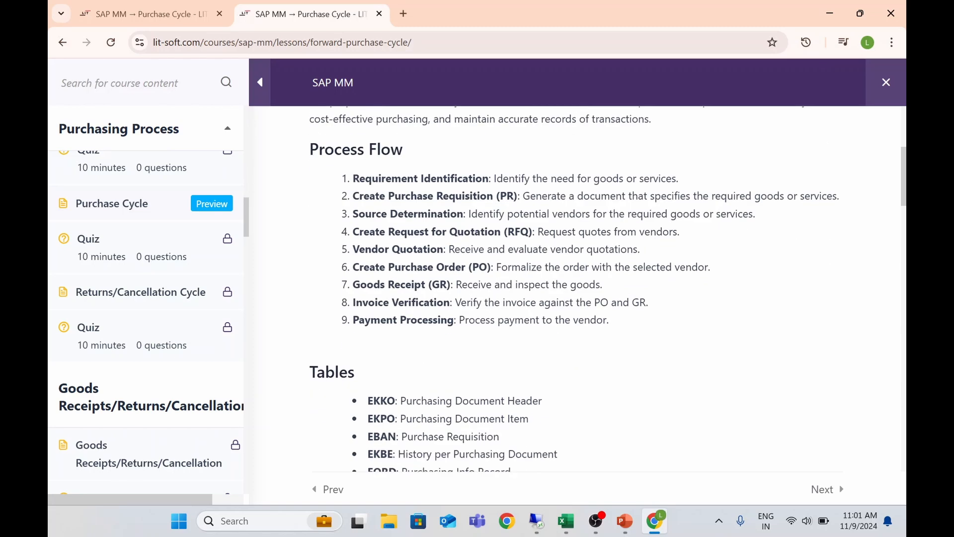
scroll(432, 341, down, 2)
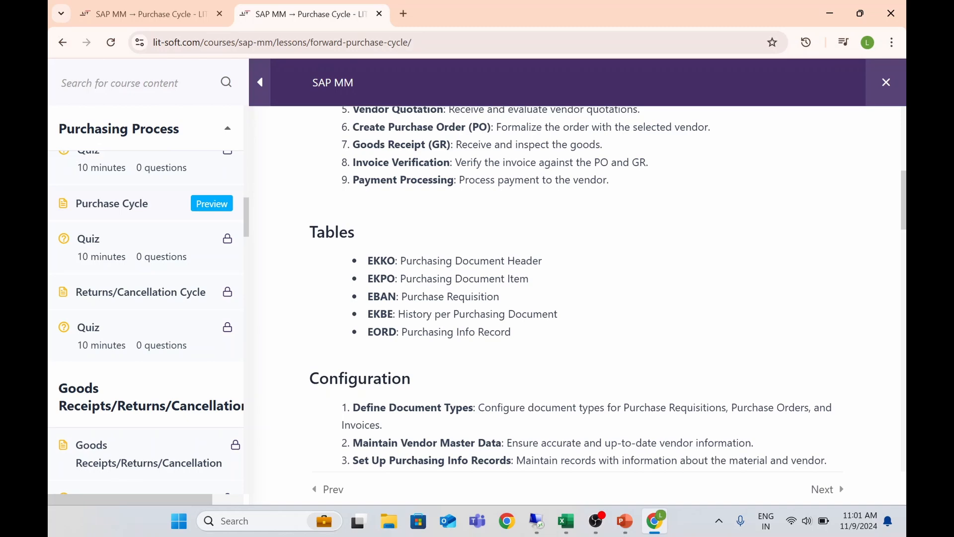
scroll(436, 344, down, 3)
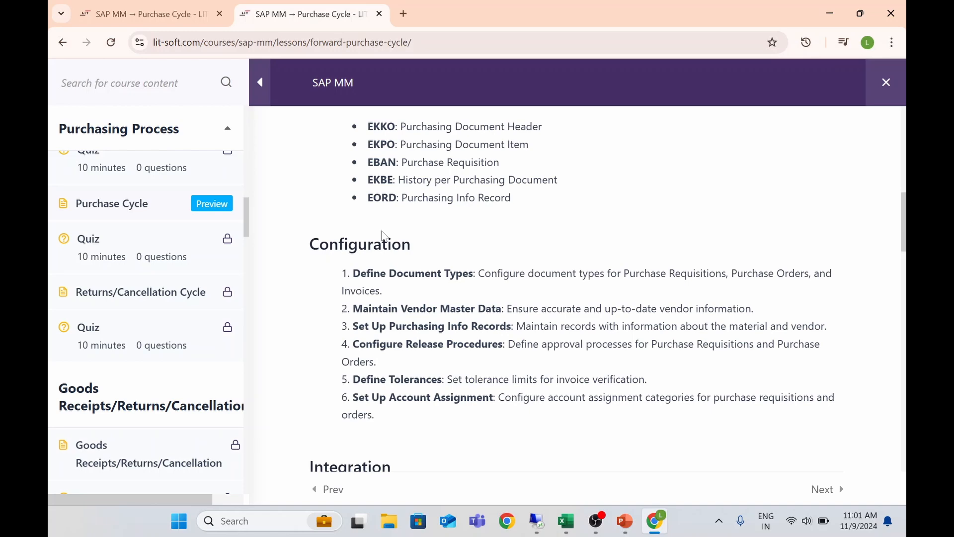
scroll(390, 259, down, 2)
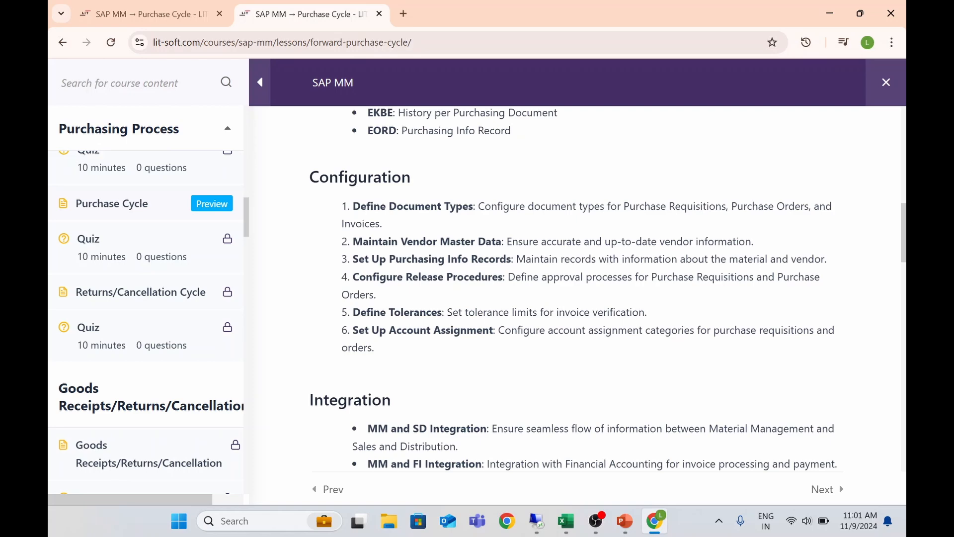
scroll(408, 293, down, 1)
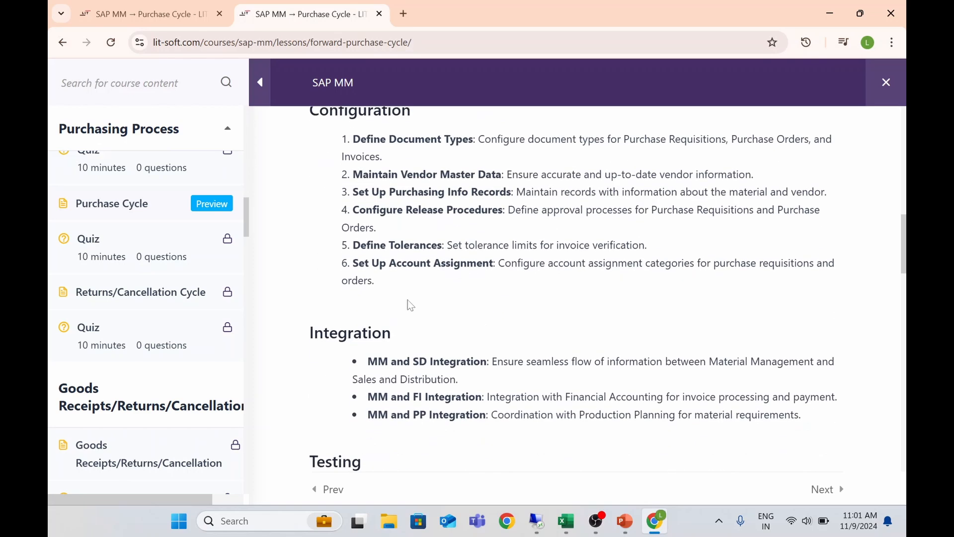
scroll(410, 305, down, 2)
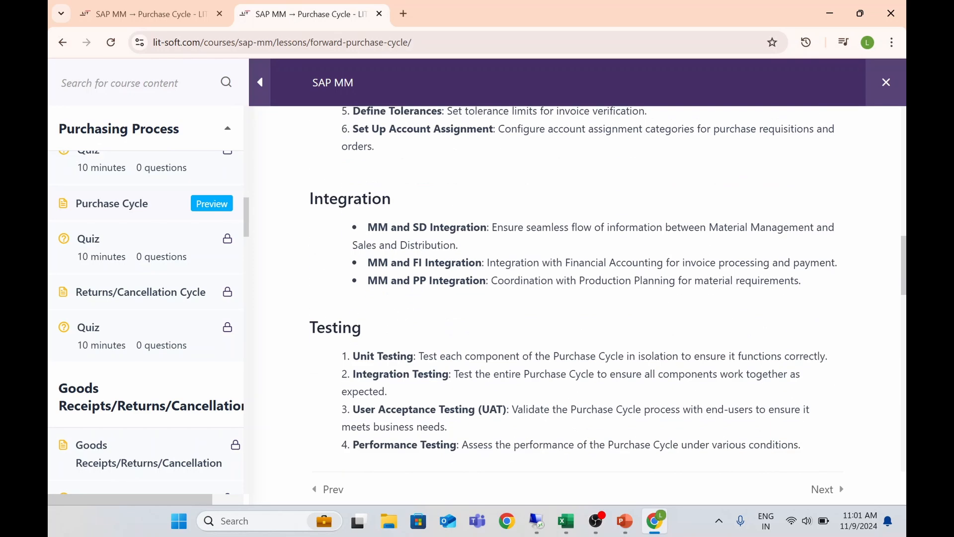
Review the lesson's testing section and its detailed examples, from creating a purchase requisition through invoice verification
scroll(421, 317, down, 2)
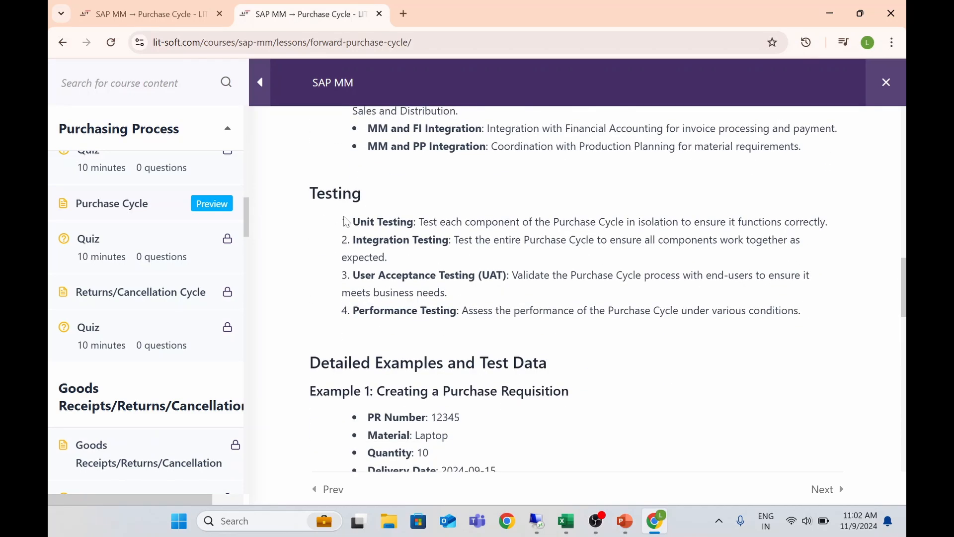
scroll(386, 285, down, 2)
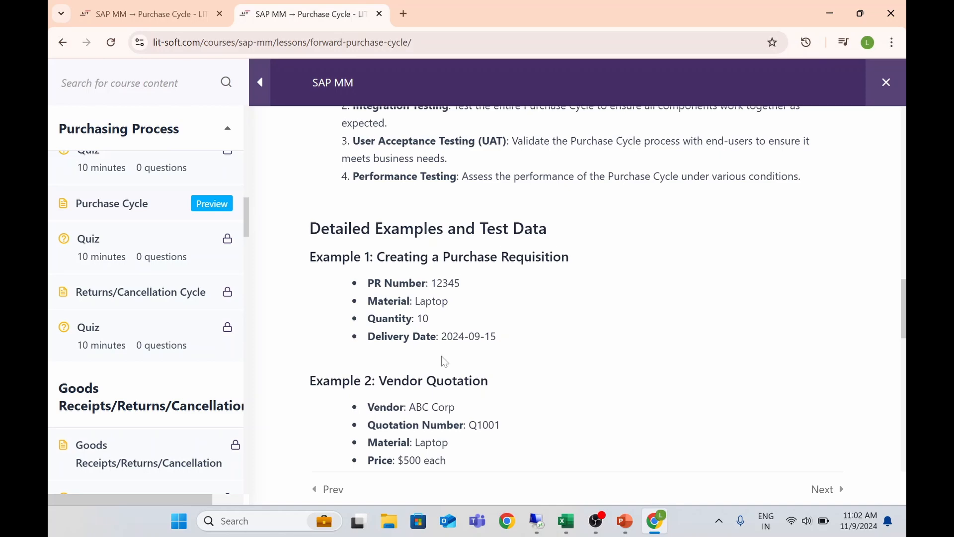
scroll(445, 362, down, 2)
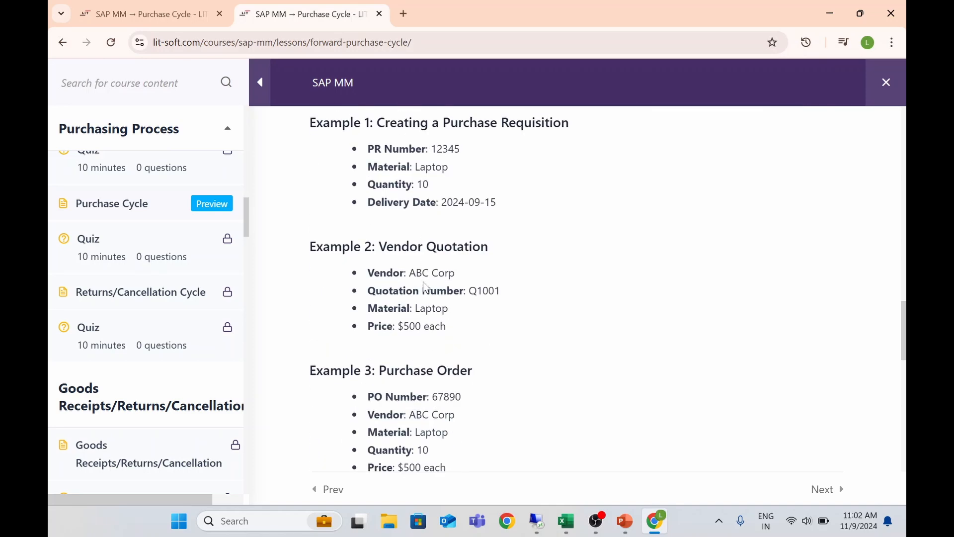
scroll(410, 348, down, 1)
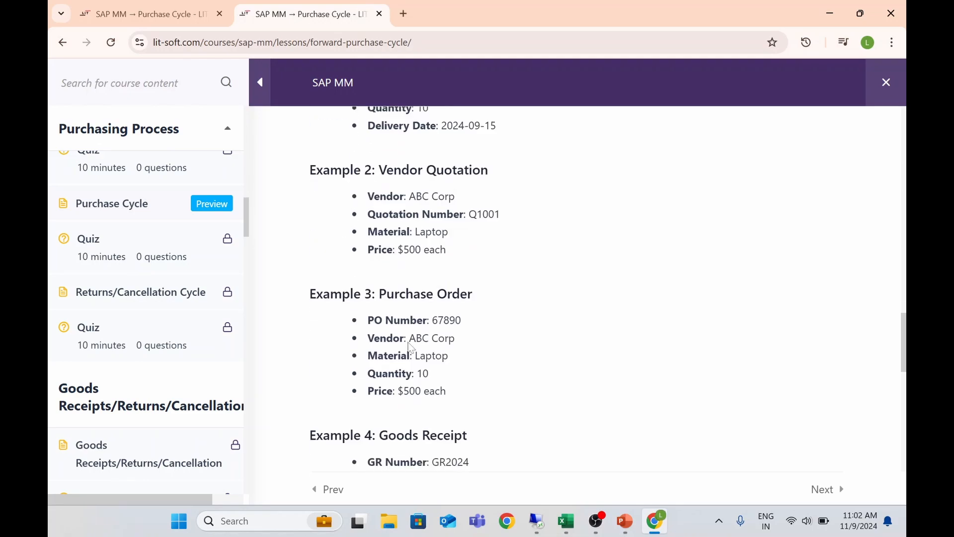
scroll(410, 347, down, 6)
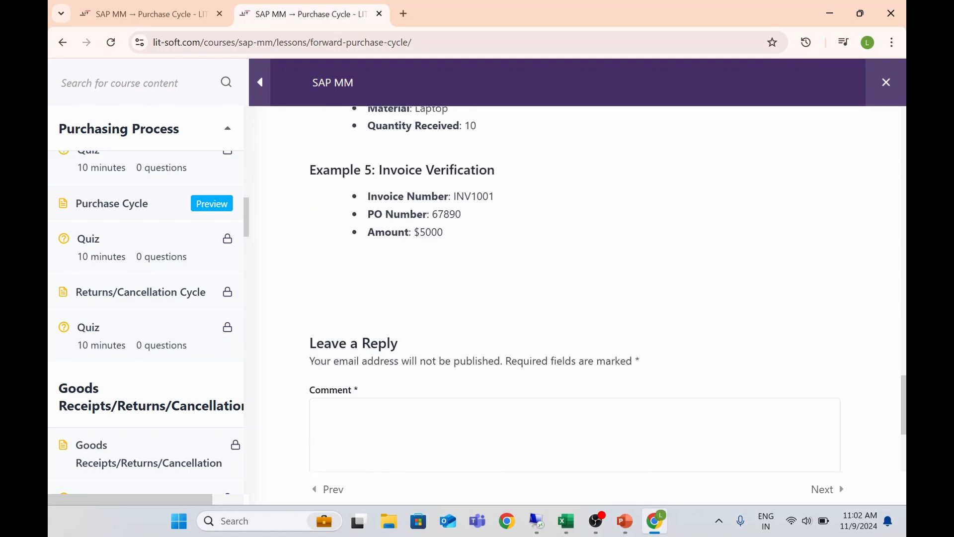
scroll(410, 347, up, 12)
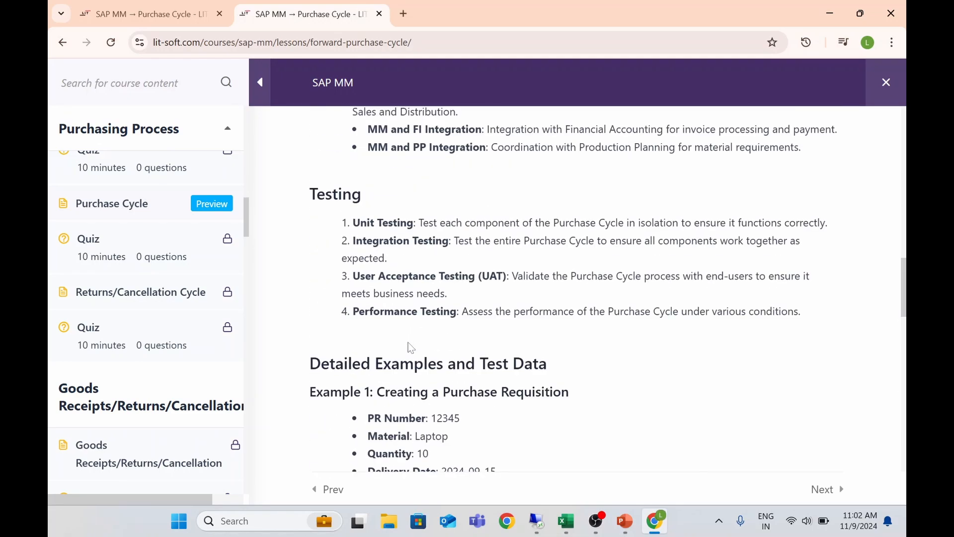
scroll(410, 347, up, 7)
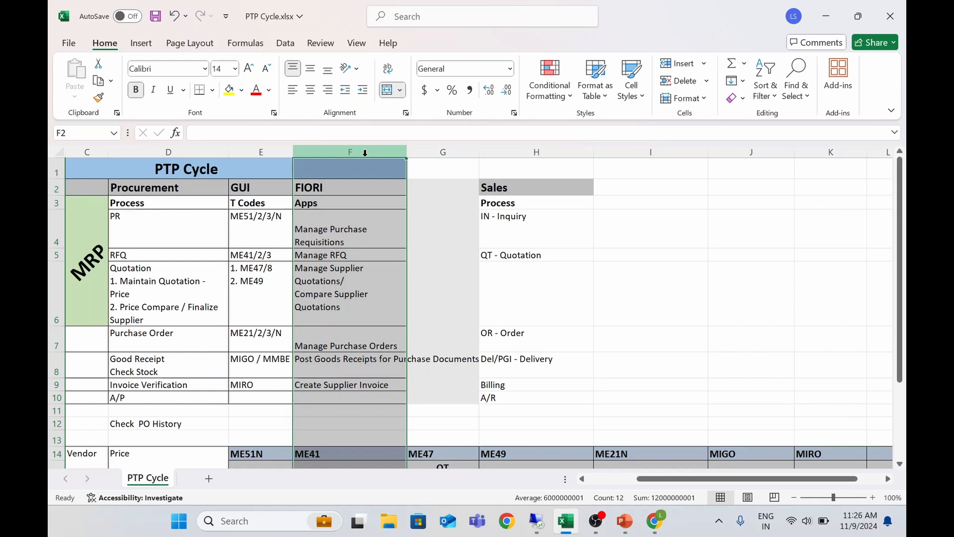
In the PTP Cycle workbook in Excel, compare the GUI T-codes with the FIORI app for the PR process
click(259, 226)
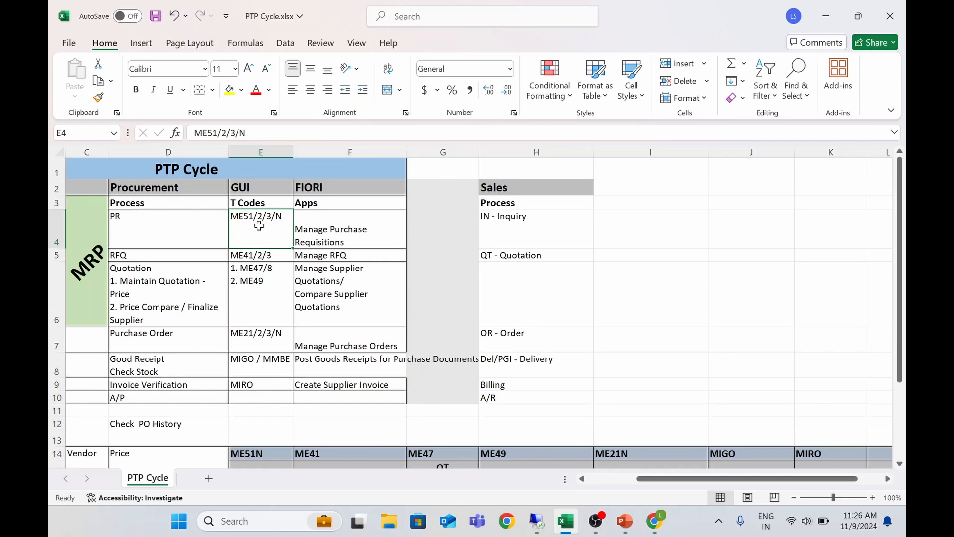
click(312, 230)
click(327, 149)
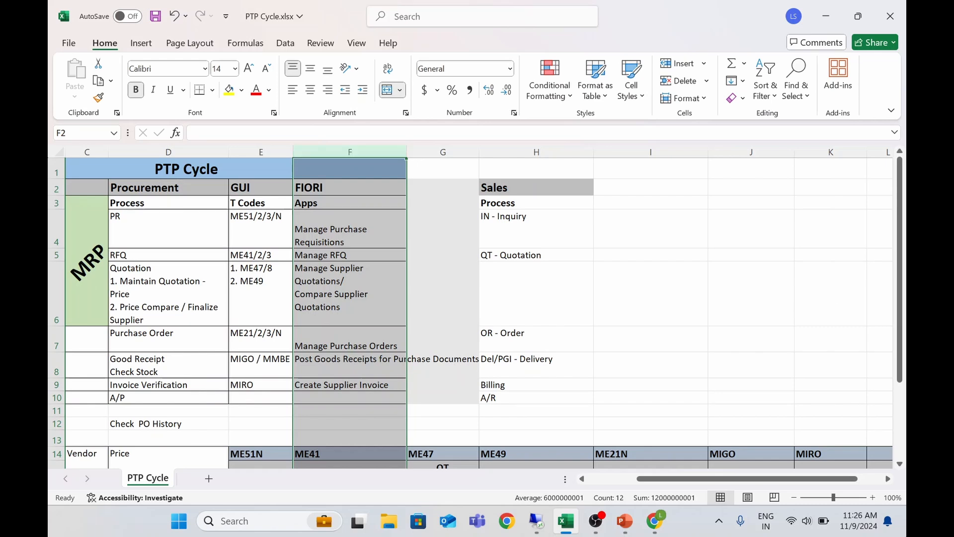
click(339, 235)
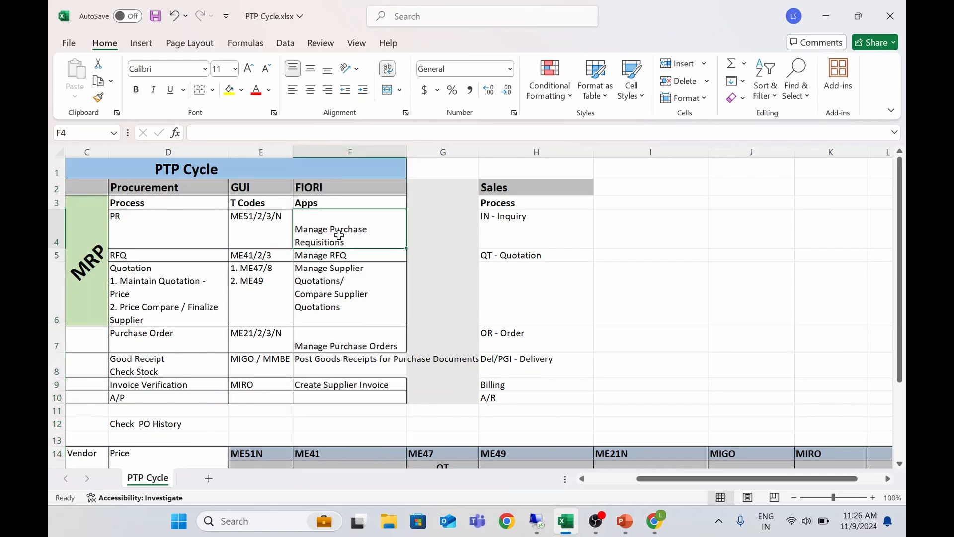
click(247, 227)
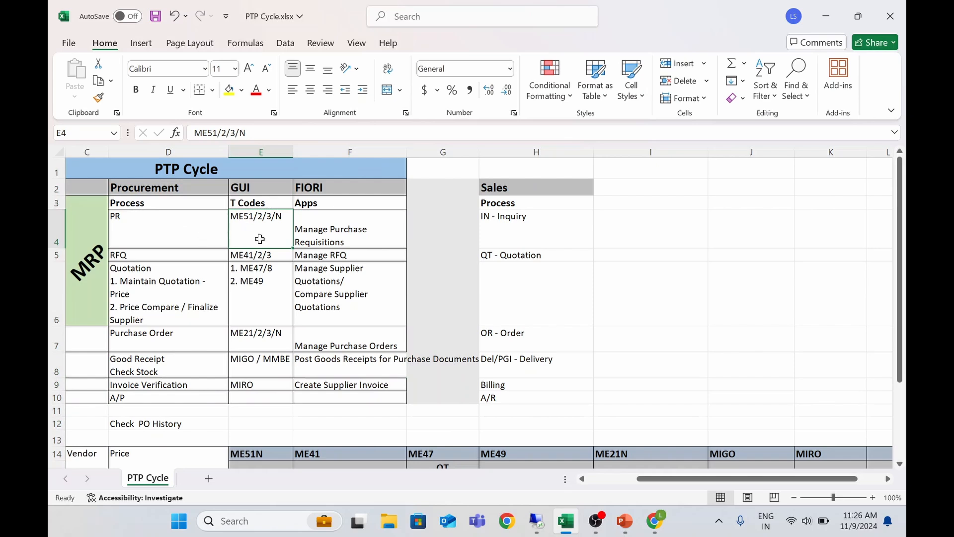
click(333, 236)
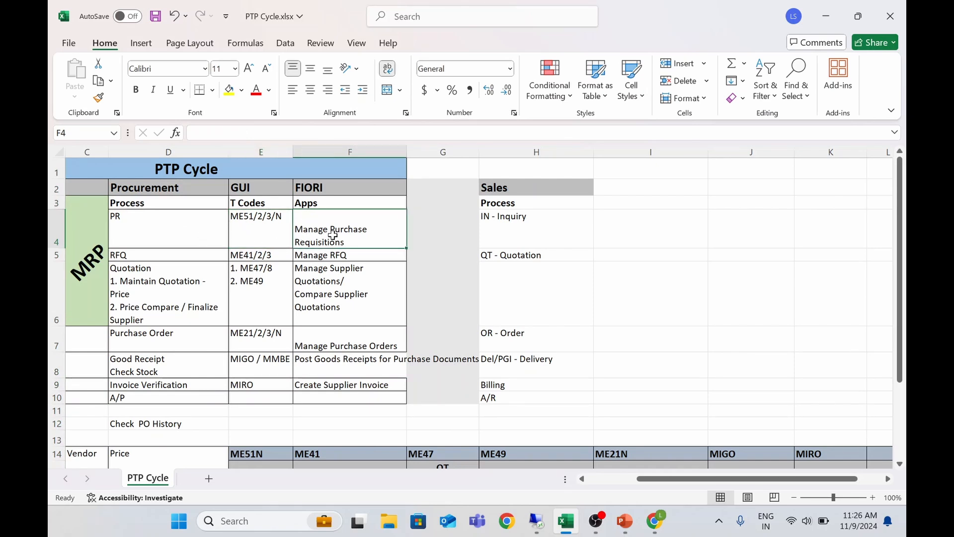
Go through the FIORI apps listed for RFQ, supplier quotations, purchase orders, goods receipts and supplier invoices
click(323, 255)
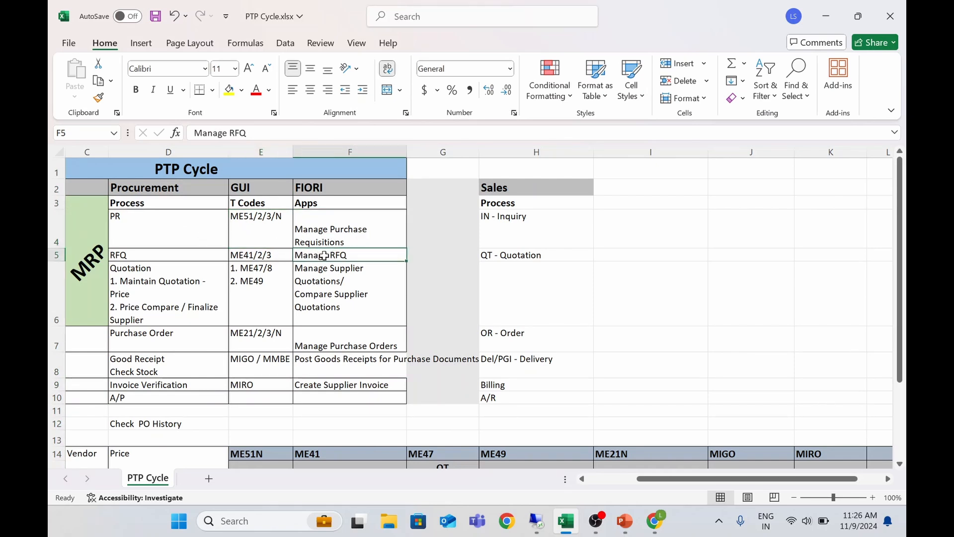
click(321, 274)
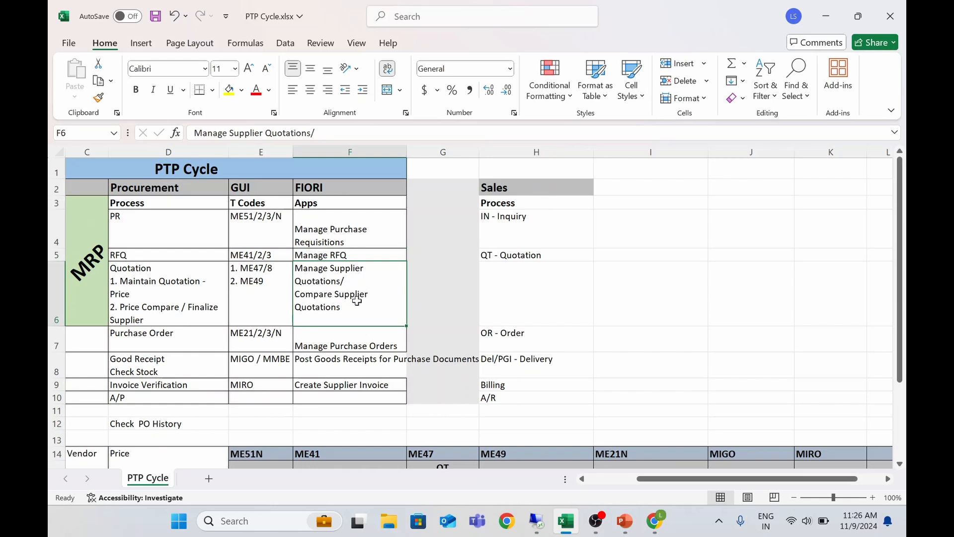
click(353, 344)
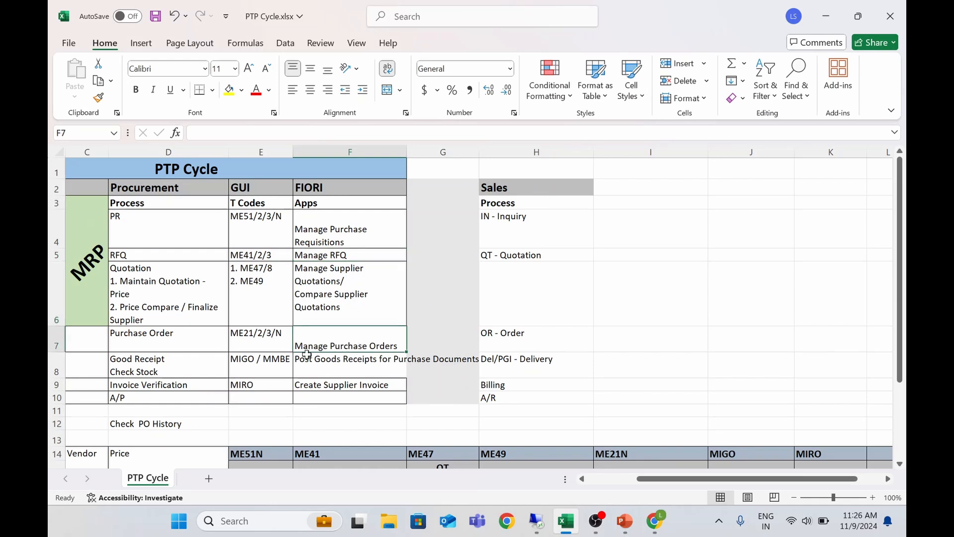
click(340, 362)
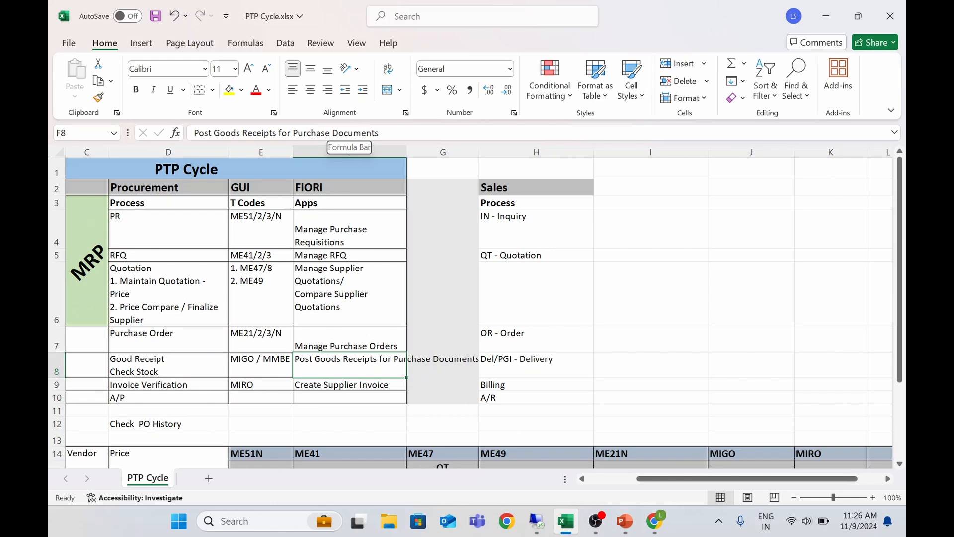
click(335, 388)
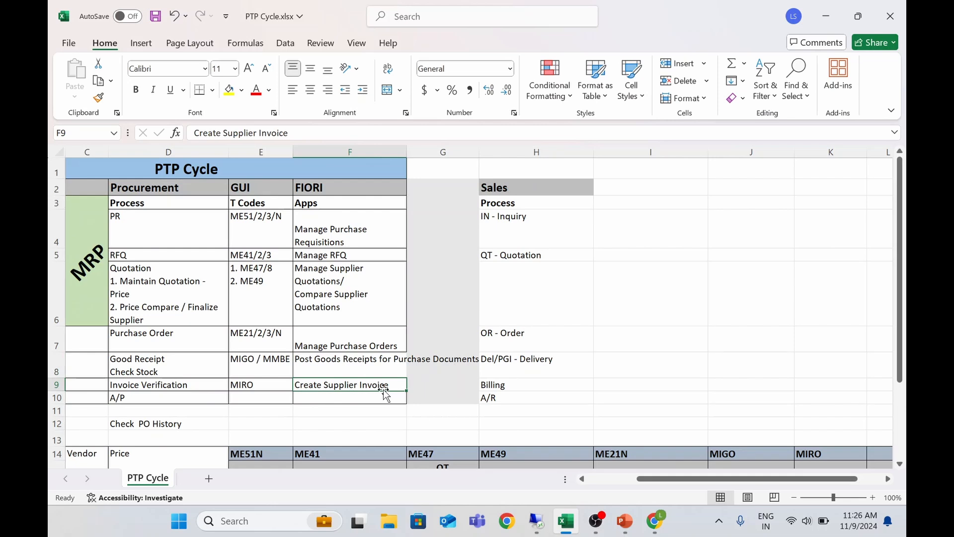
Examine the FIORI column as a whole, highlighting its app list from the Apps heading down to Create Supplier Invoice
click(354, 152)
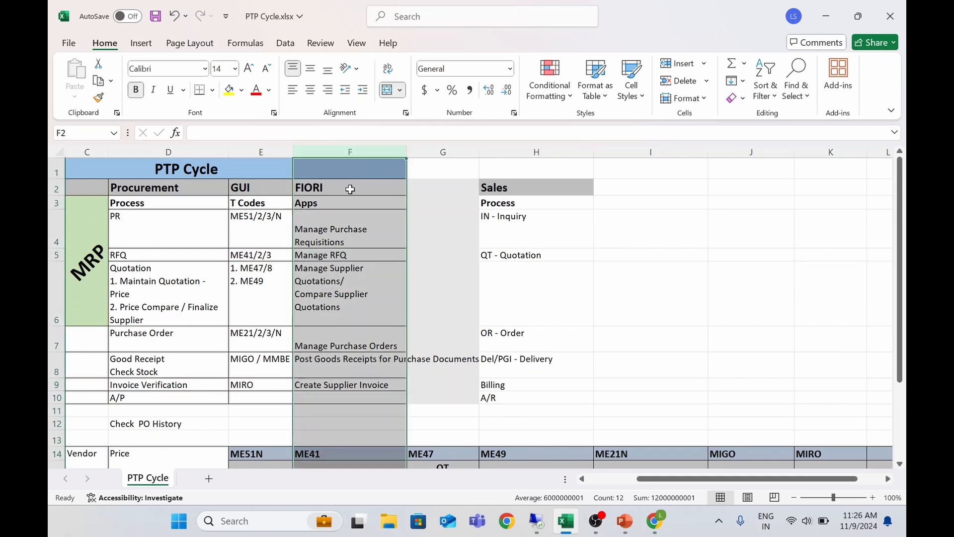
click(363, 397)
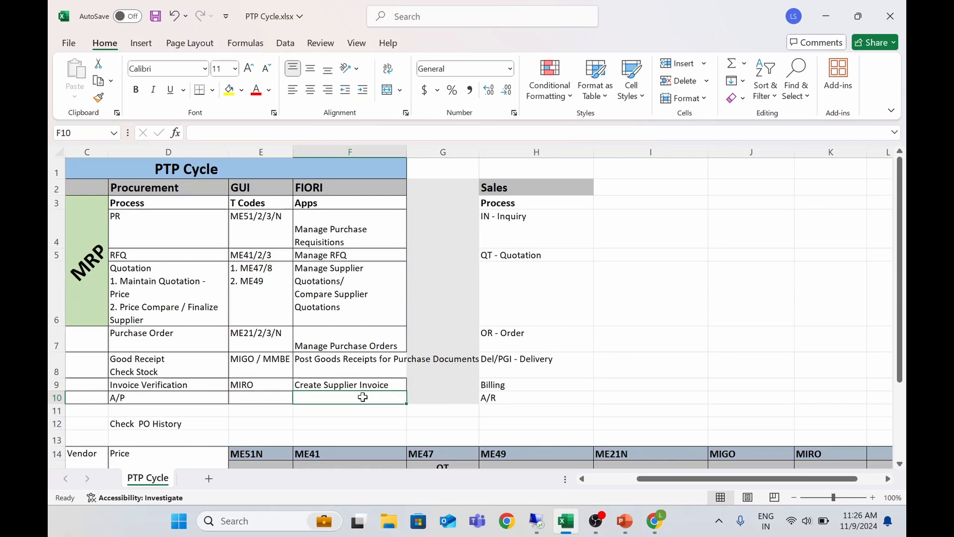
drag(328, 203, 338, 388)
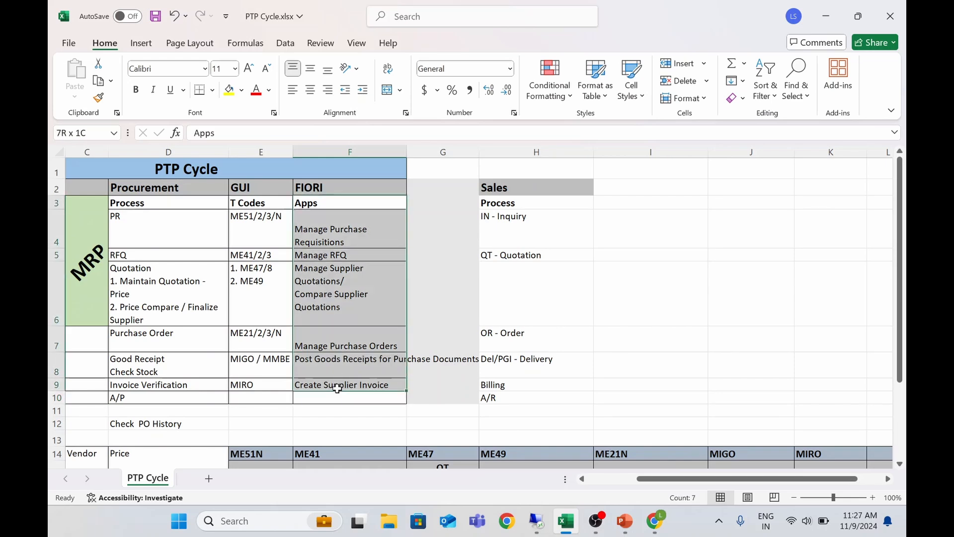
click(324, 345)
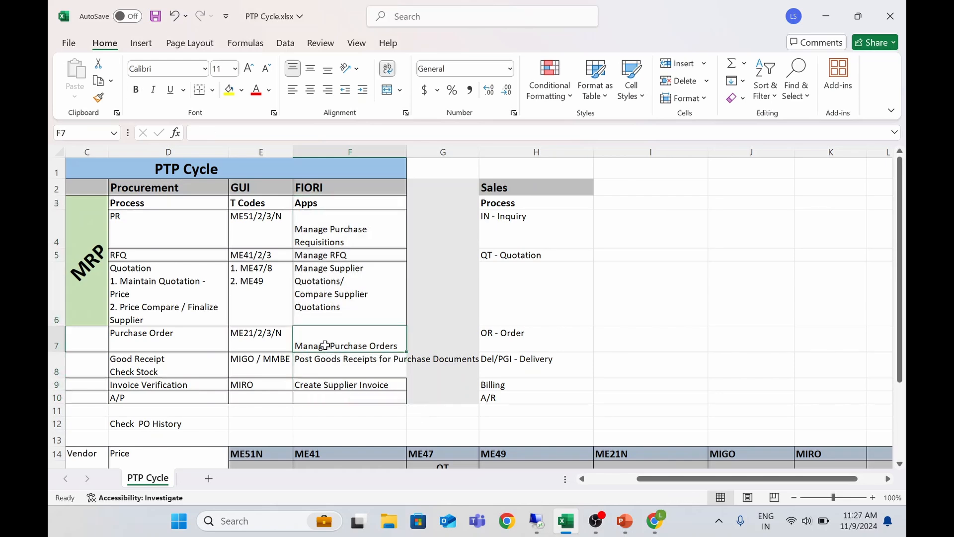
click(327, 205)
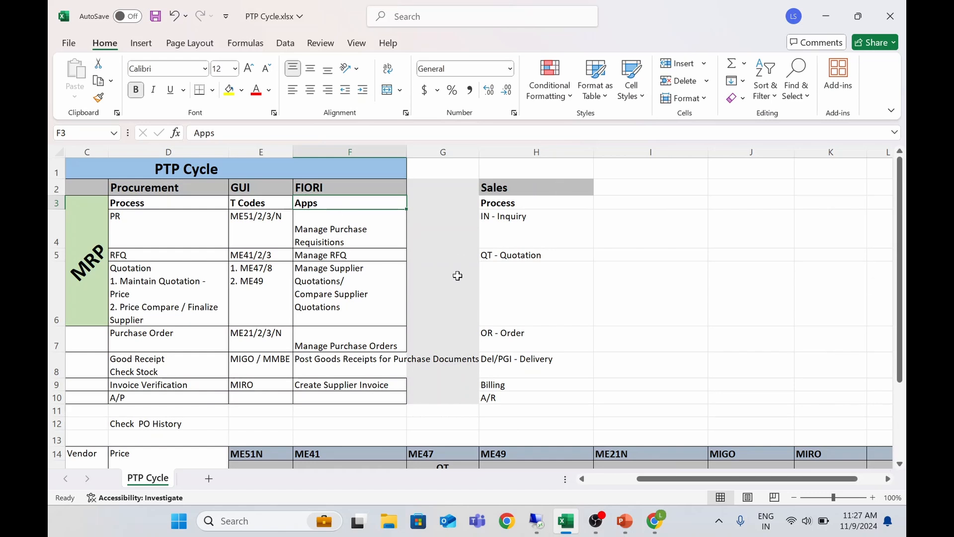
click(346, 148)
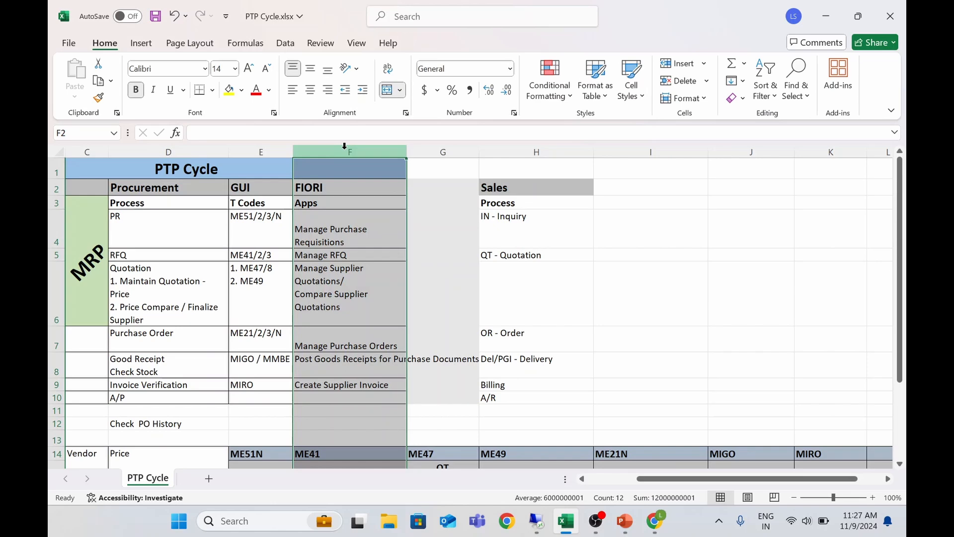
click(353, 242)
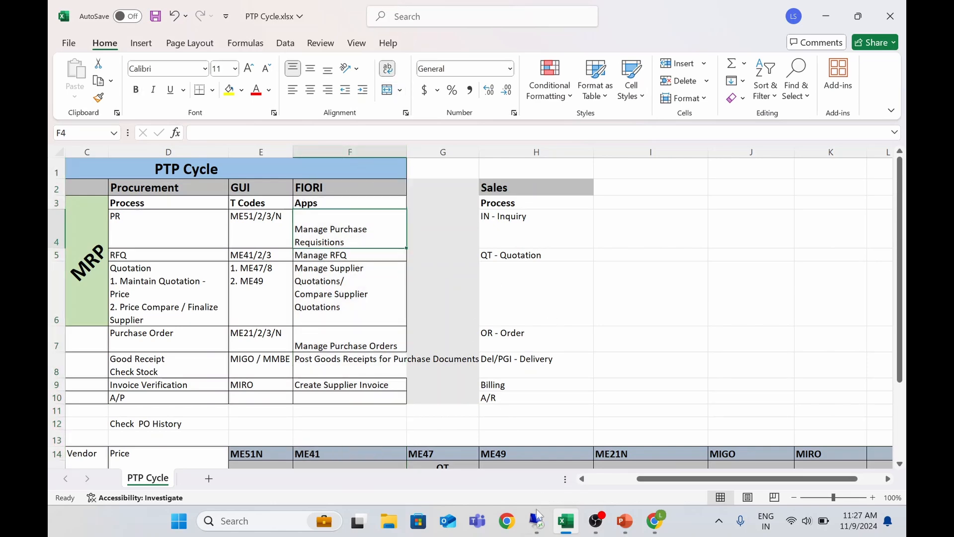
Switch to the SAP GUI session and leave the material document and purchase order displays for the SAP Easy Access menu
mouse_move(537, 520)
click(537, 470)
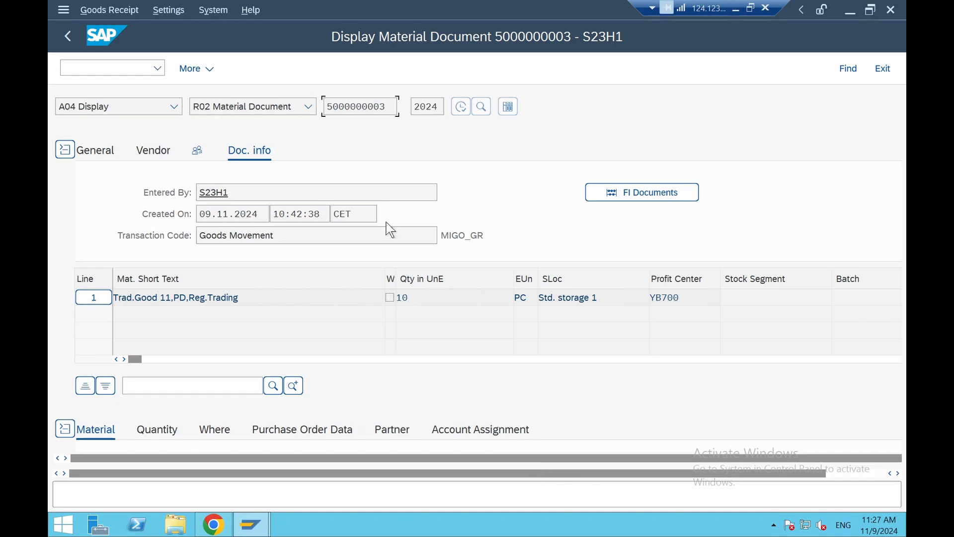
click(66, 37)
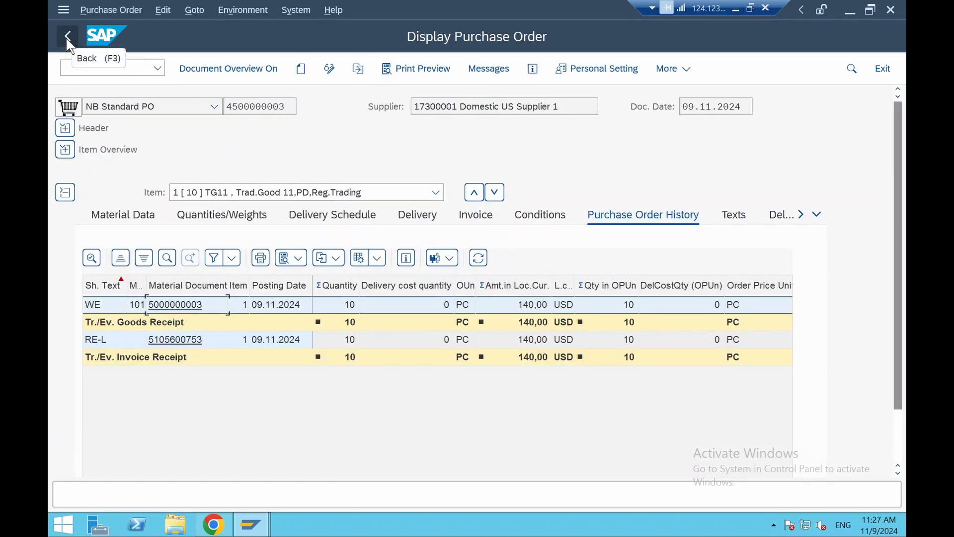
click(883, 69)
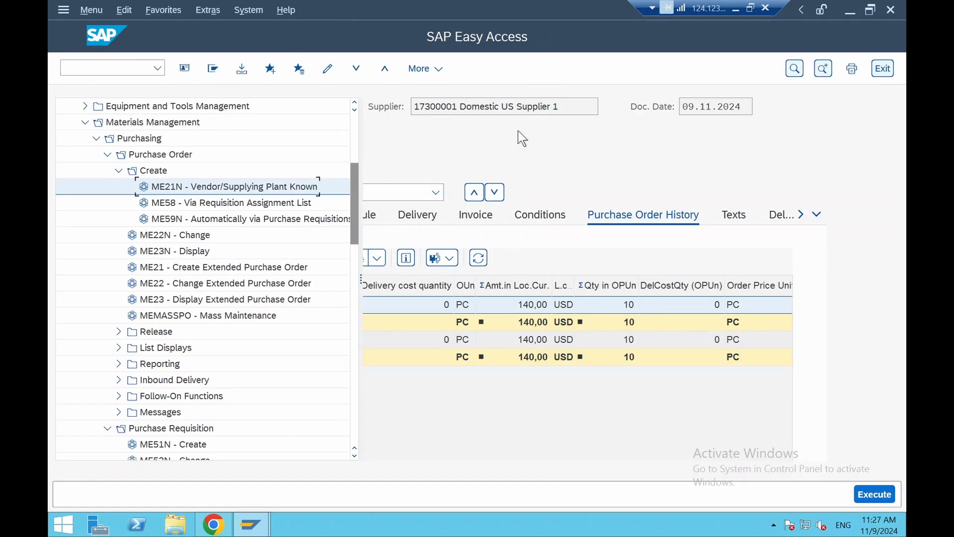
Launch the SAP Fiori Launchpad (/UI2/FLP) from the favorites of the SAP Easy Access menu
drag(354, 202, 358, 119)
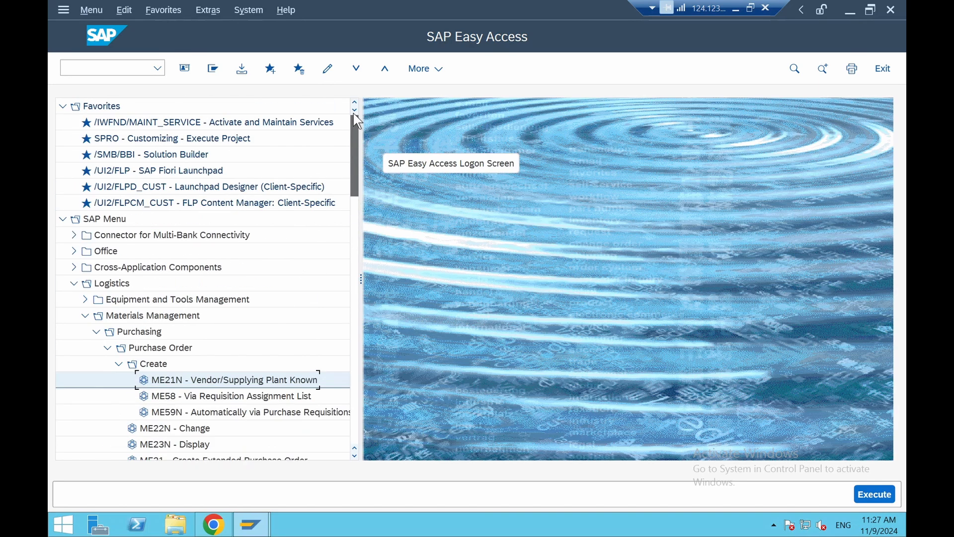
click(174, 141)
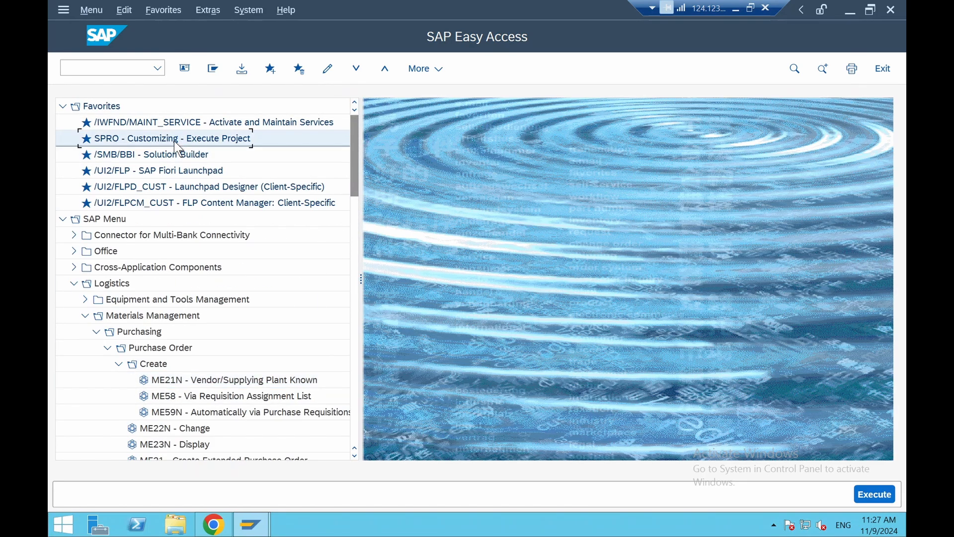
click(195, 174)
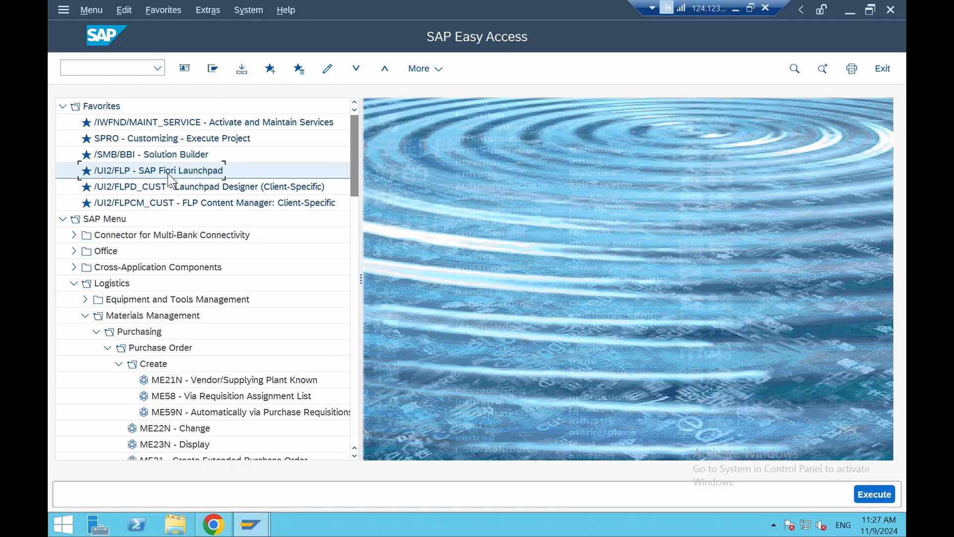
double_click(169, 174)
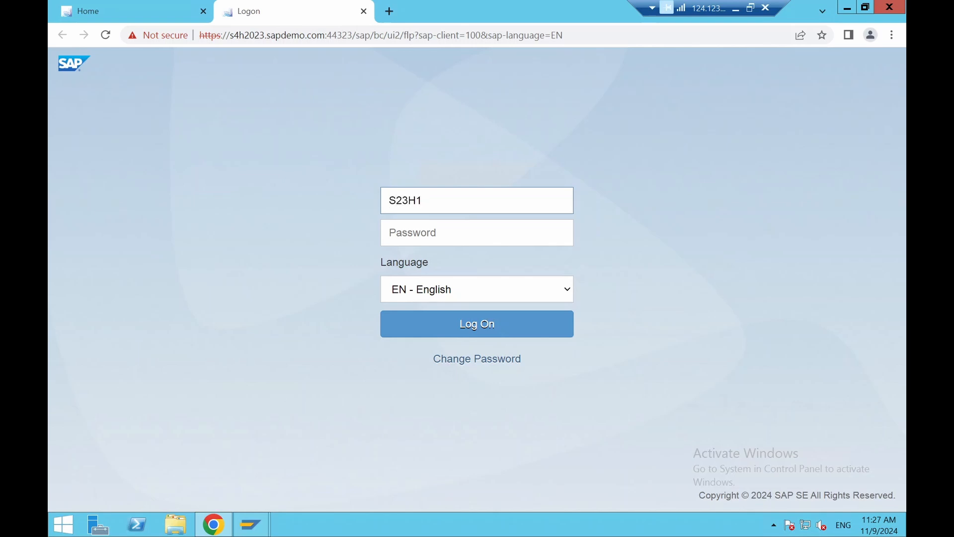
Enter the account password on the Fiori logon page and log on in English
key(Tab)
key(Caps_Lock)
text(***)
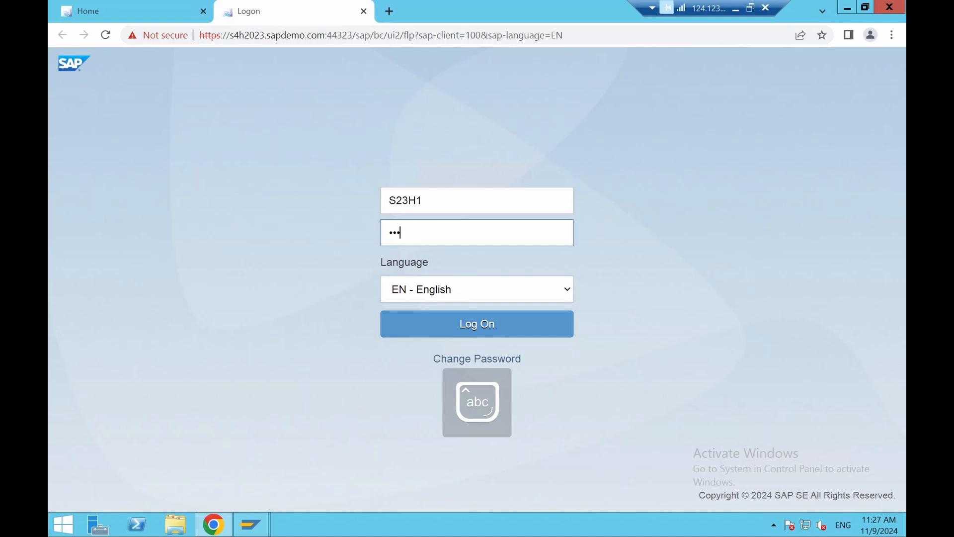
text(*******)
key(Return)
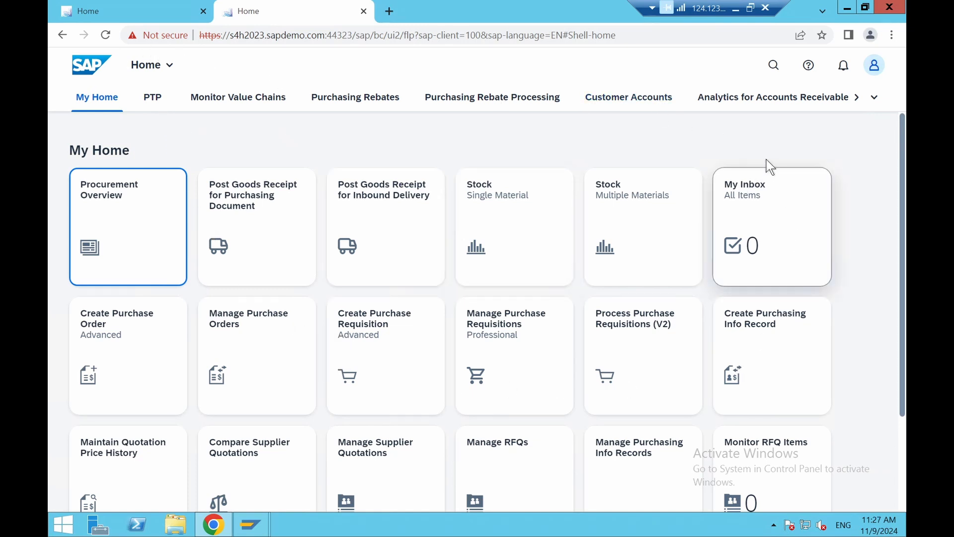
Look through the list of launchpad pages and open the PTP page with the procure-to-pay apps
click(874, 98)
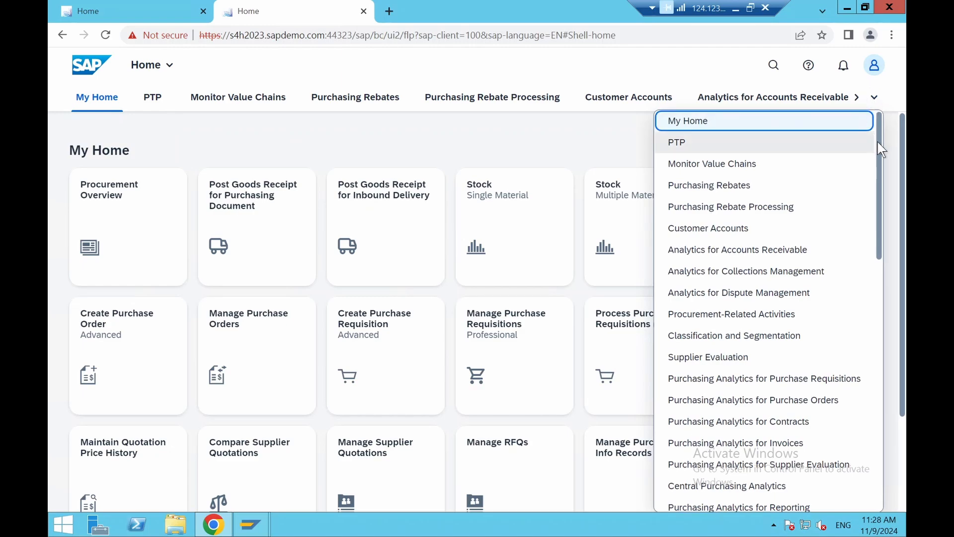
drag(876, 188, 873, 133)
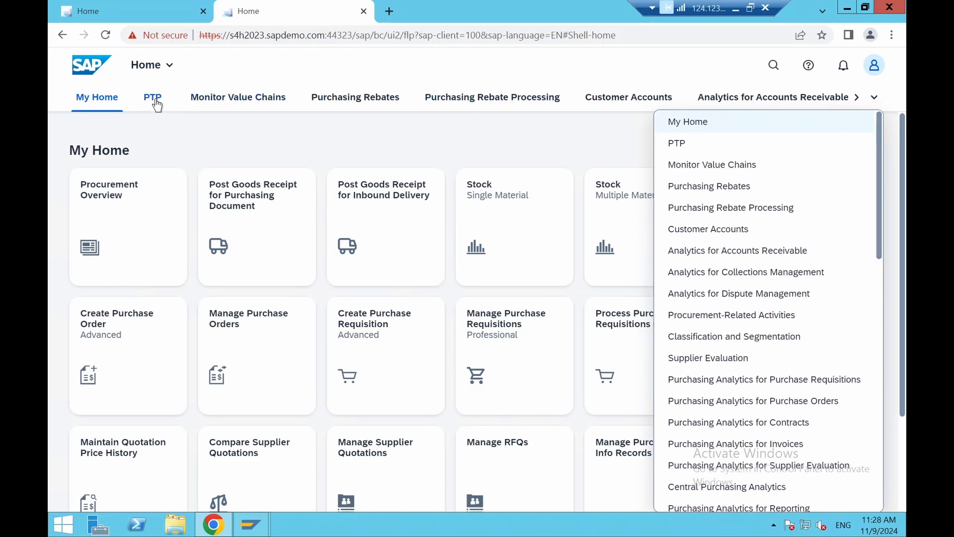
click(154, 102)
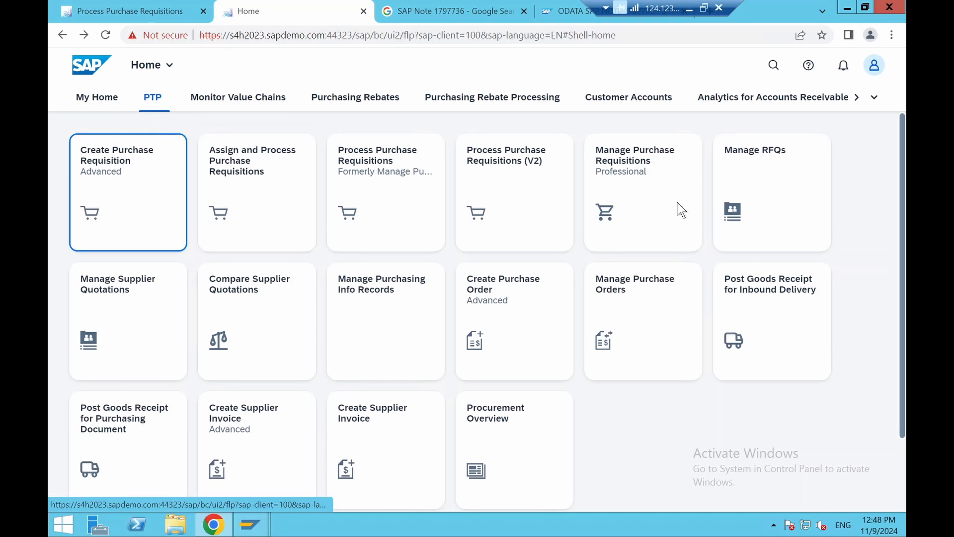
Open the advanced Create Purchase Requisition app and enter material TG11 with quantity 10 in the first item row
click(141, 199)
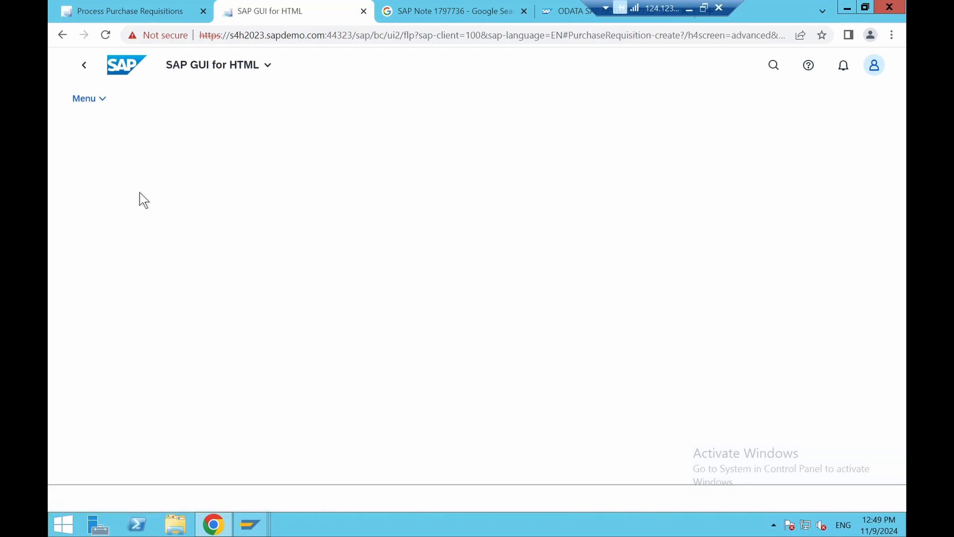
click(265, 419)
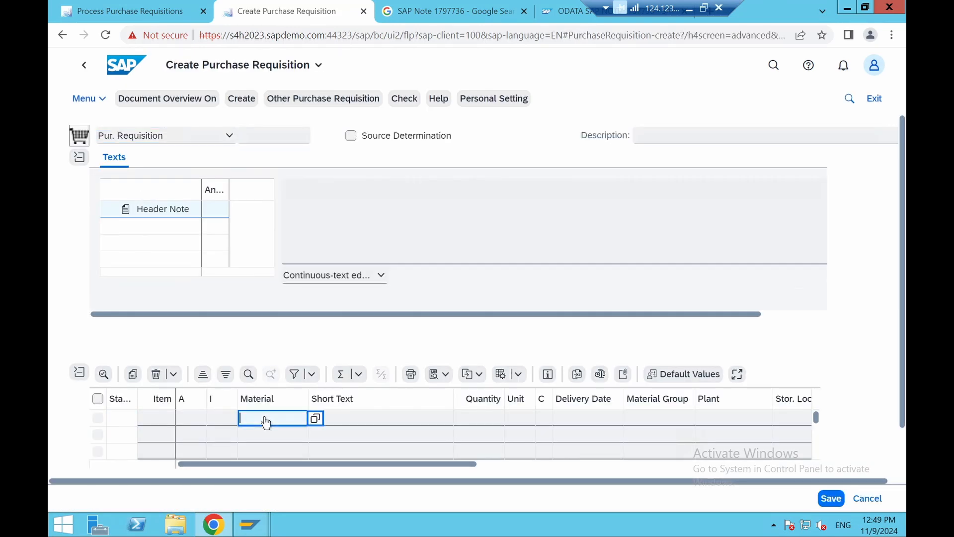
key(Tab)
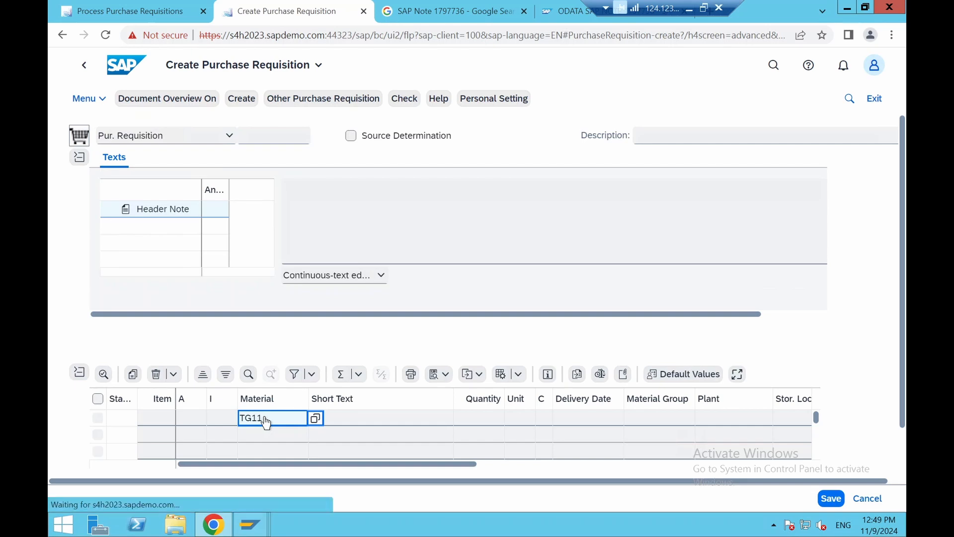
text(10)
key(Tab)
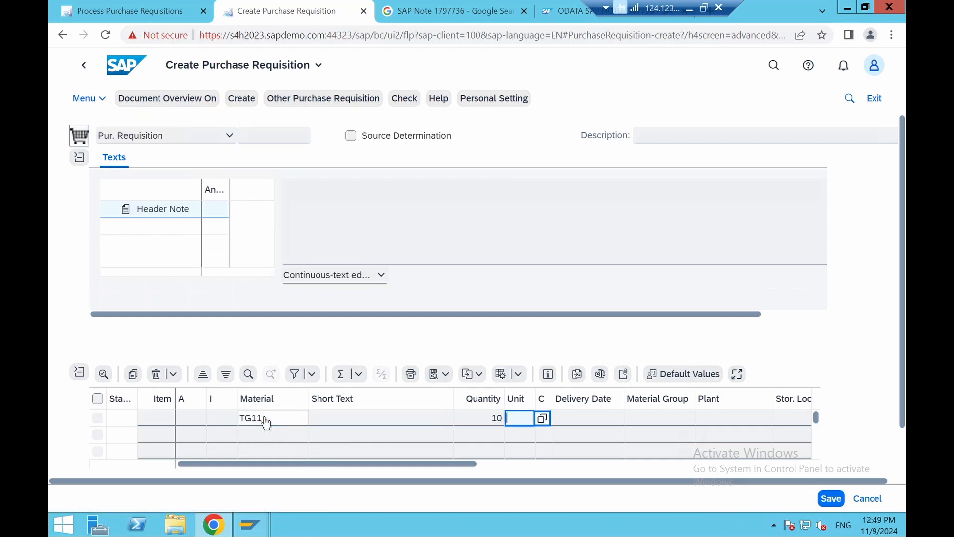
Set the requisition item's delivery date to 20.11.2024 and its plant to 1710
key(Tab)
key(Tab)
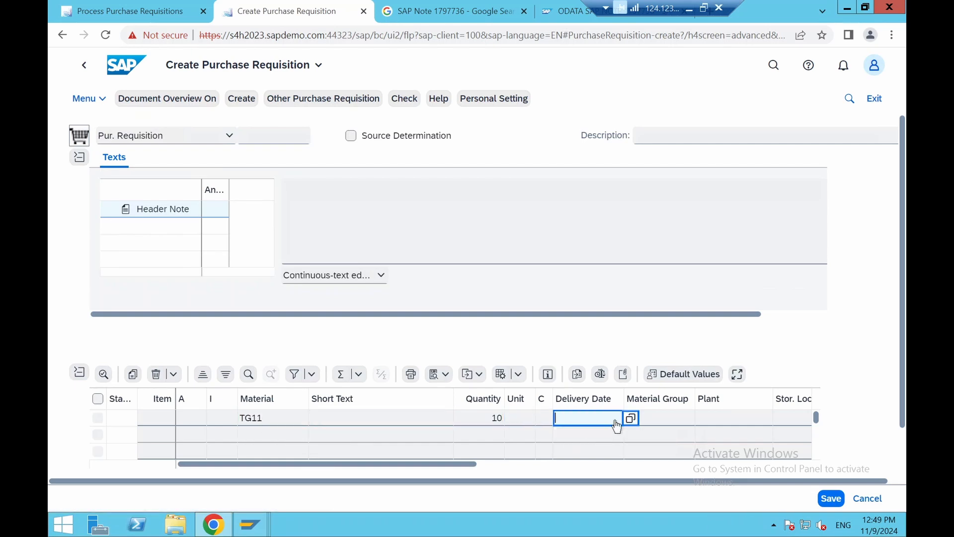
click(631, 419)
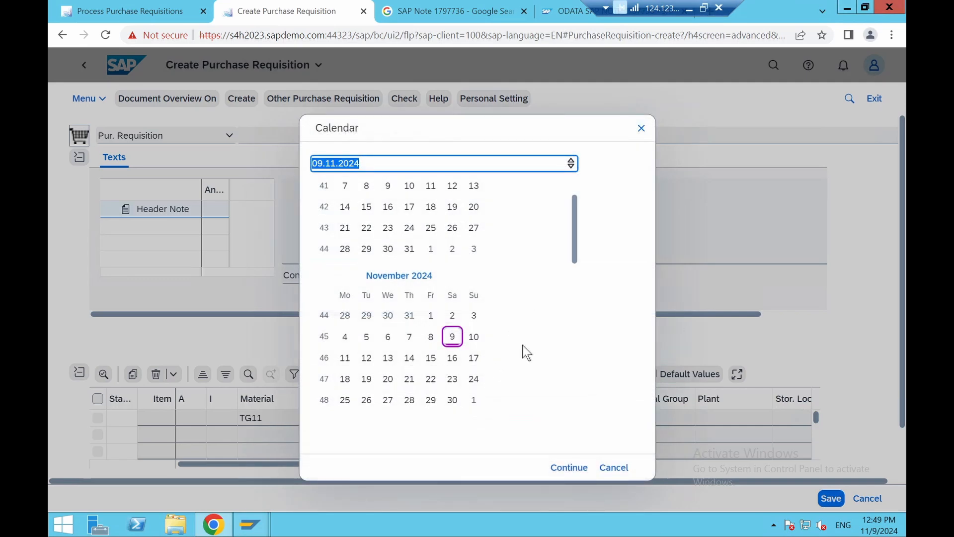
double_click(390, 381)
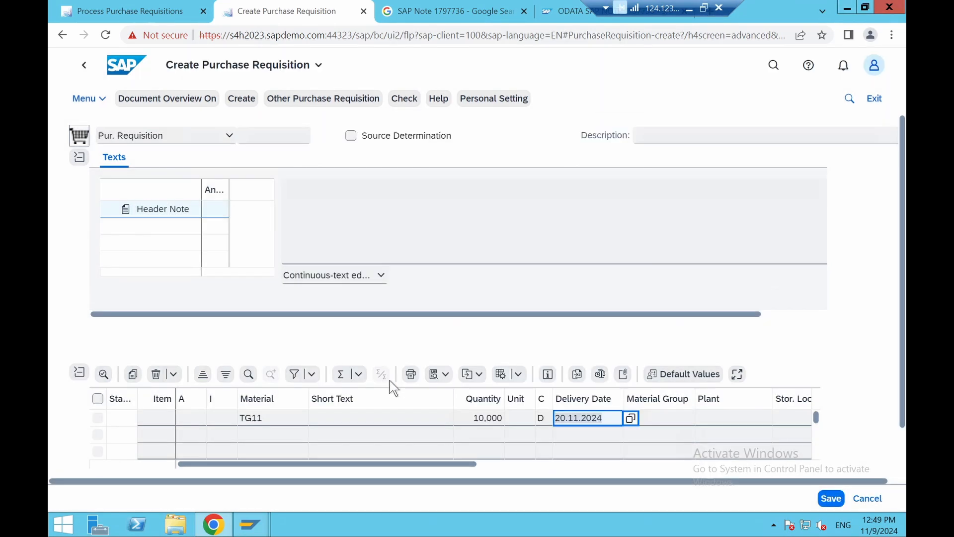
click(720, 419)
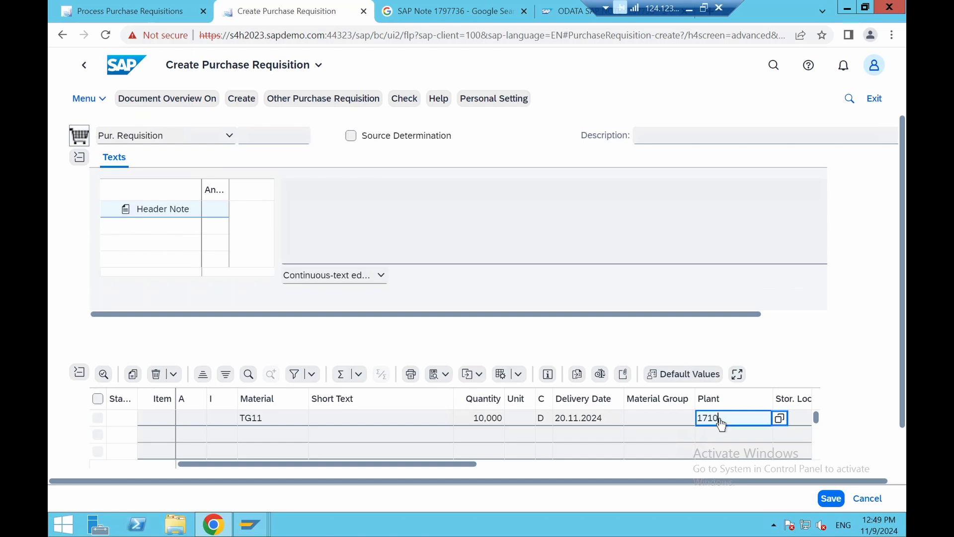
key(Tab)
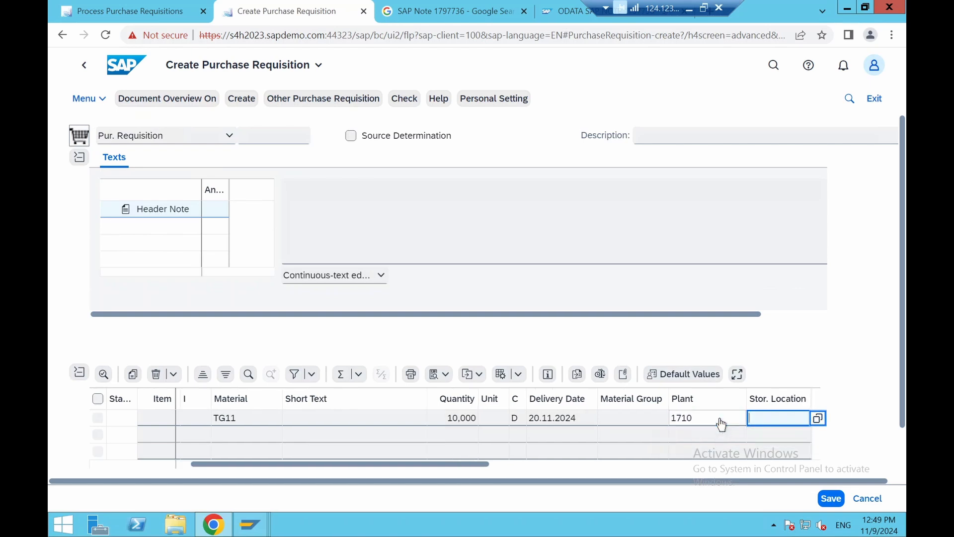
key(Tab)
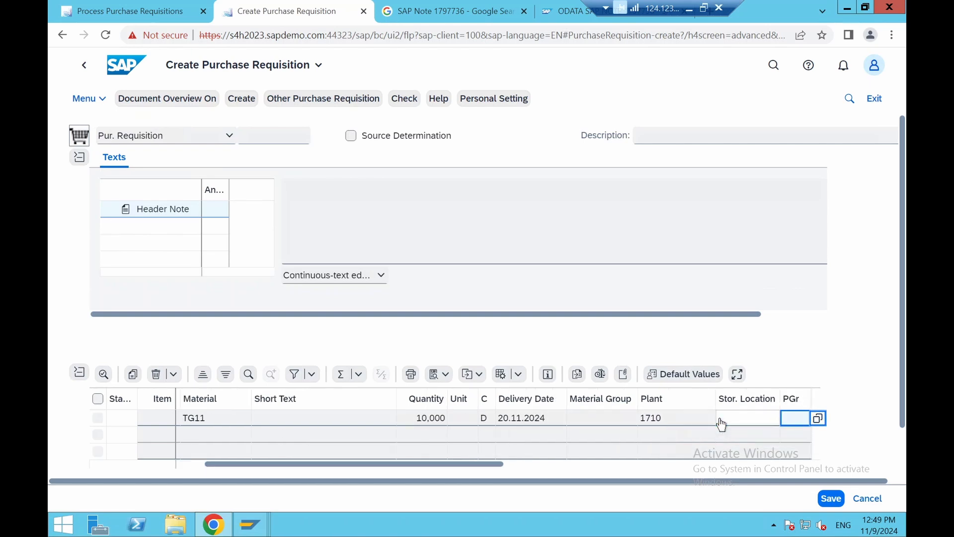
Assign purchasing group 001 to the item, save the purchase requisition and return to the PTP page
click(817, 419)
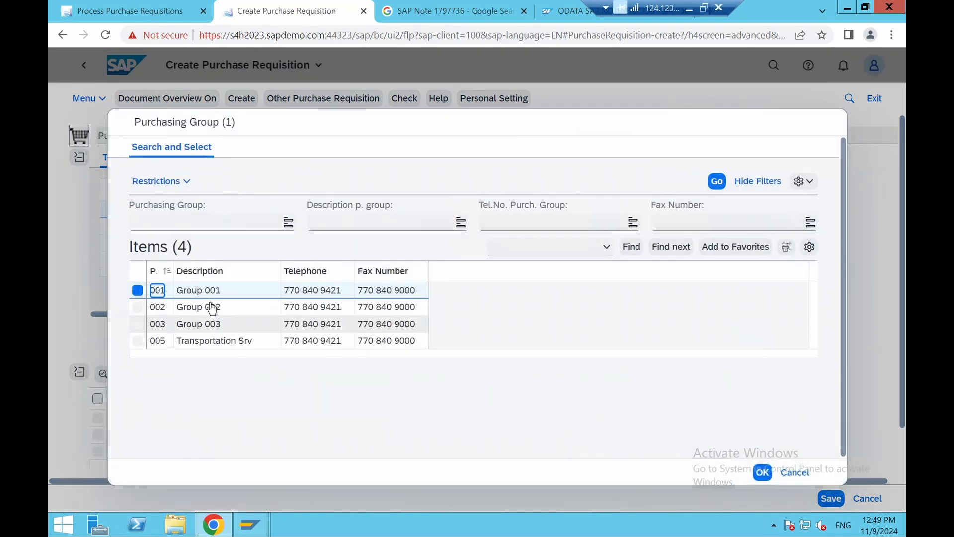
double_click(203, 290)
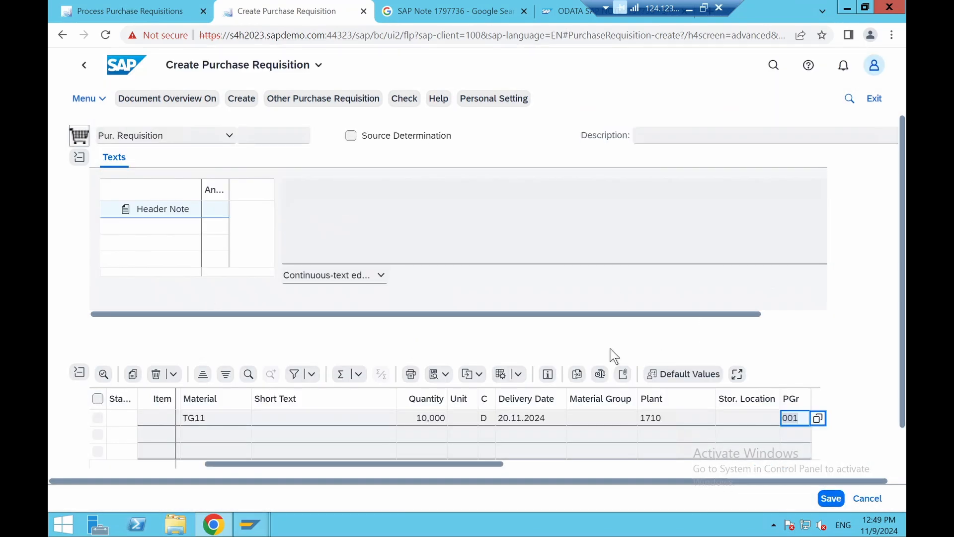
click(402, 201)
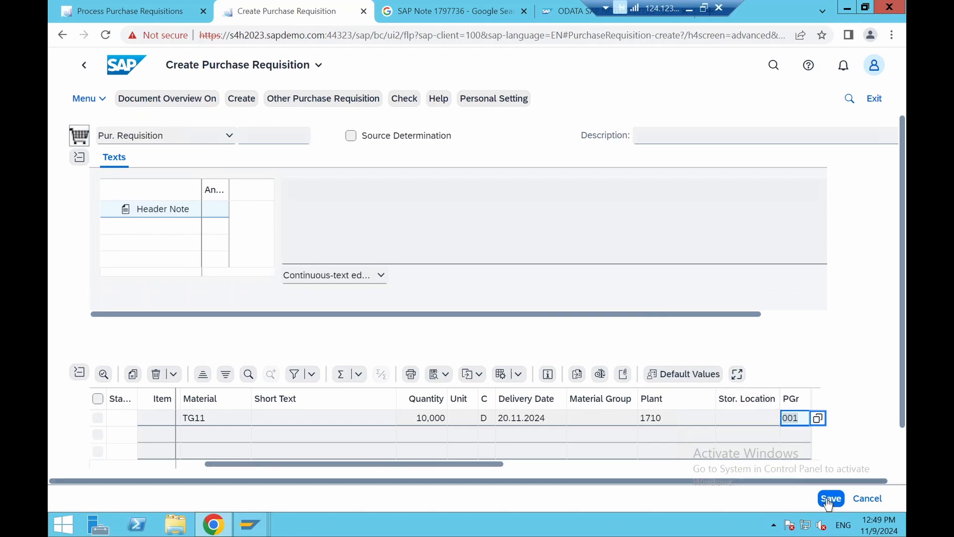
click(828, 500)
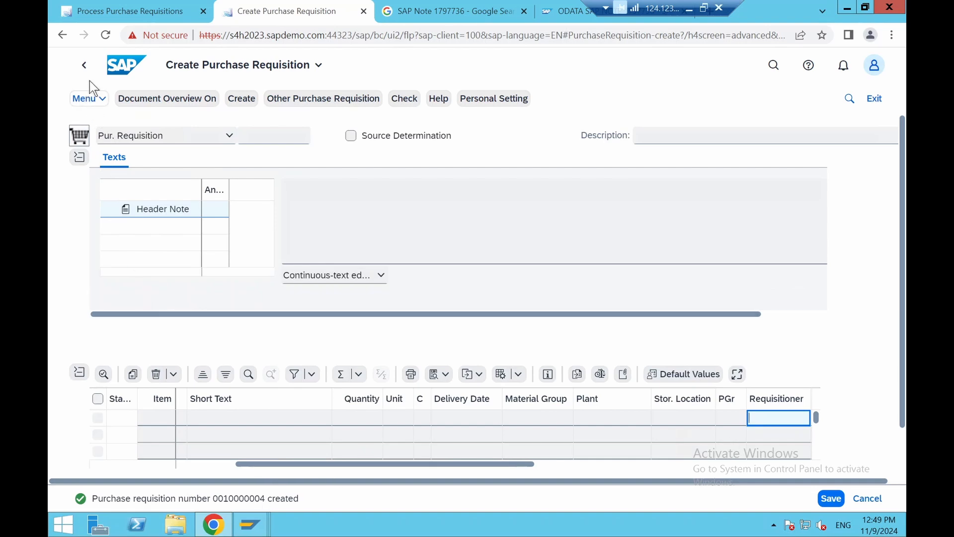
click(84, 65)
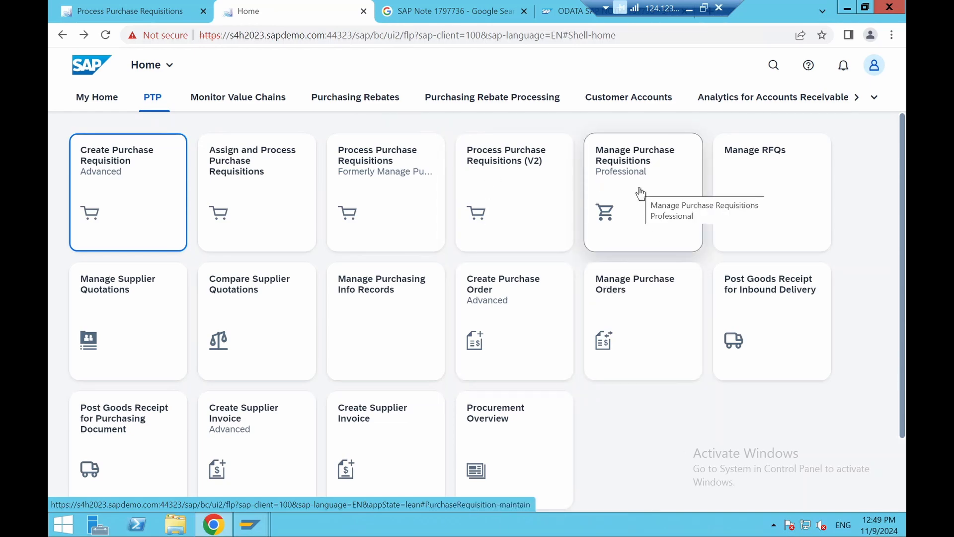
List all purchase requisitions in Manage Purchase Requisitions - Professional and open the newly created one
click(640, 193)
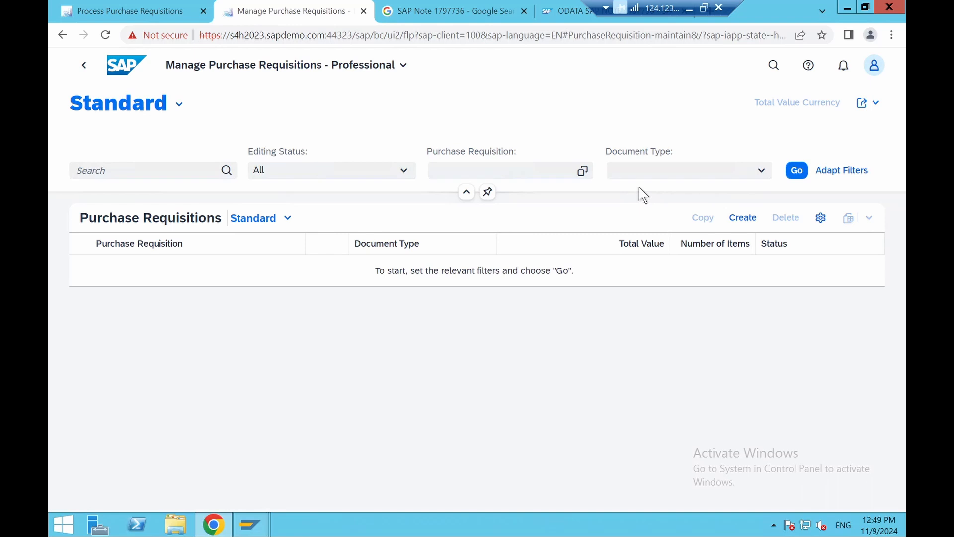
click(791, 174)
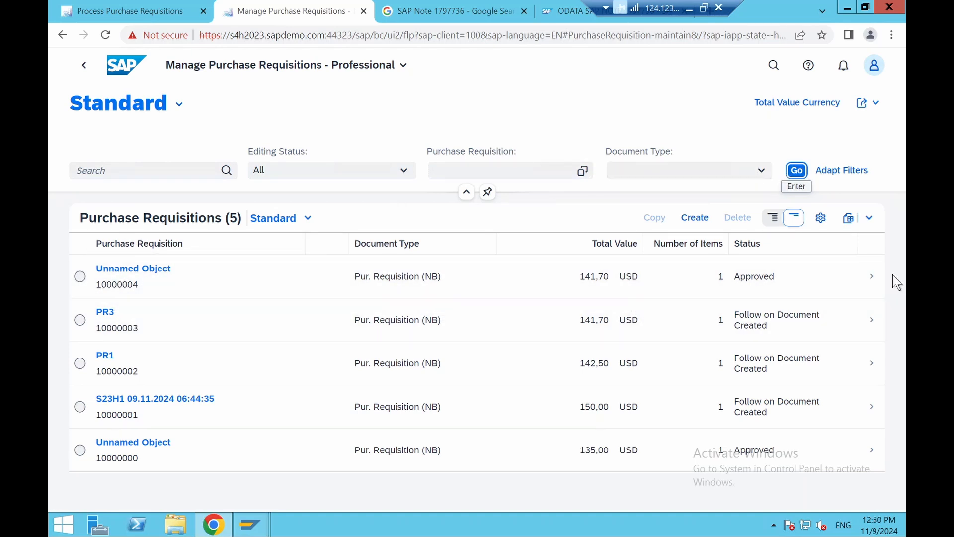
click(871, 275)
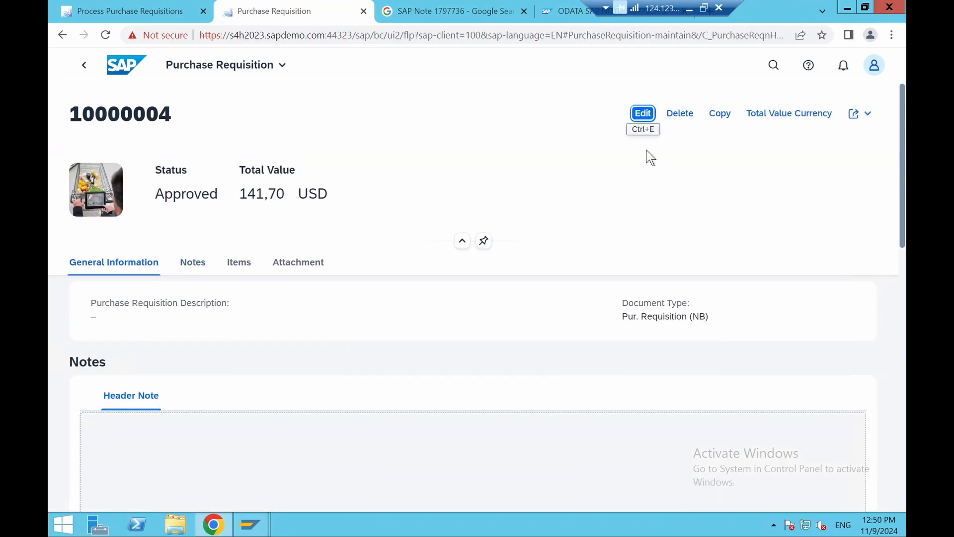
Set the new requisition's description to PR4, save it and return to the requisition list
click(642, 113)
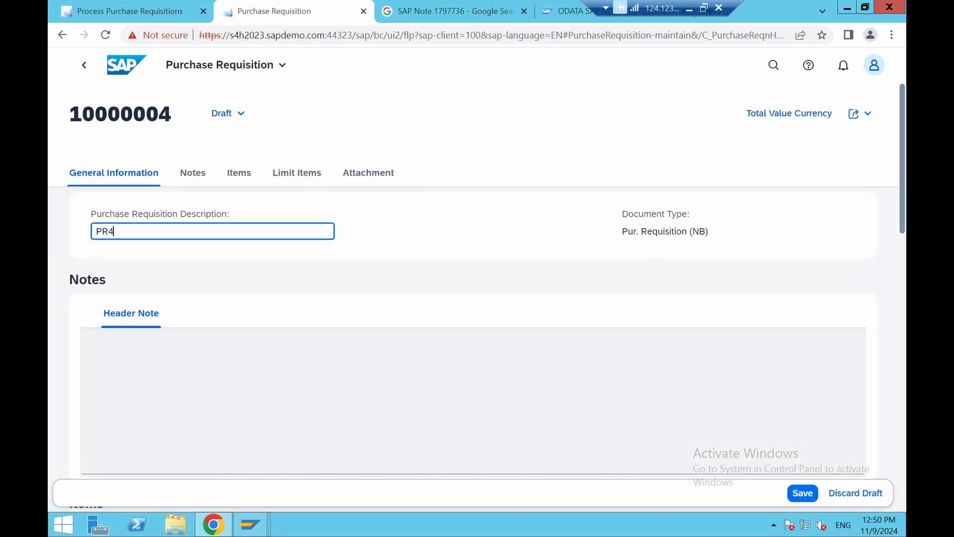
text(PR4)
click(802, 493)
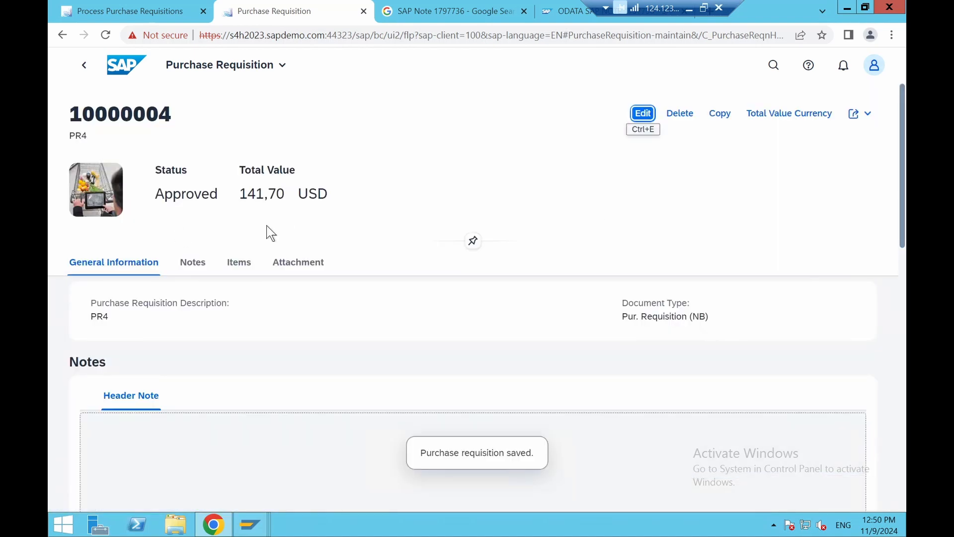
click(84, 66)
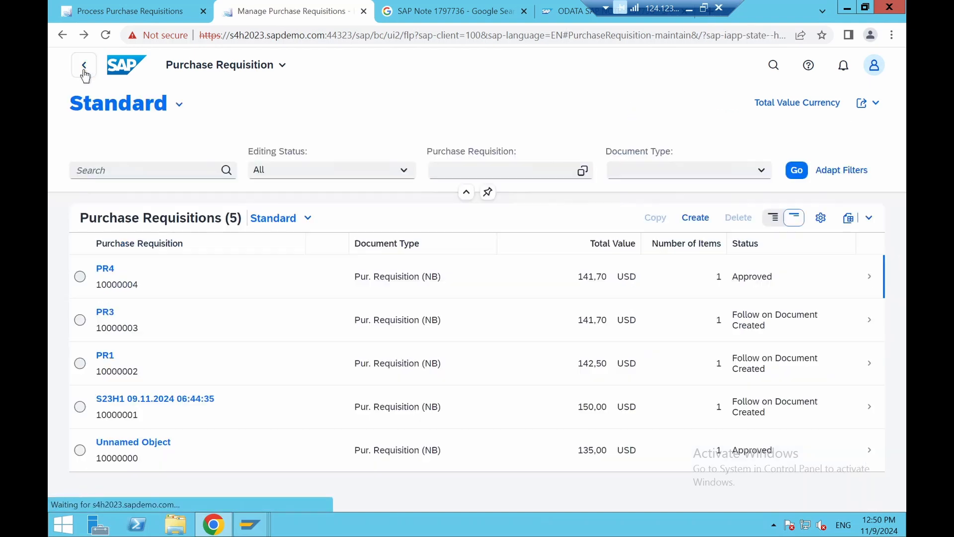
Select requisition PR4 in the list and review its detail page, including the status and available actions
click(79, 276)
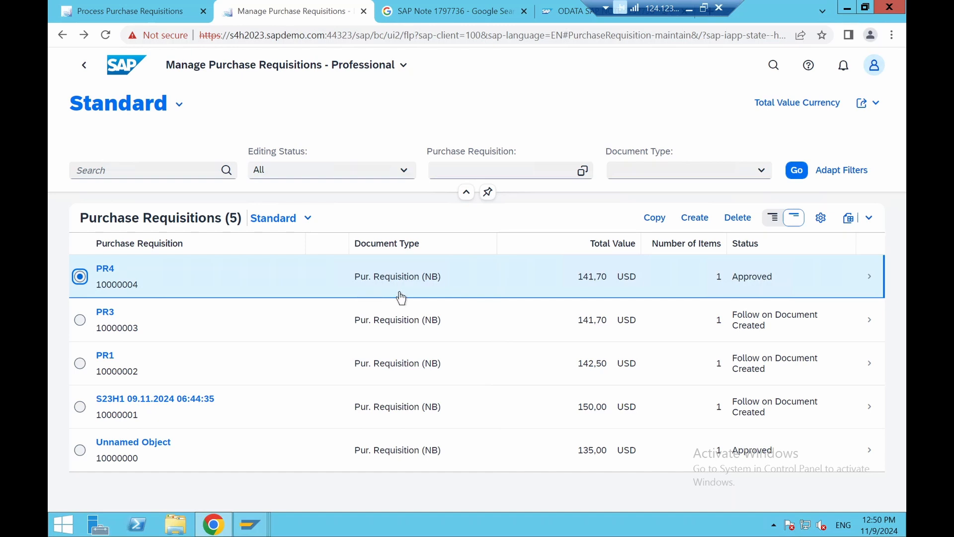
click(873, 289)
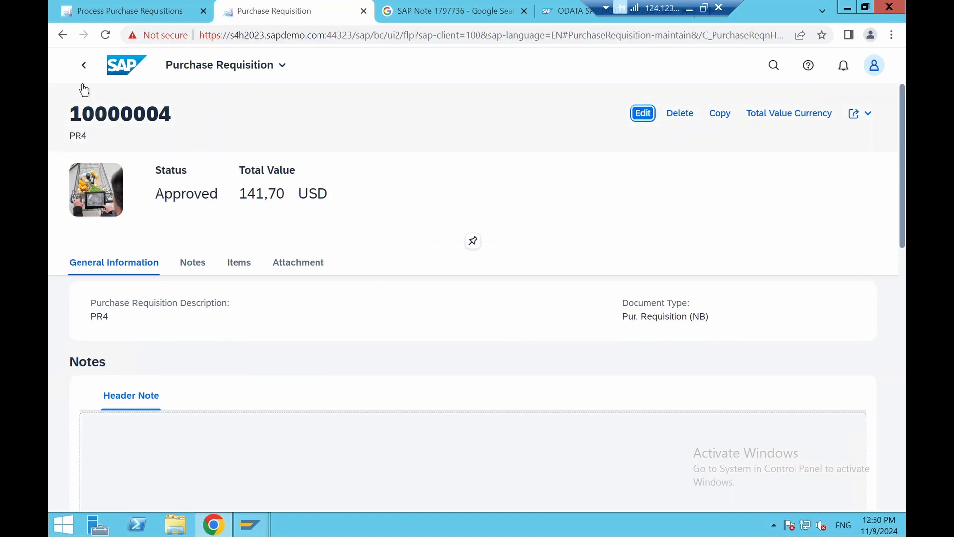
click(84, 66)
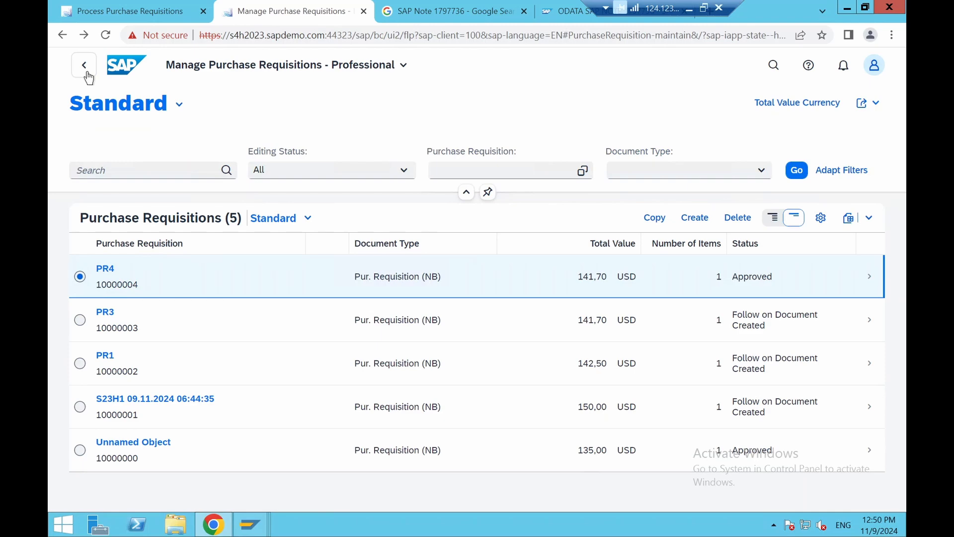
Go back to the PTP page and open the Process Purchase Requisitions app, formerly Manage Purchase Requisitions
click(85, 70)
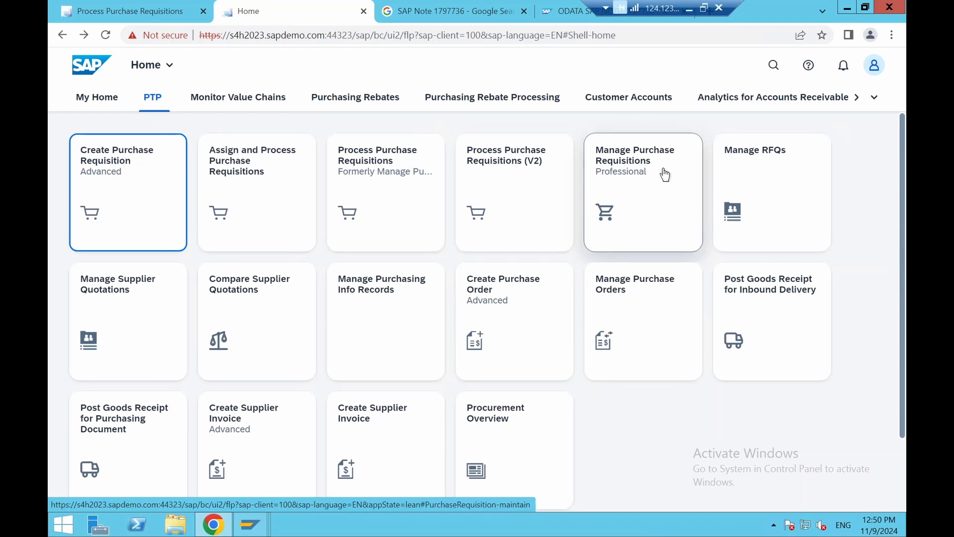
click(380, 183)
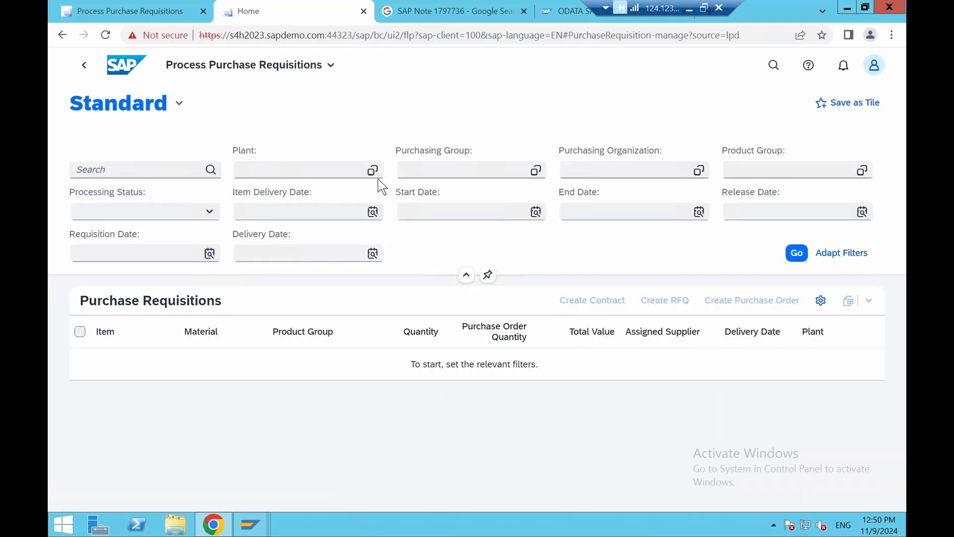
List all purchase requisitions without filters and sort them by item in descending order
click(793, 254)
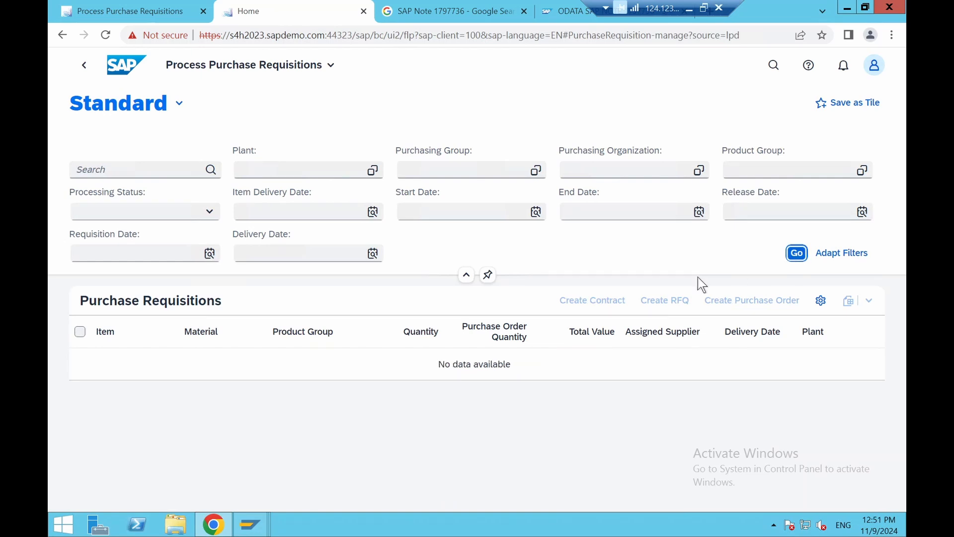
click(140, 341)
click(237, 167)
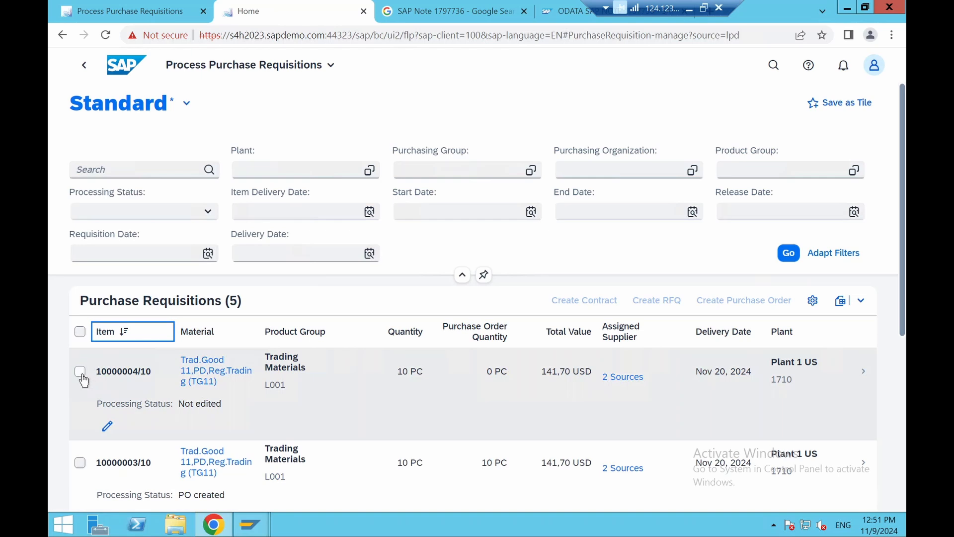
Create an RFQ from the not yet edited TG11 requisition item, with type Int. Sourcing Req. and description RFQ4
click(80, 375)
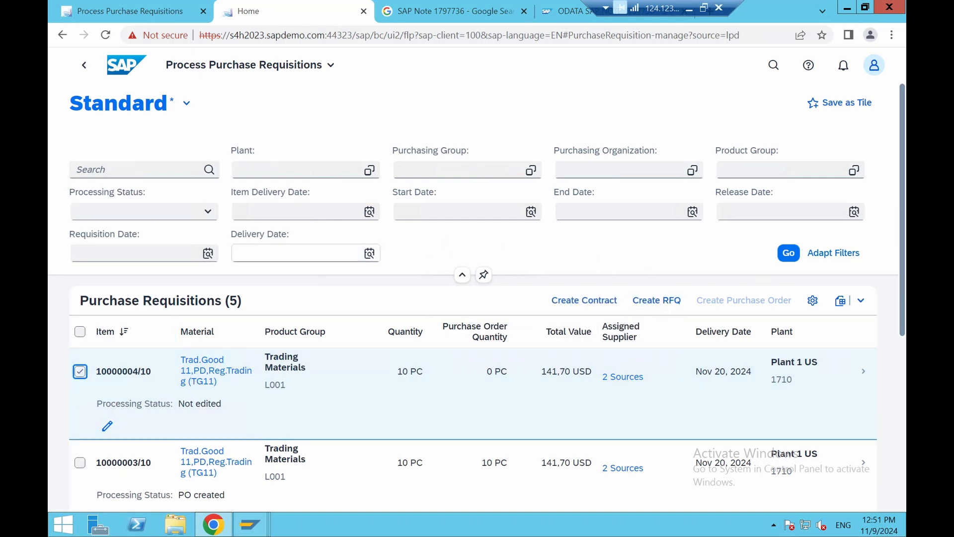
click(657, 301)
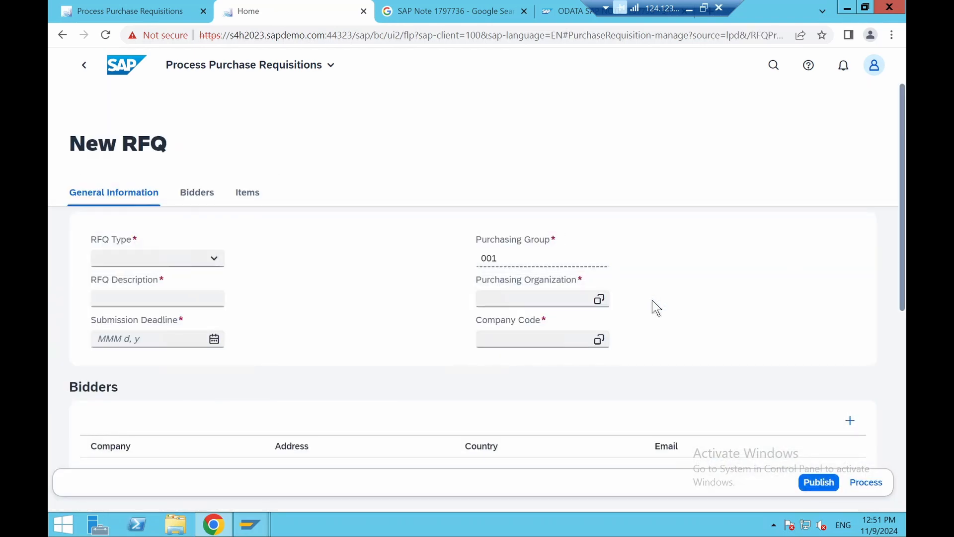
click(209, 261)
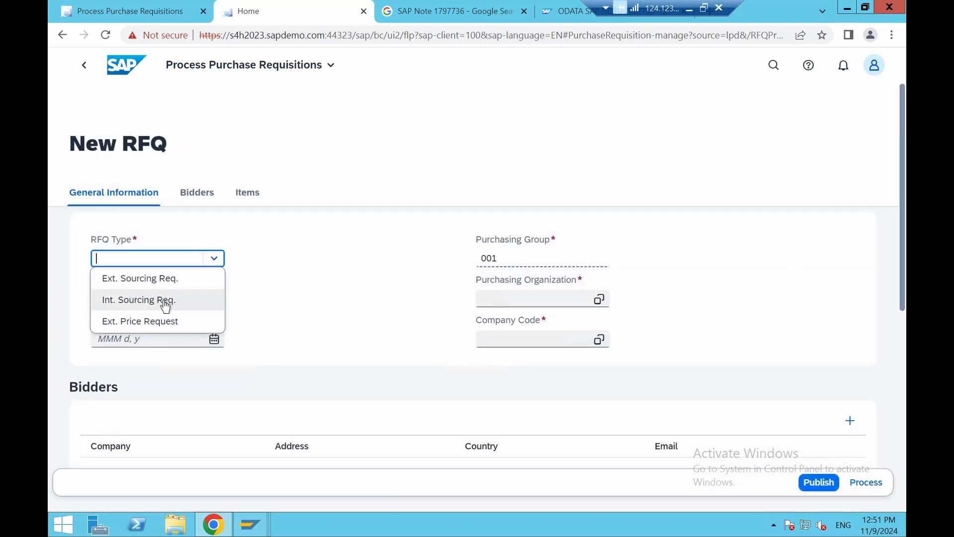
click(165, 304)
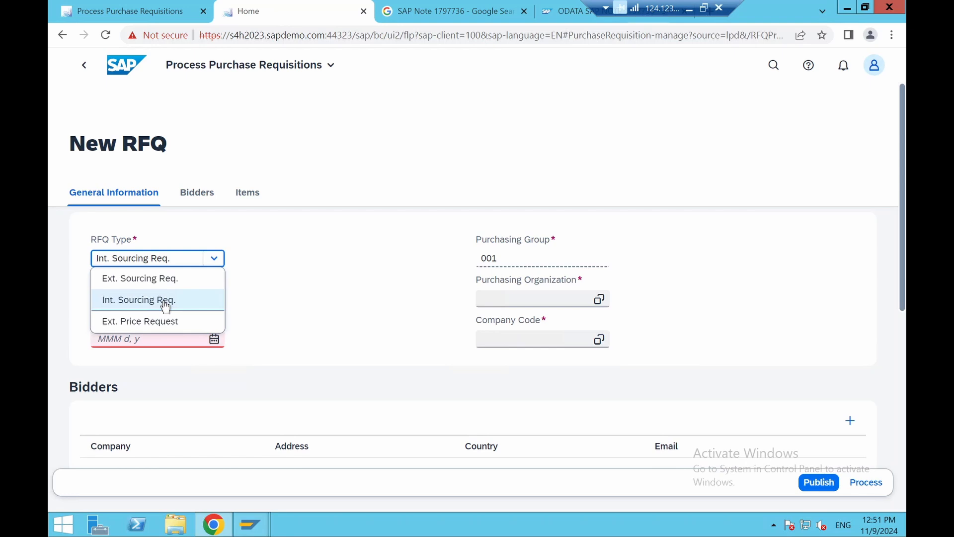
click(307, 290)
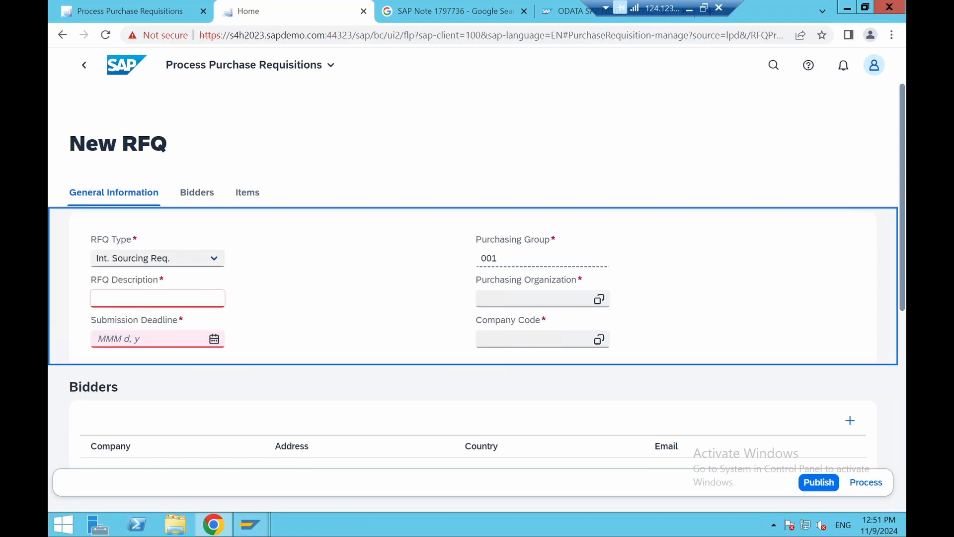
click(157, 299)
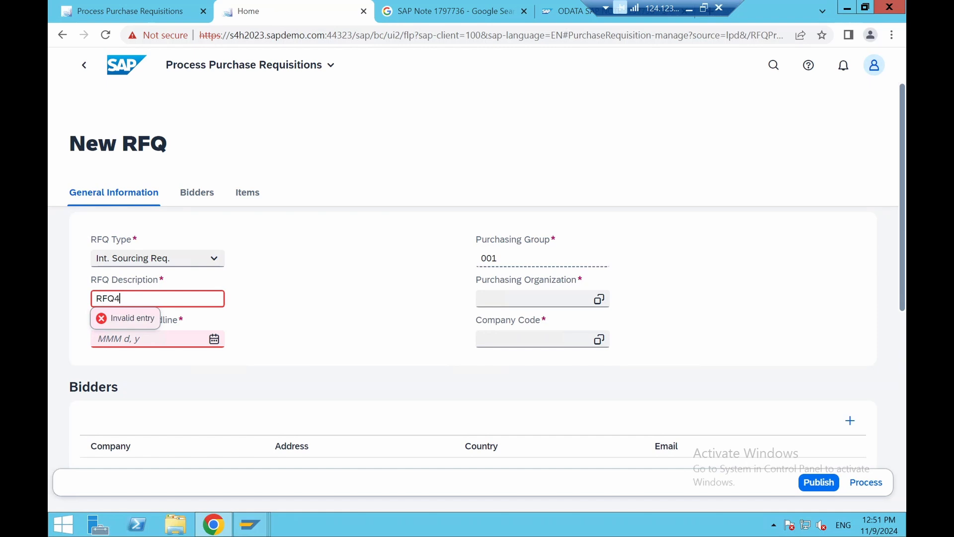
Set the RFQ's submission deadline to 15.11.2024 and its purchasing organization to 1710
click(334, 326)
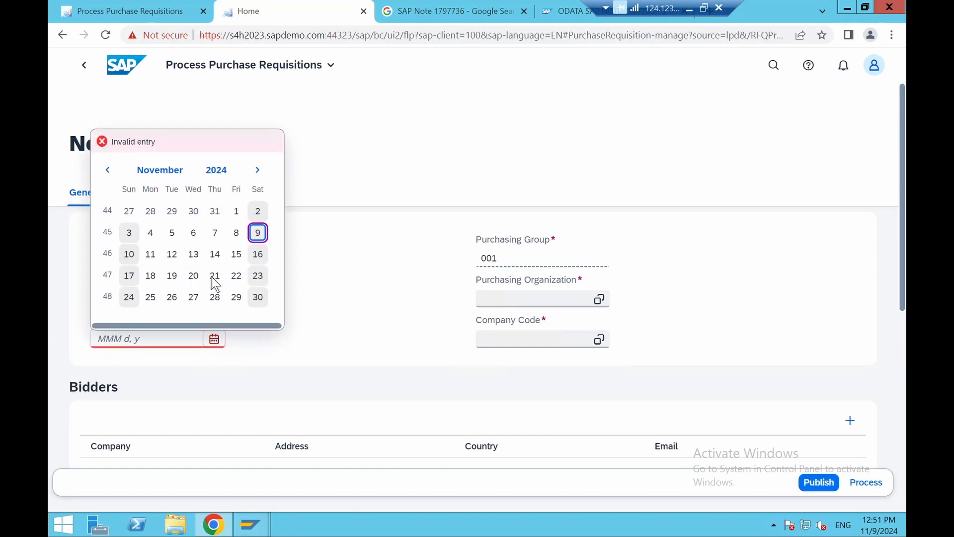
click(309, 325)
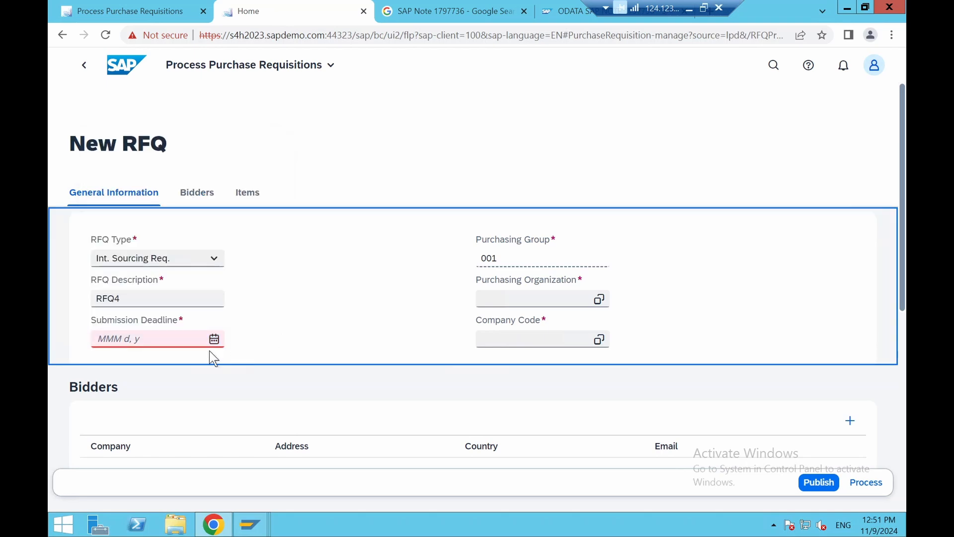
click(214, 338)
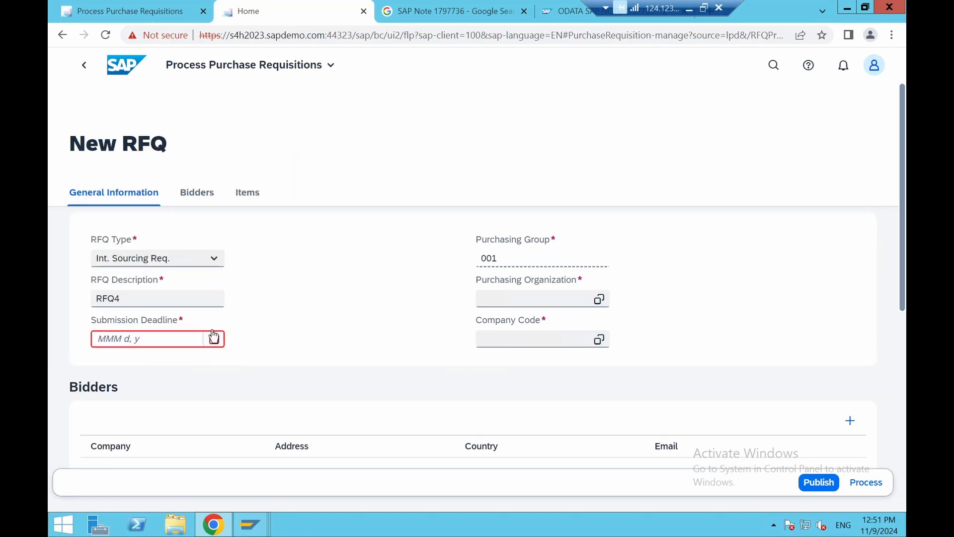
click(237, 258)
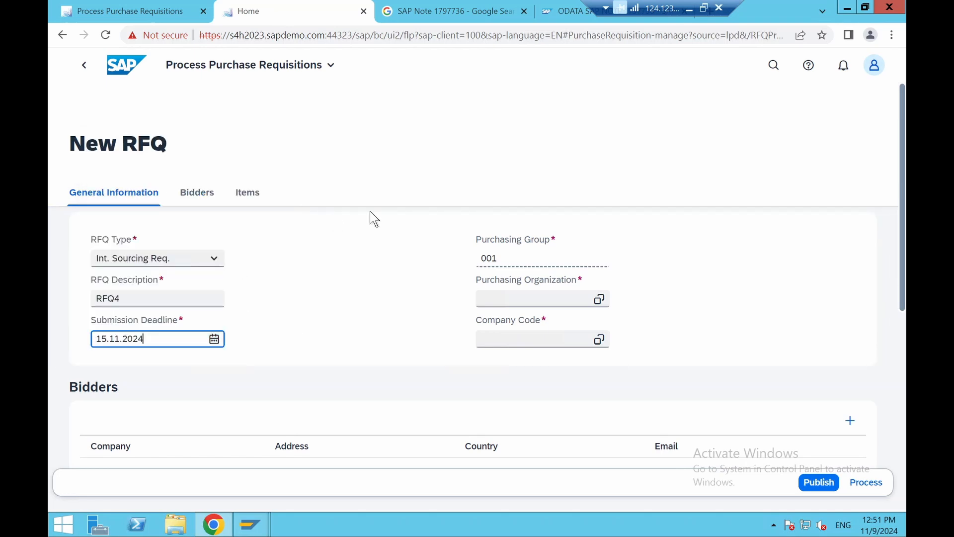
click(599, 299)
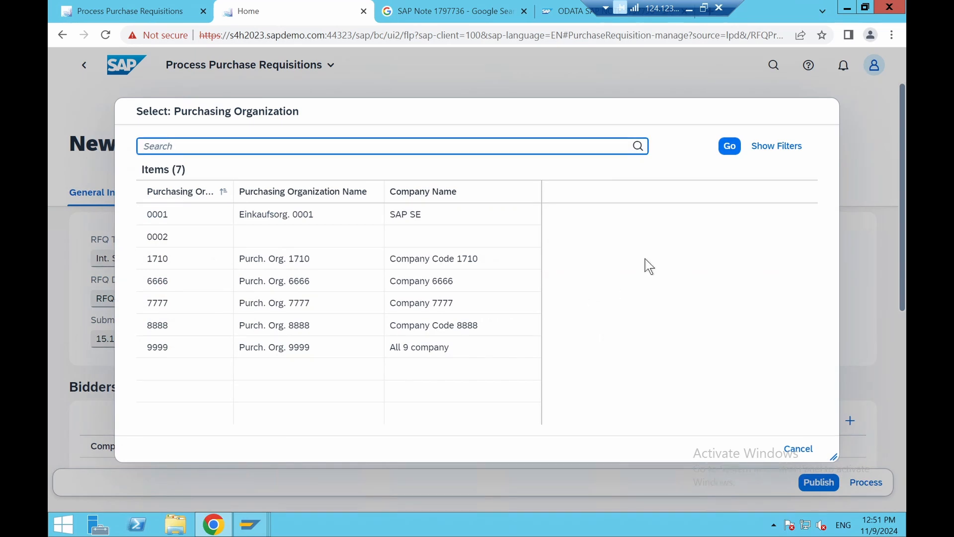
click(169, 259)
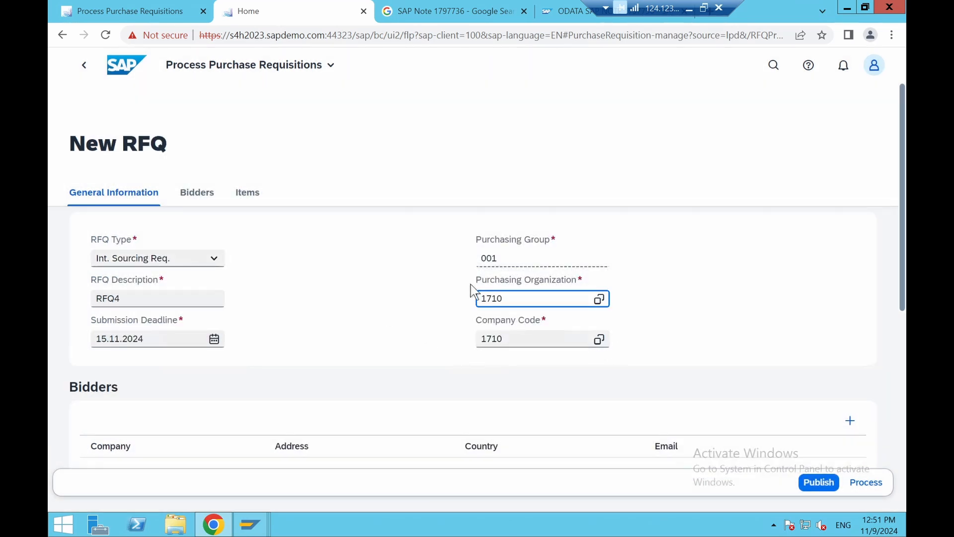
Add Domestic US Supplier 1 and Domestic US Supplier 2 as bidders of the RFQ
click(202, 195)
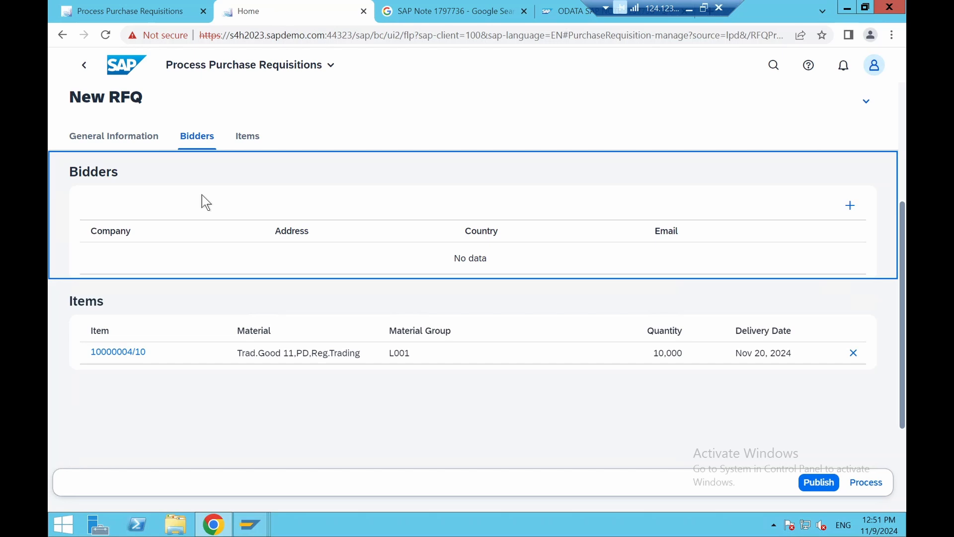
click(850, 205)
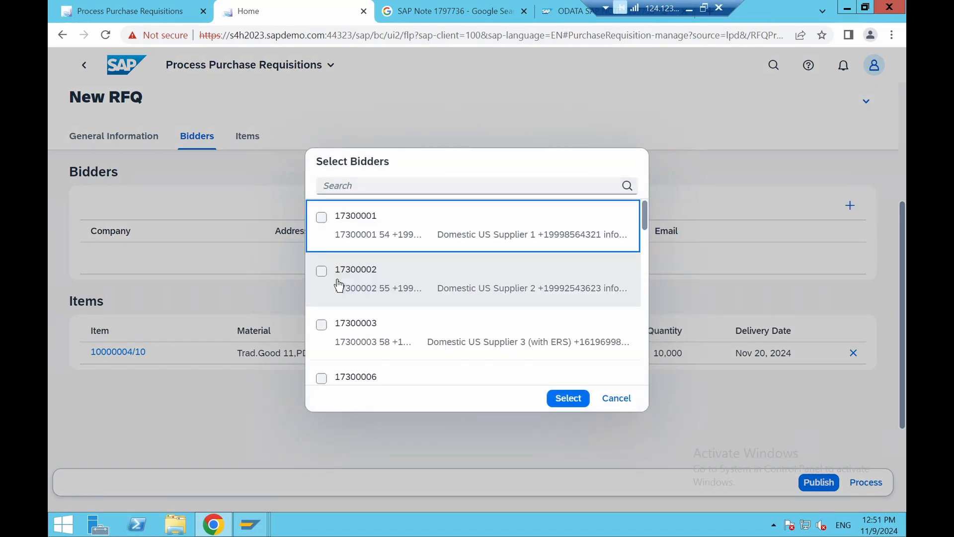
click(323, 220)
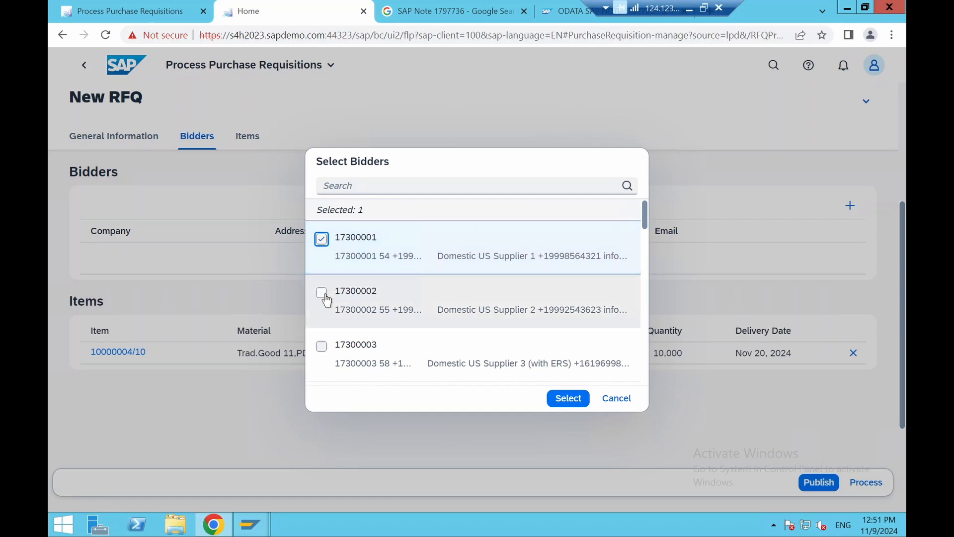
click(321, 293)
click(568, 399)
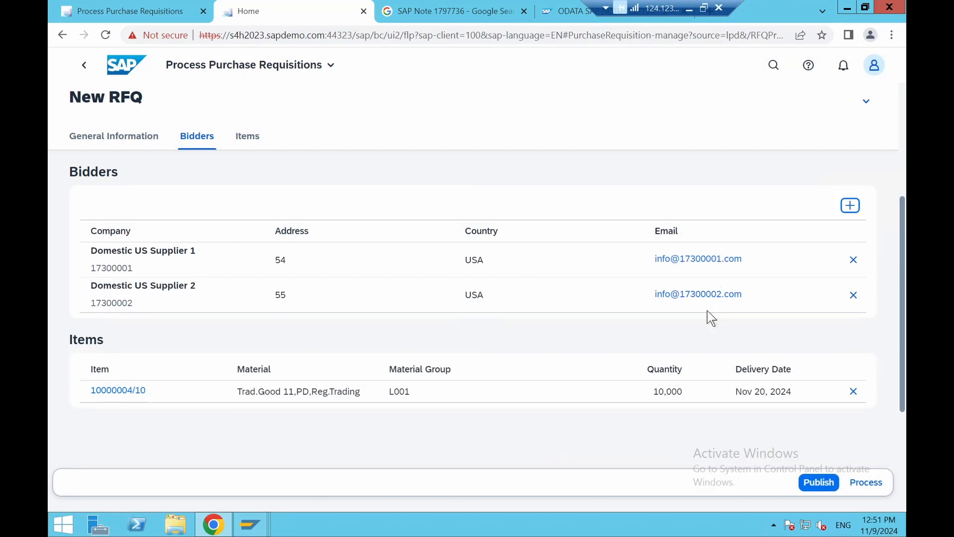
Check the RFQ's items, publish the RFQ and return to the requisition list
click(260, 140)
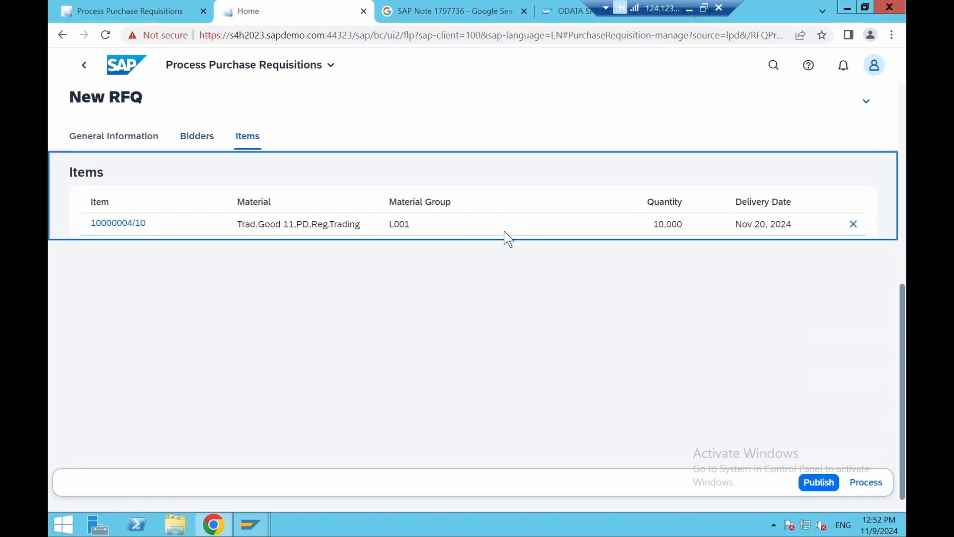
click(818, 482)
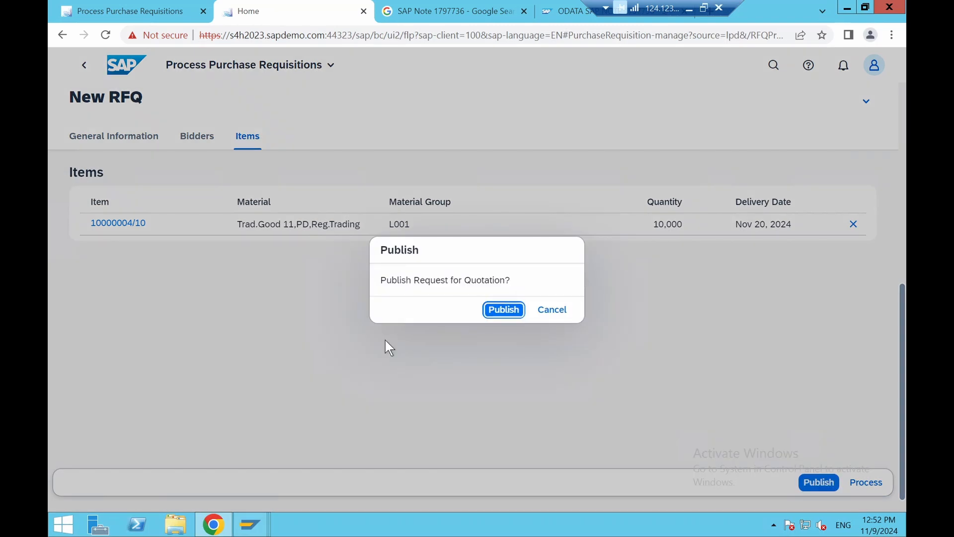
click(505, 309)
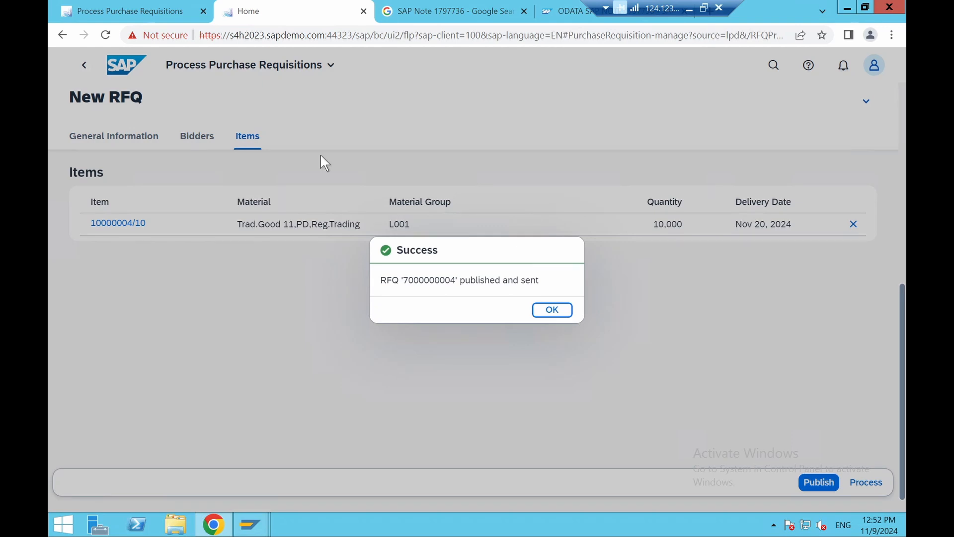
click(549, 309)
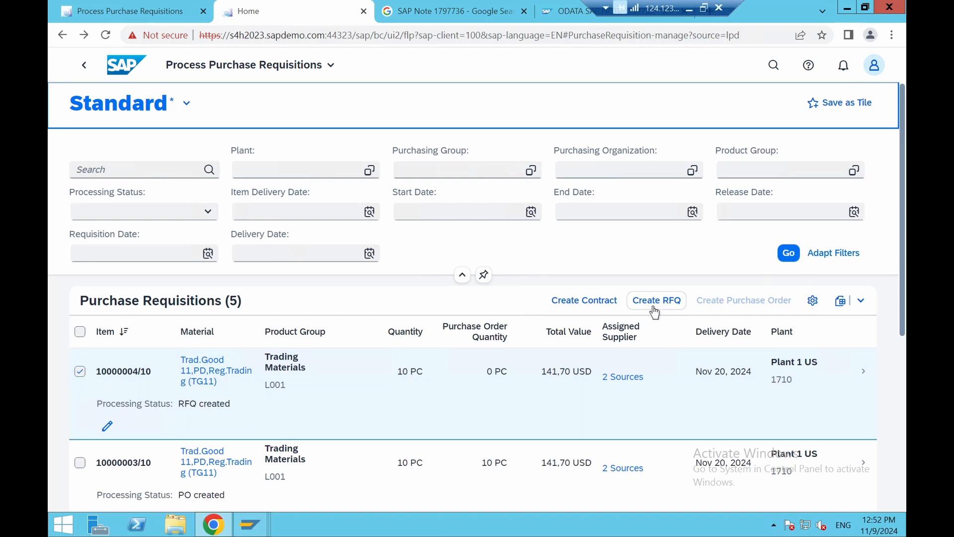
Review the detail page of requisition PR4, including its status, and go back to the PTP page
click(855, 379)
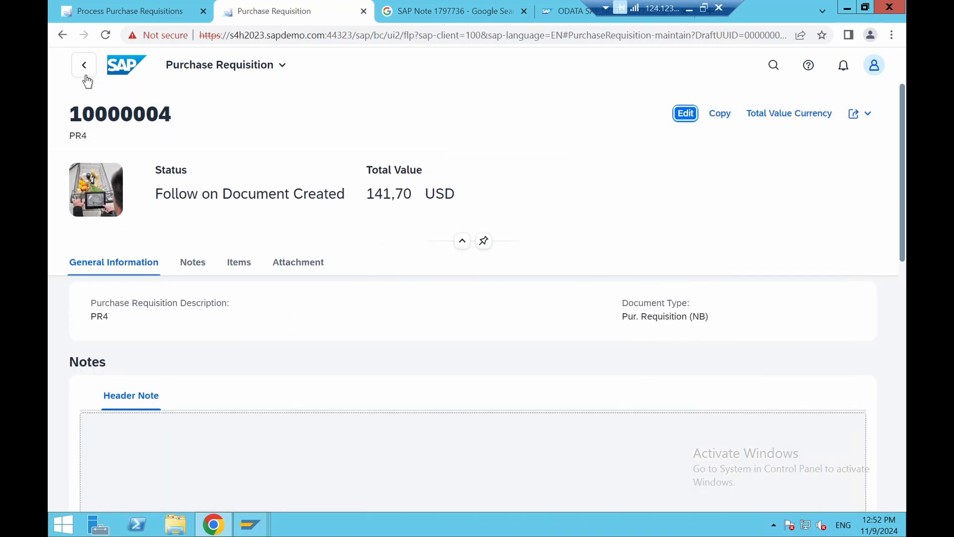
click(85, 75)
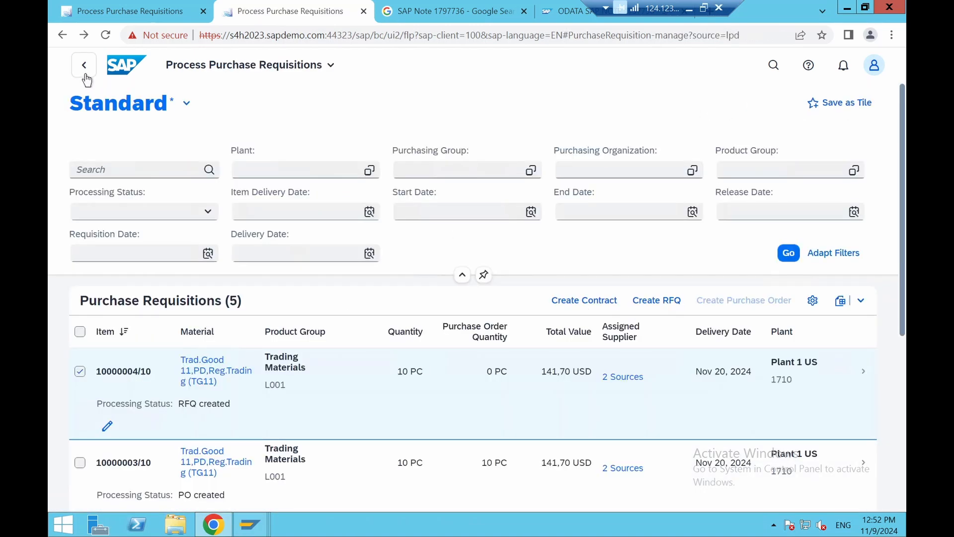
click(85, 77)
Open RFQ4 in the Manage RFQs app and review its bidders and quotations
click(773, 197)
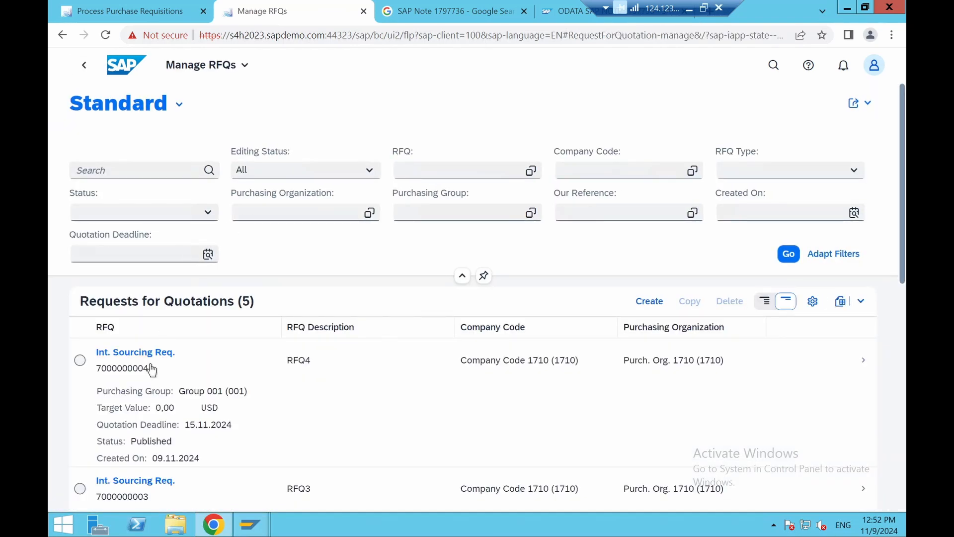
click(79, 359)
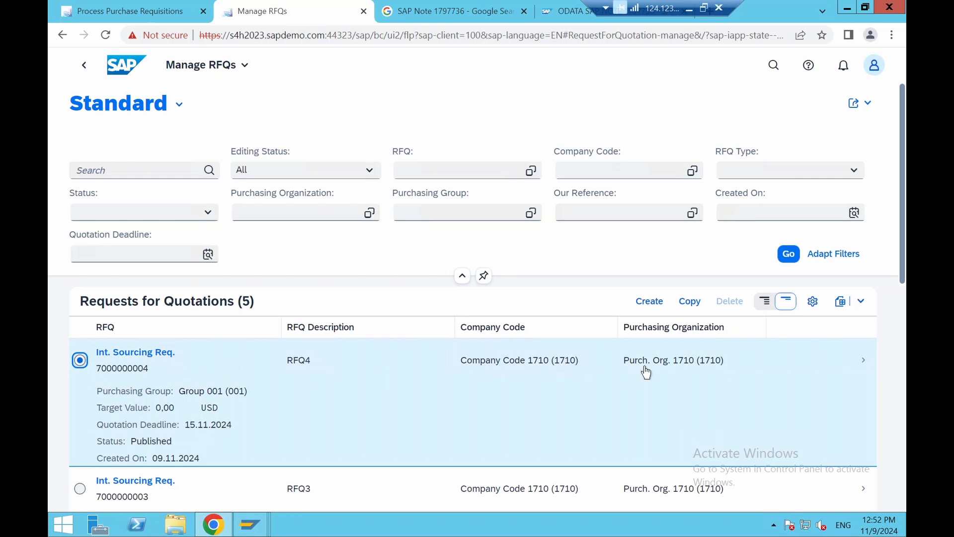
click(860, 366)
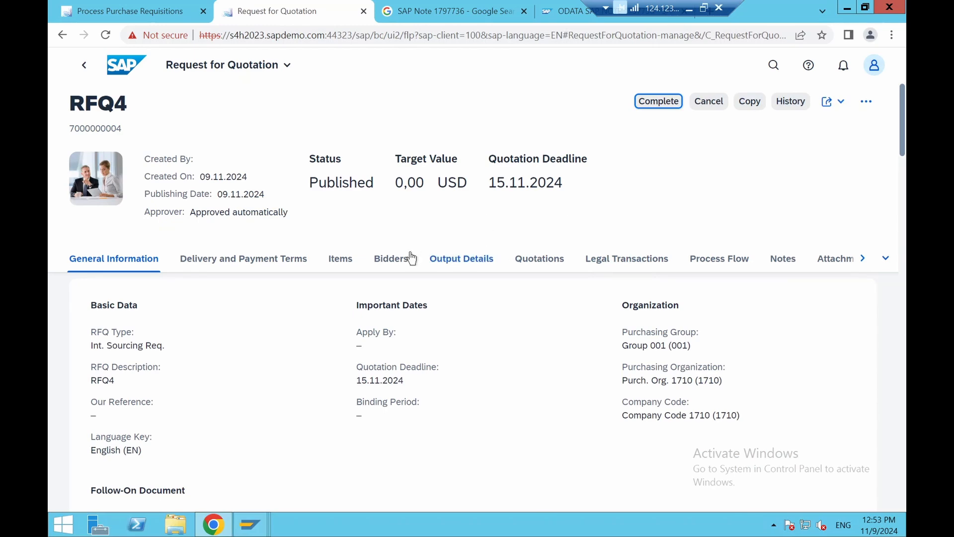
click(389, 261)
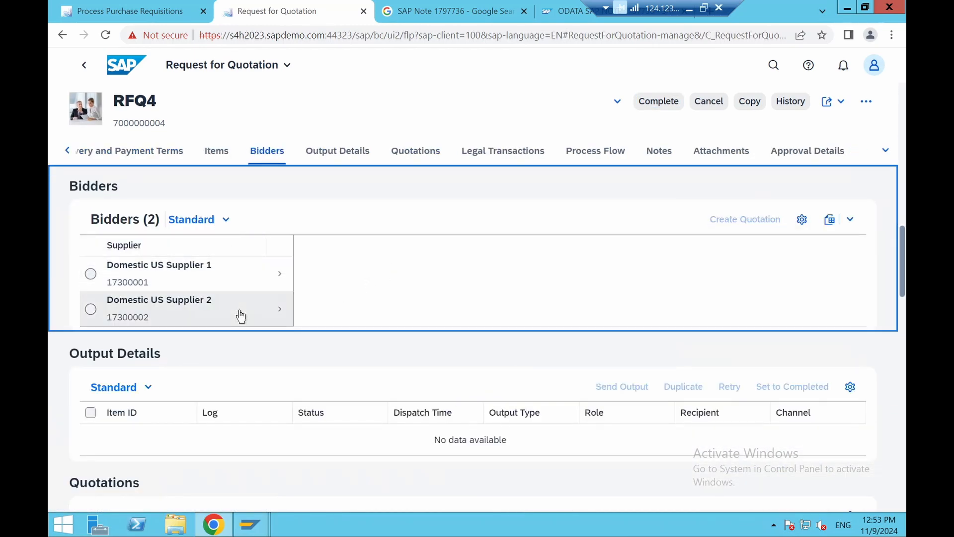
click(404, 150)
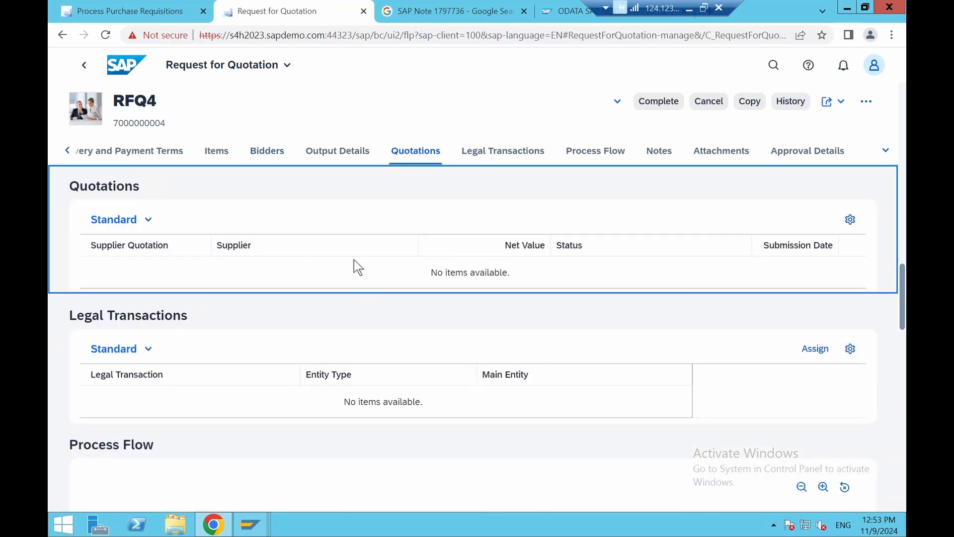
Start a supplier quotation for RFQ4 from the bidder Domestic US Supplier 1
click(264, 157)
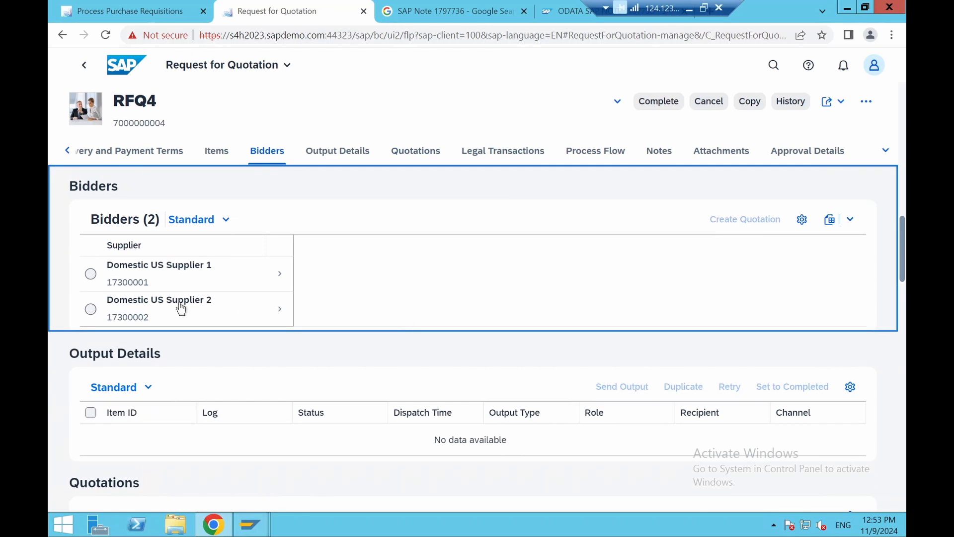
click(90, 273)
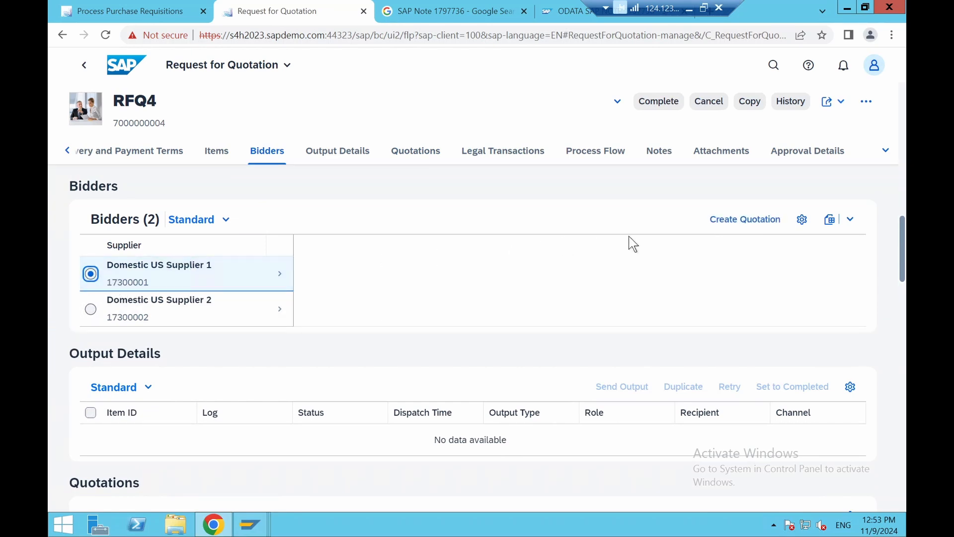
click(728, 224)
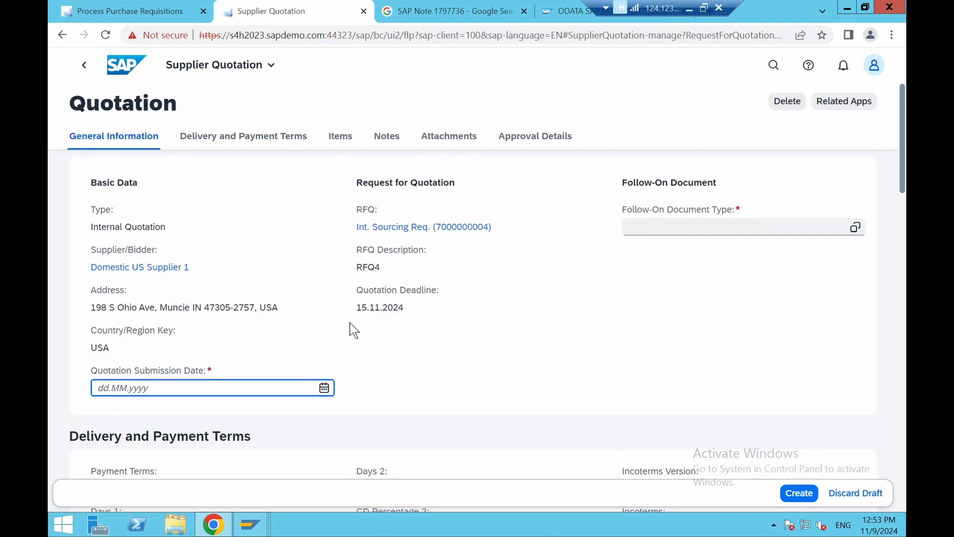
Set the quotation submission date to 15.11.2024 and the follow-on document type to Standard PO (NB)
click(324, 388)
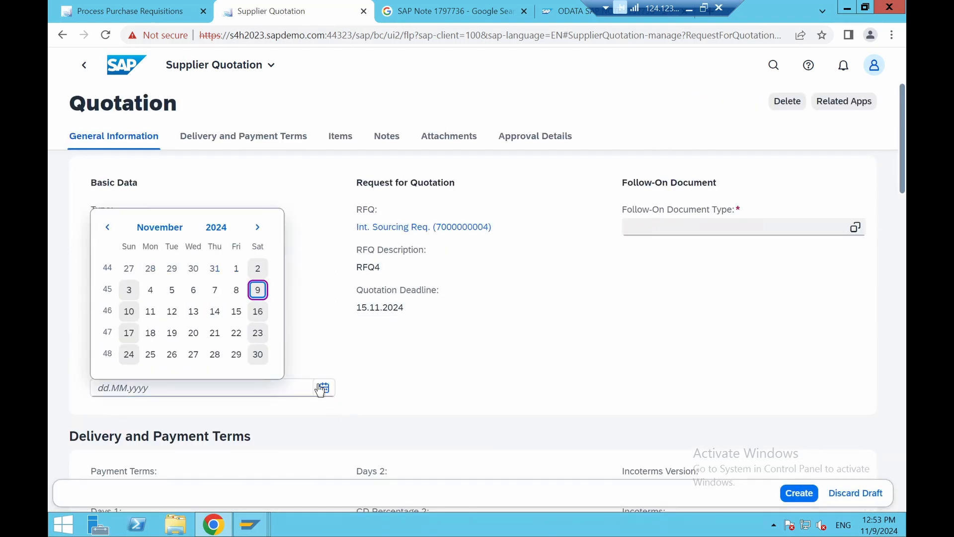
click(237, 311)
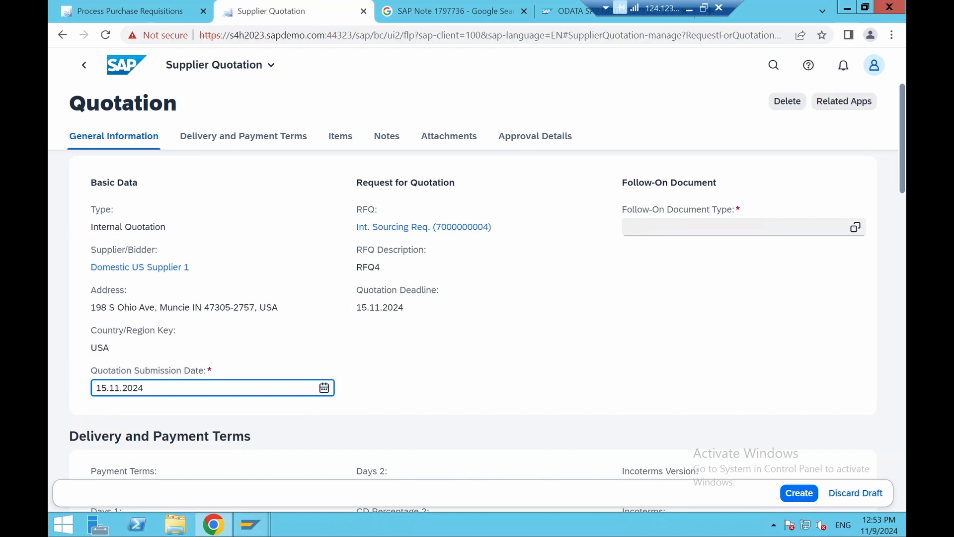
click(855, 229)
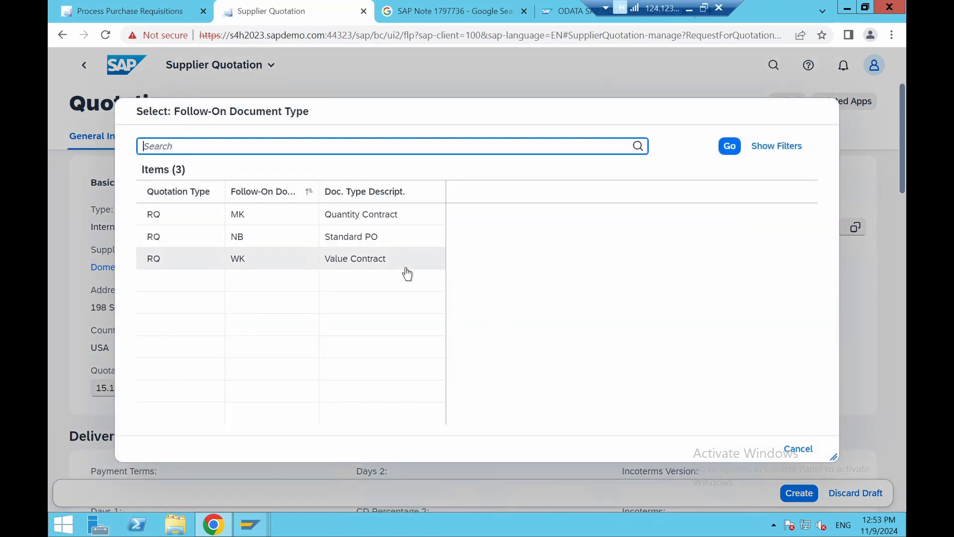
click(359, 239)
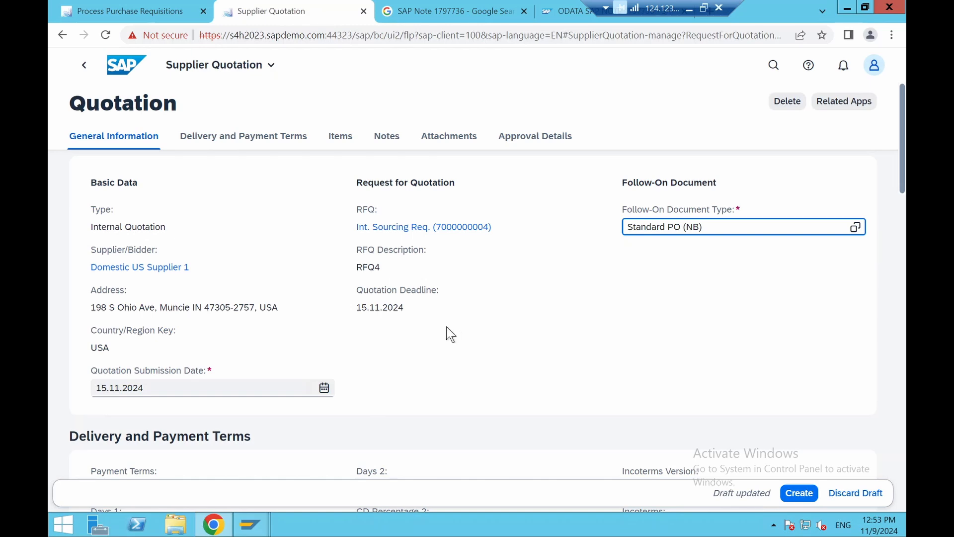
Set the payment terms of Domestic US Supplier 1's quotation to Pay Immediately w/o Deduction (0001)
click(303, 139)
click(323, 235)
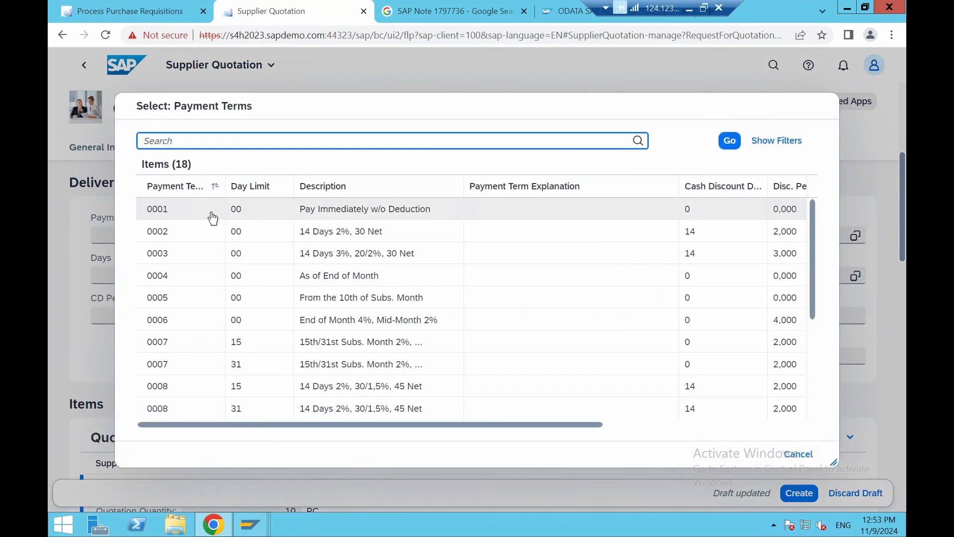
click(213, 215)
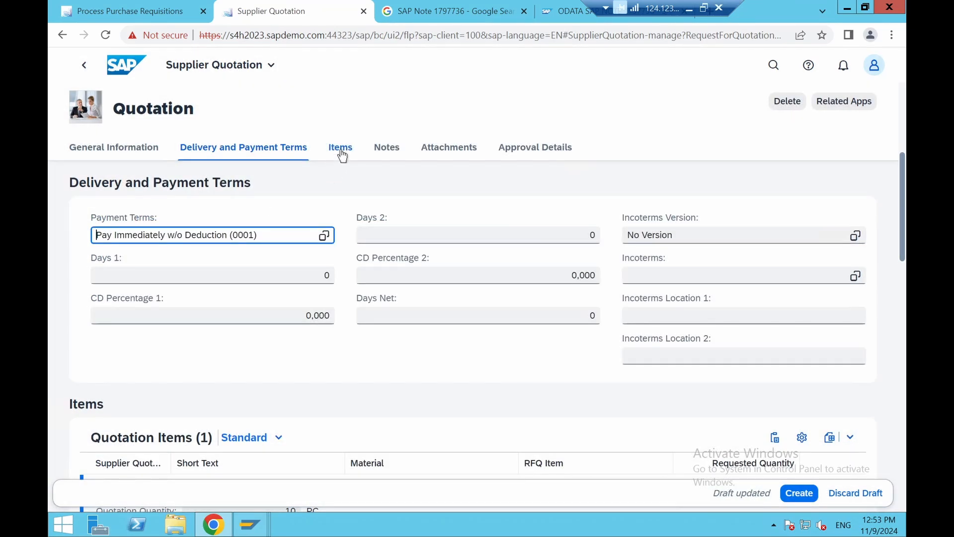
Enter a net order price of 14 USD for the TG11 item and create the quotation
click(340, 149)
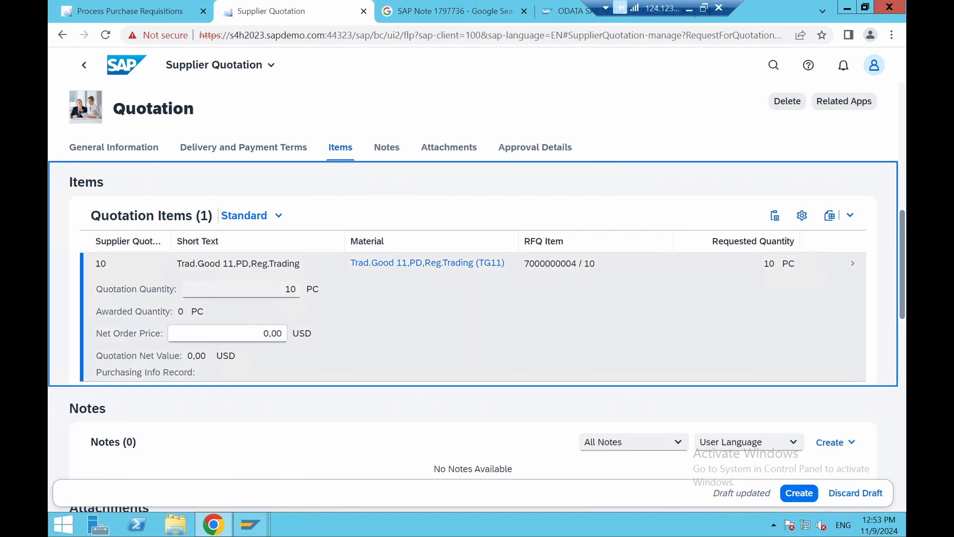
click(258, 332)
text(14)
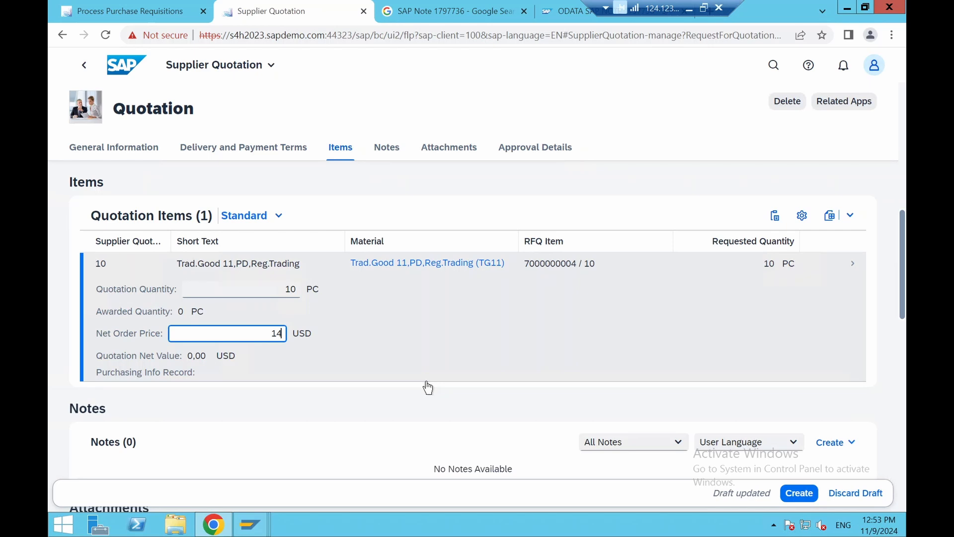
key(Return)
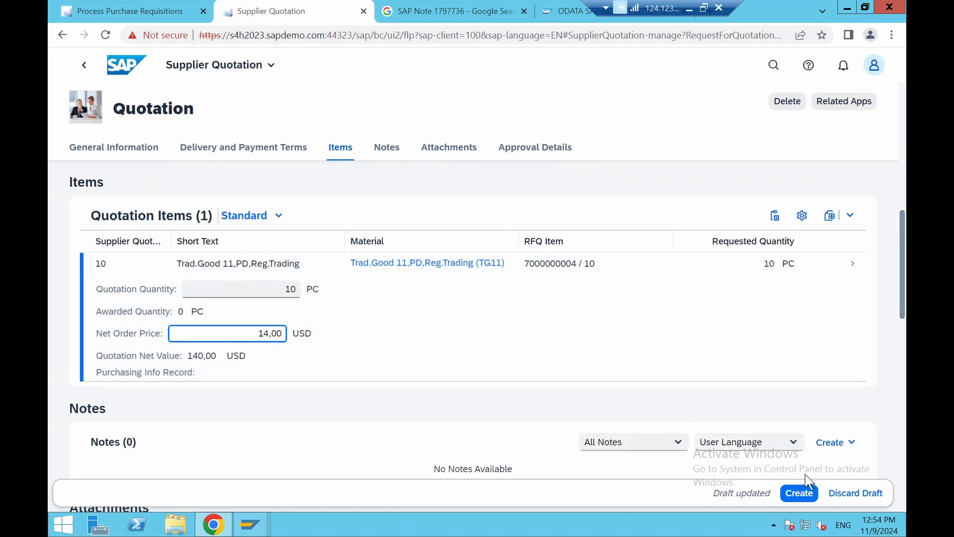
click(800, 492)
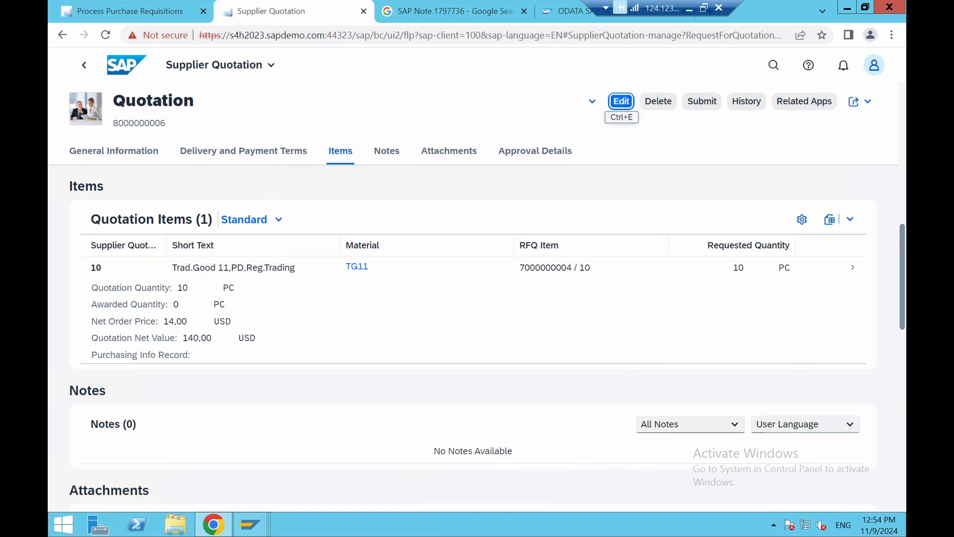
Return to RFQ4 and start a supplier quotation from the bidder Domestic US Supplier 2
click(87, 71)
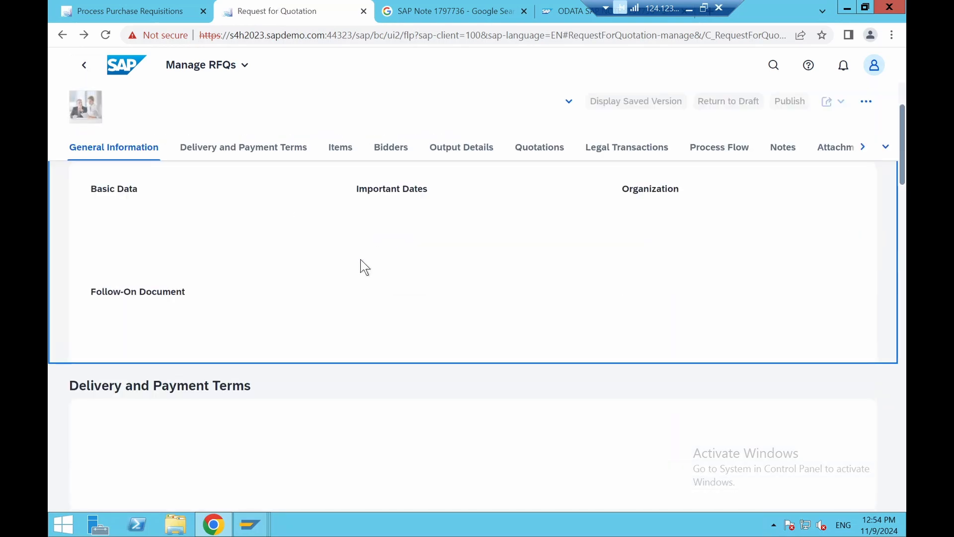
click(393, 151)
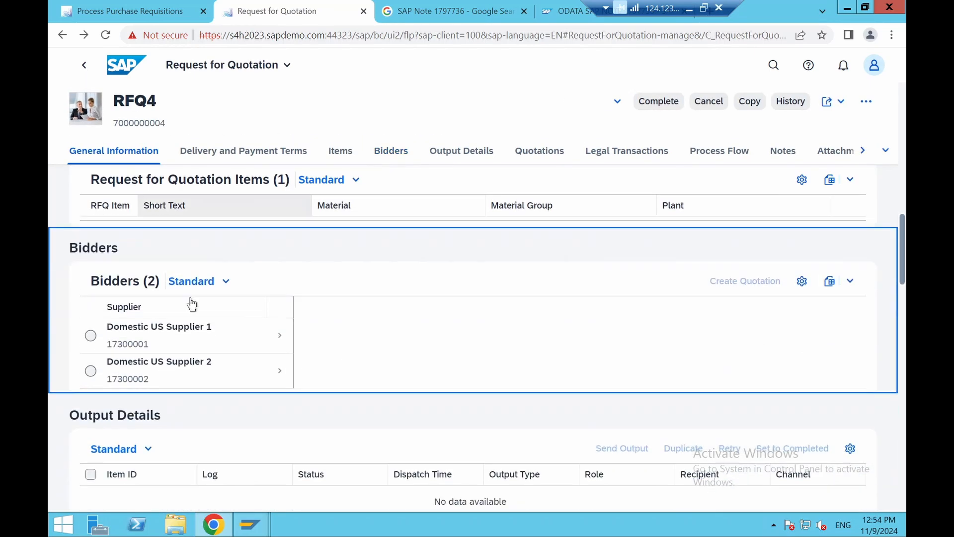
click(91, 351)
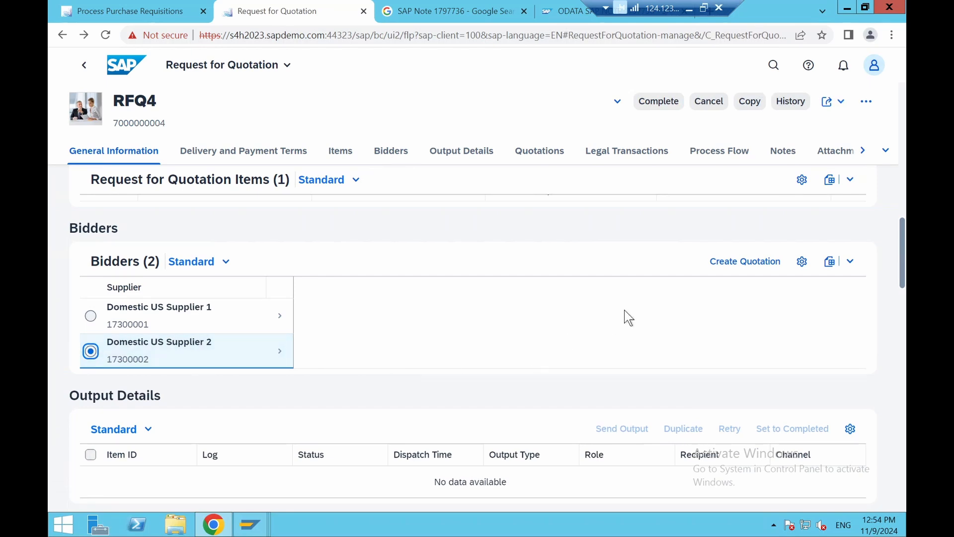
click(734, 266)
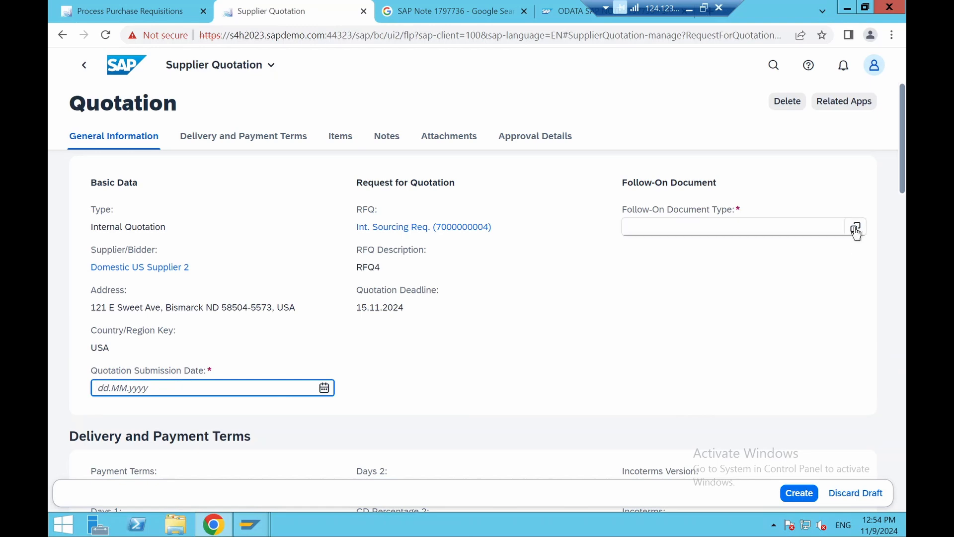
Set the second quotation's follow-on document type to Standard PO (NB) and its submission date to 15.11.2024
click(855, 232)
click(362, 241)
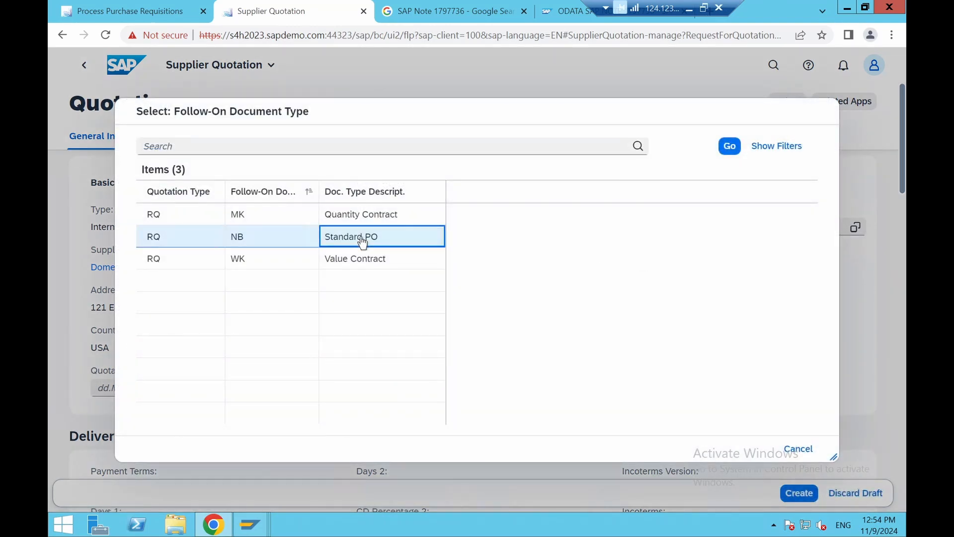
click(324, 387)
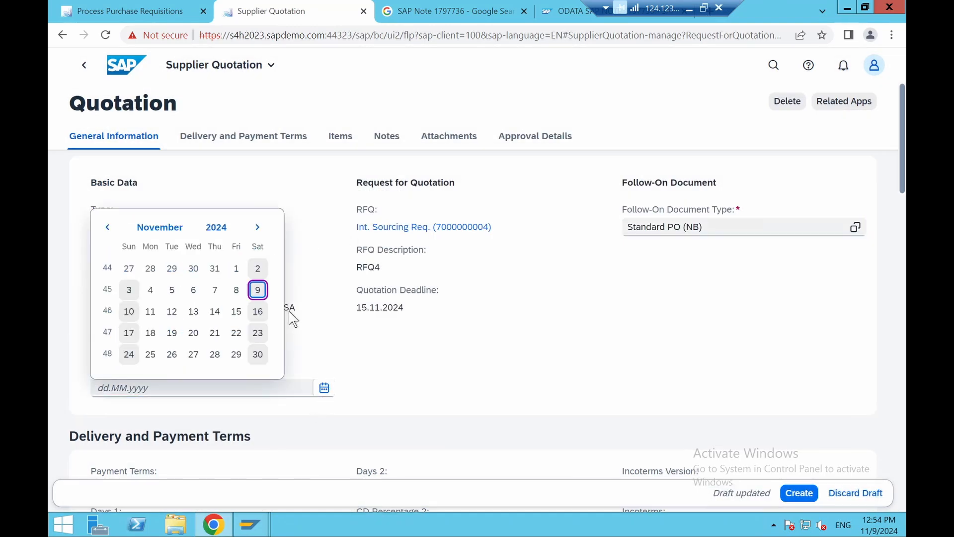
click(236, 312)
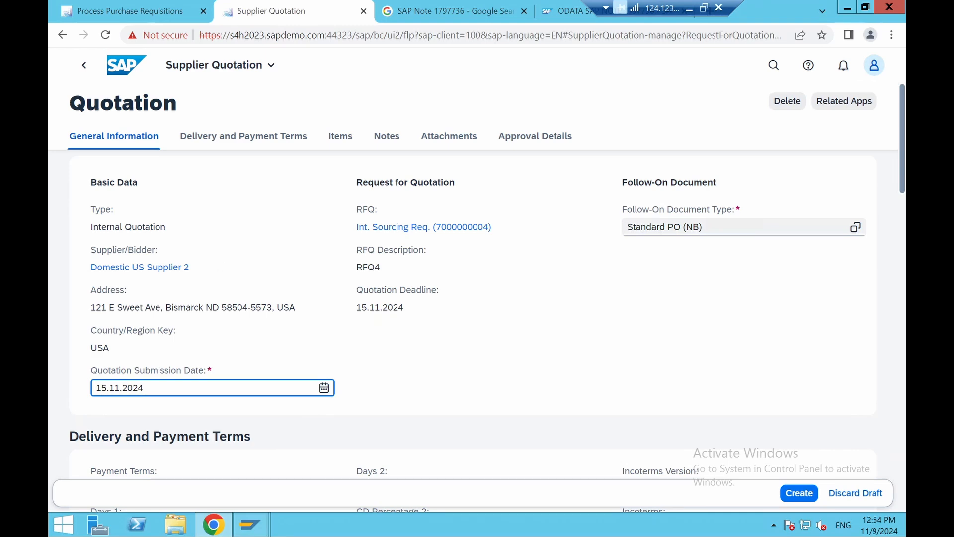
Set the payment terms of Domestic US Supplier 2's quotation to Pay Immediately w/o Deduction (0001)
click(277, 144)
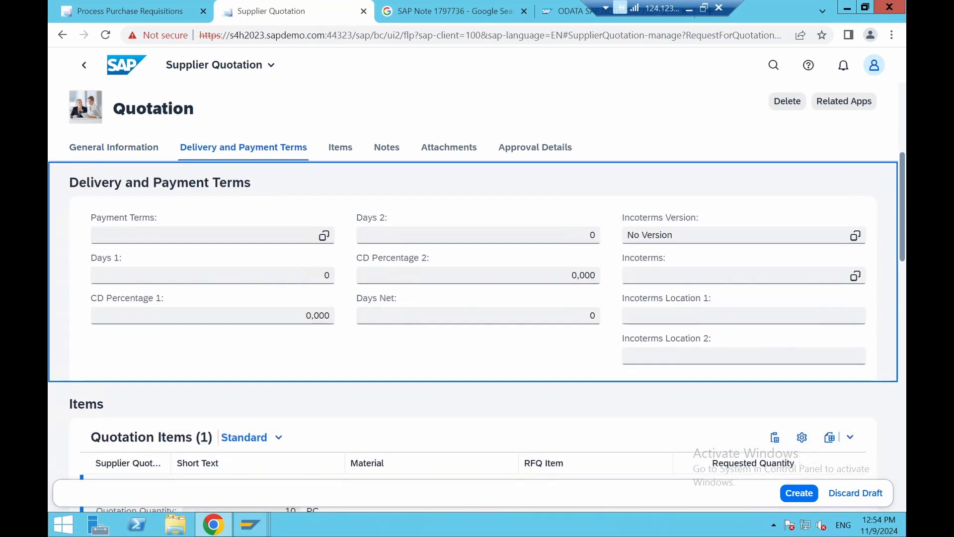
click(324, 236)
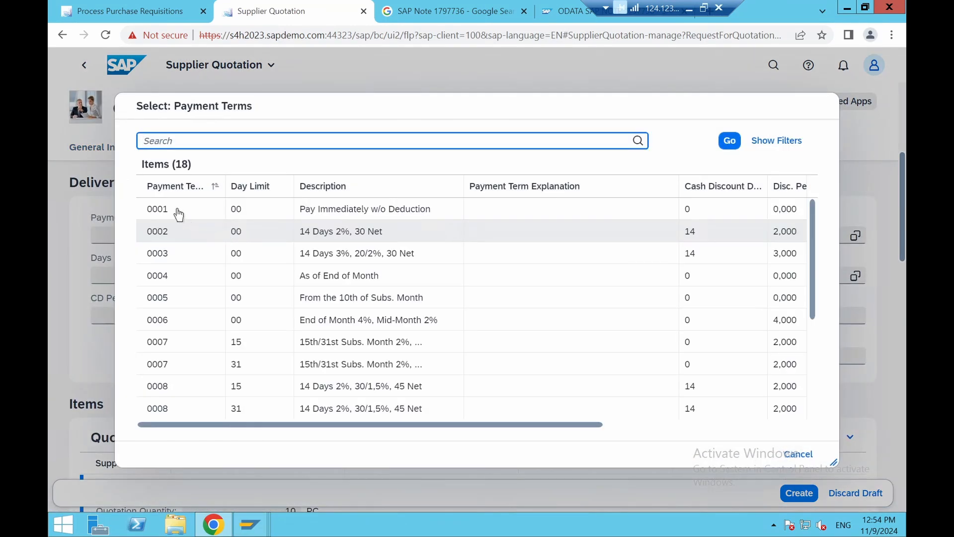
click(179, 211)
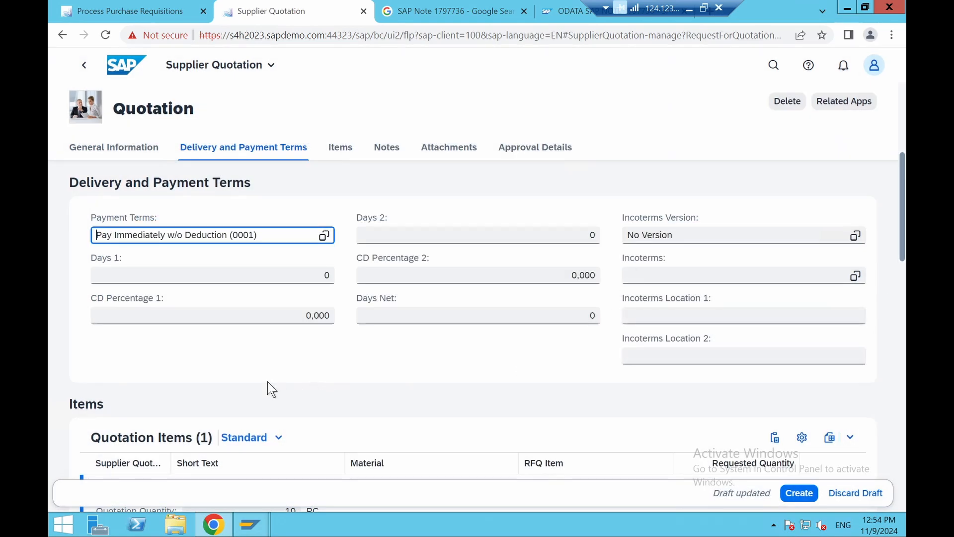
Enter a net order price of 16 USD for the TG11 item and create the second quotation
scroll(267, 381, down, 3)
scroll(217, 398, down, 1)
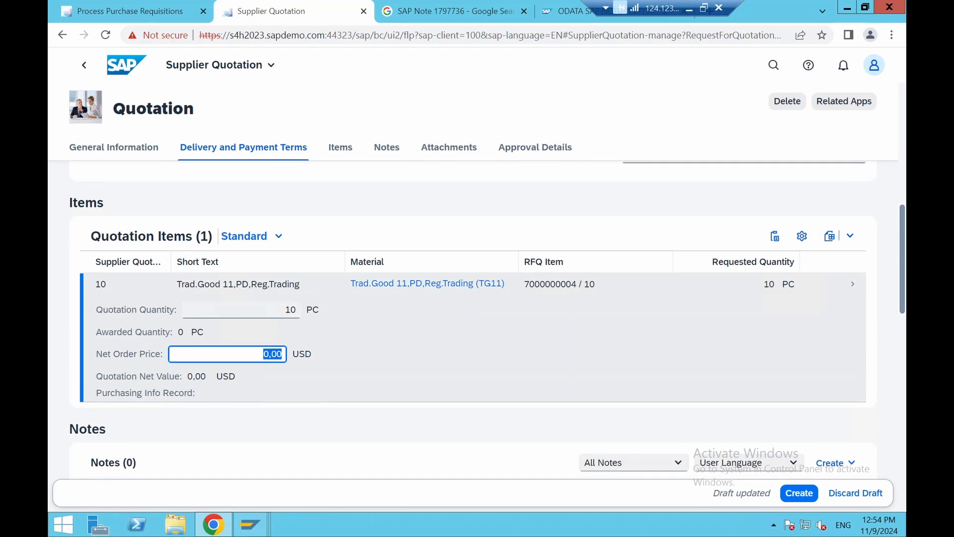
key(Return)
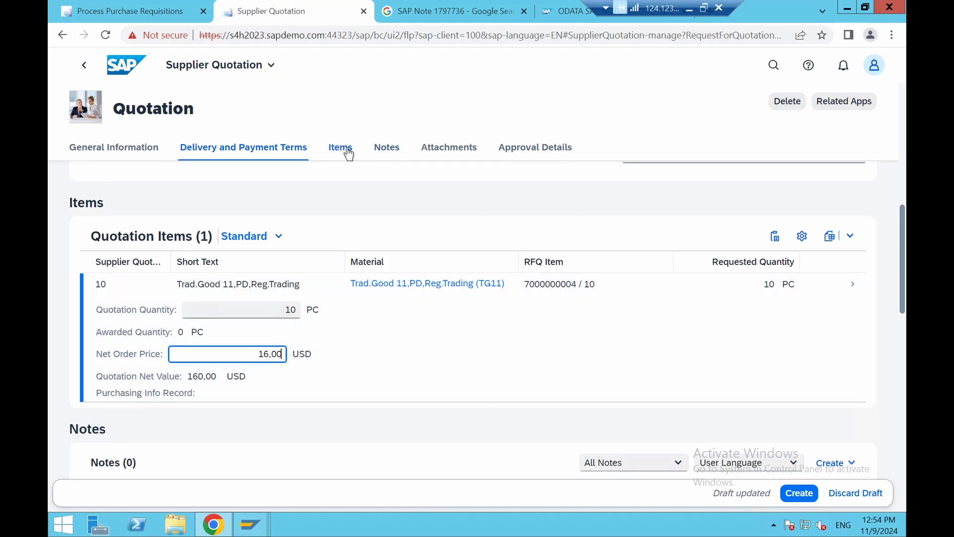
click(347, 151)
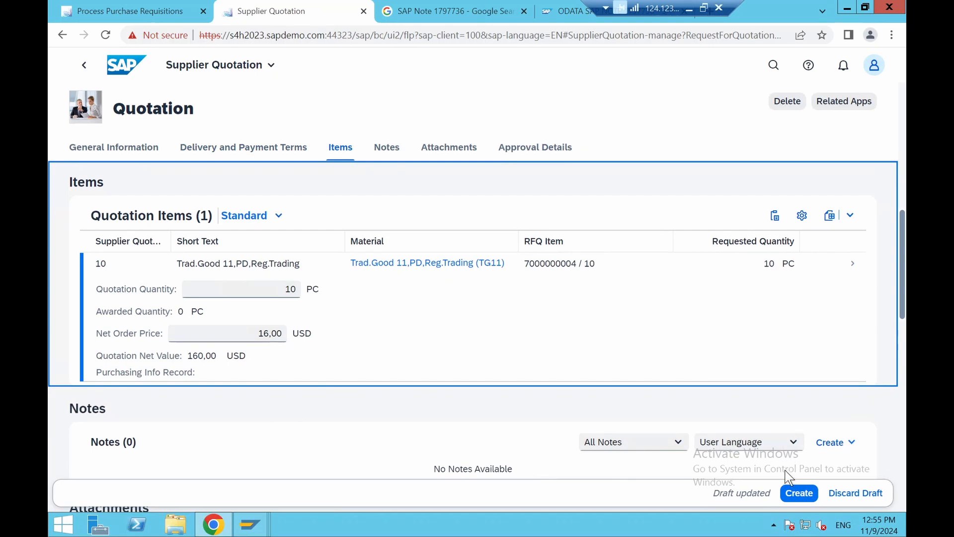
click(798, 494)
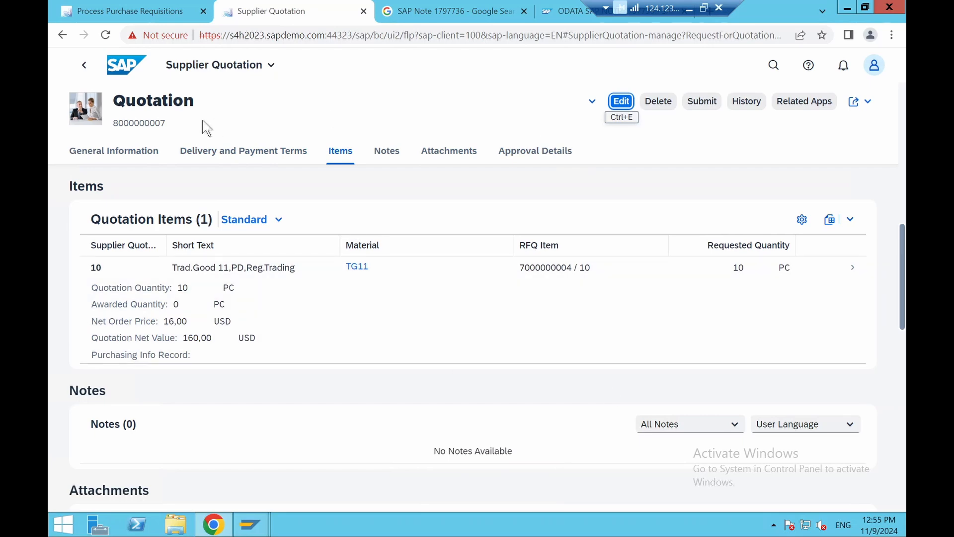
Go back to the PTP page and open the Manage Supplier Quotations app
click(85, 70)
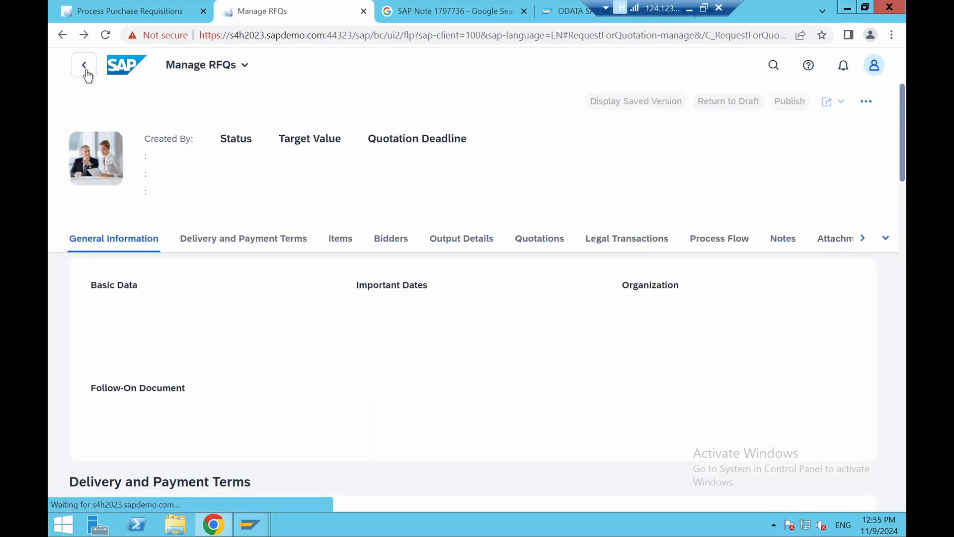
click(85, 71)
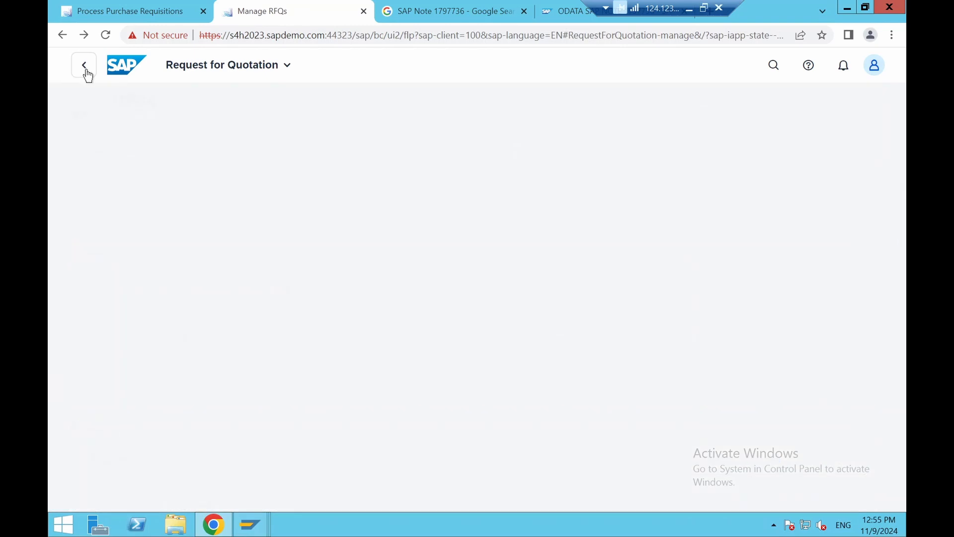
click(86, 72)
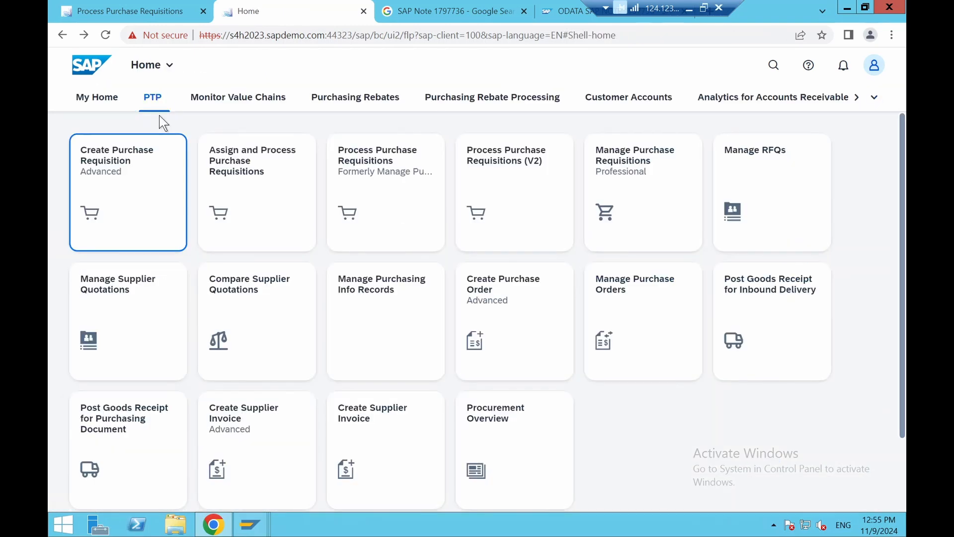
click(127, 304)
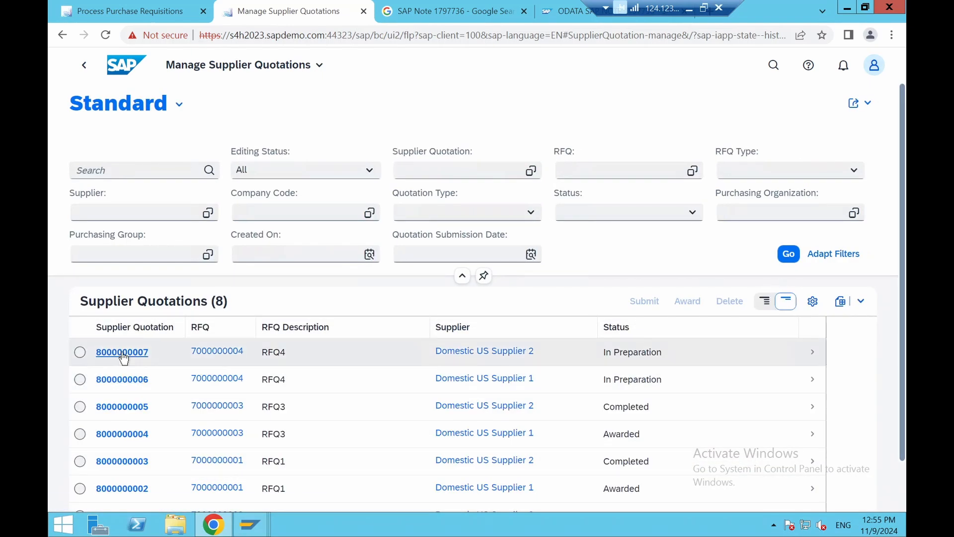
Submit the two RFQ4 quotations, first from Domestic US Supplier 1 and then from Domestic US Supplier 2
click(80, 379)
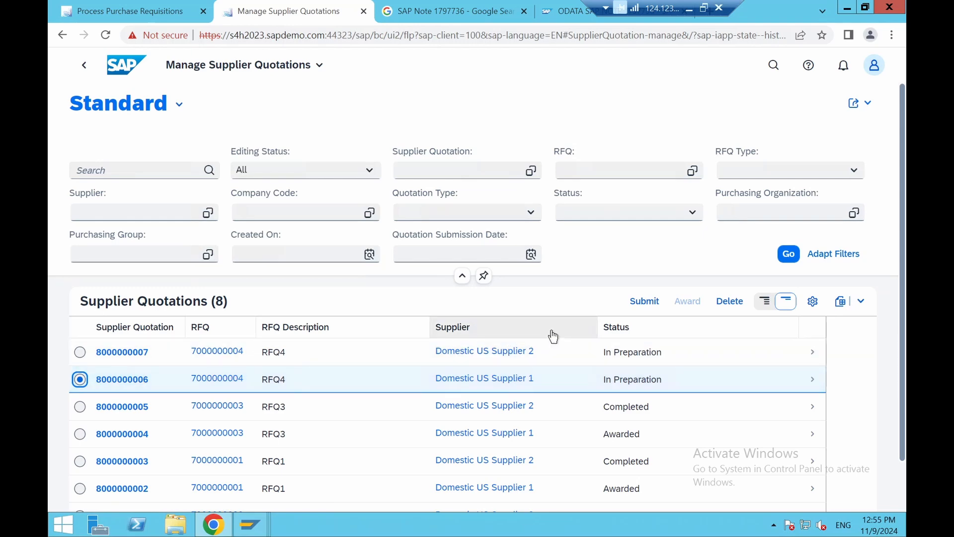
click(637, 307)
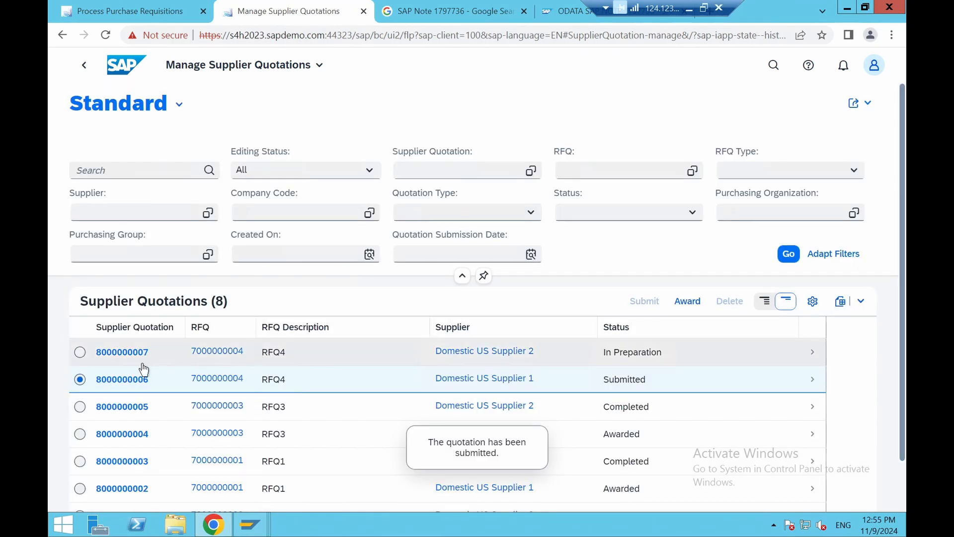
click(80, 352)
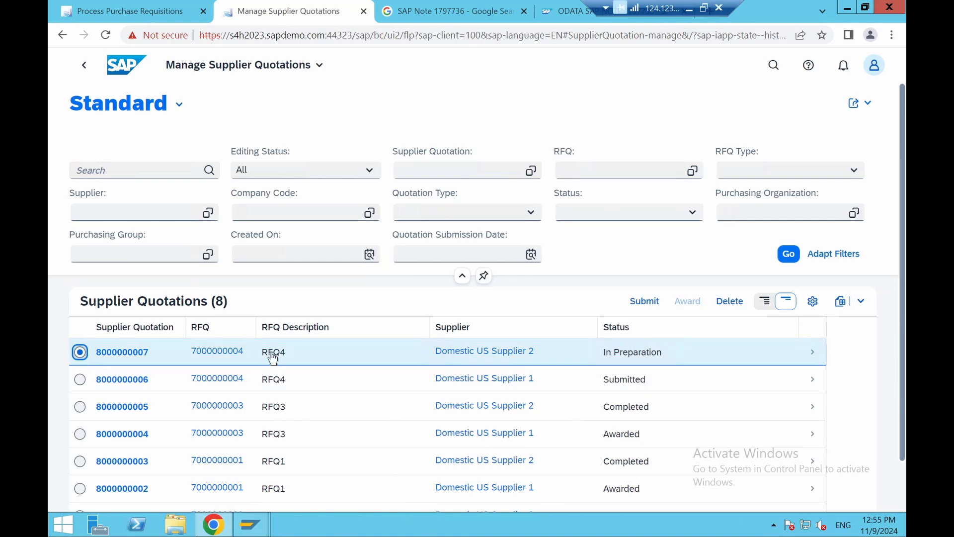
click(643, 302)
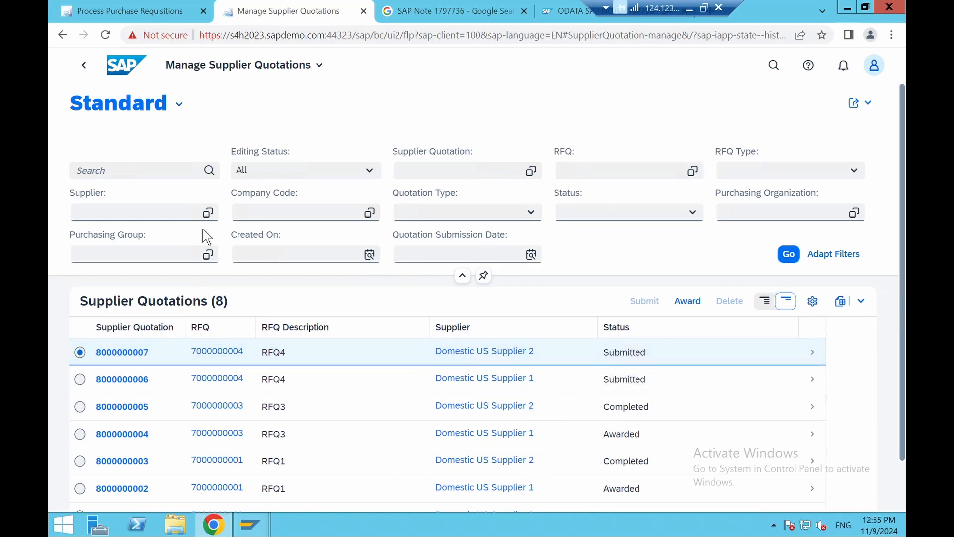
Go back to the PTP page, open Compare Supplier Quotations and load RFQ4 as the request for quotation
click(100, 77)
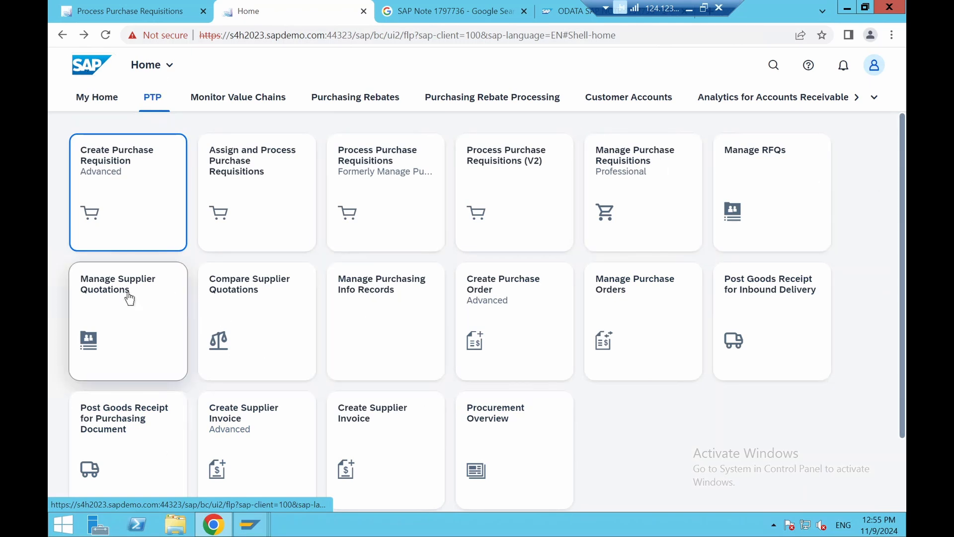
click(254, 308)
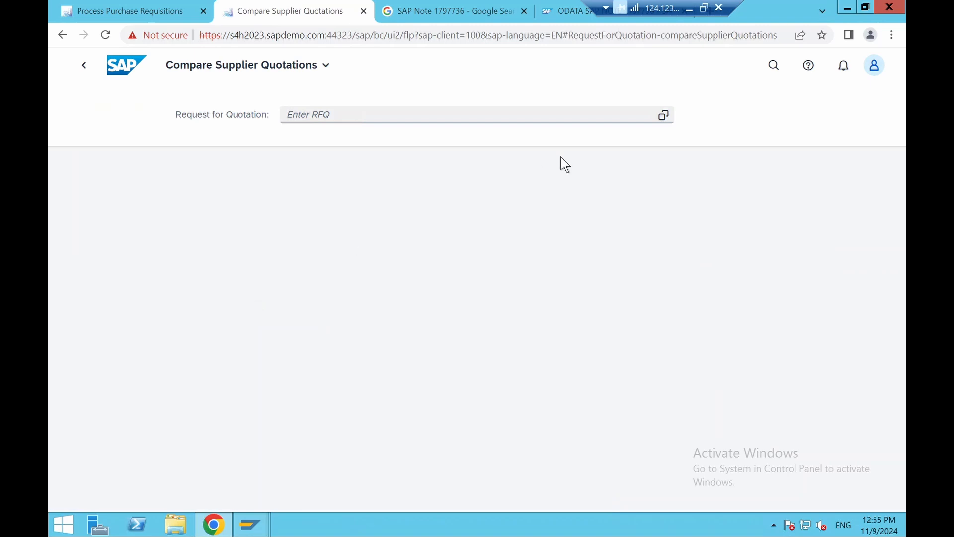
click(664, 116)
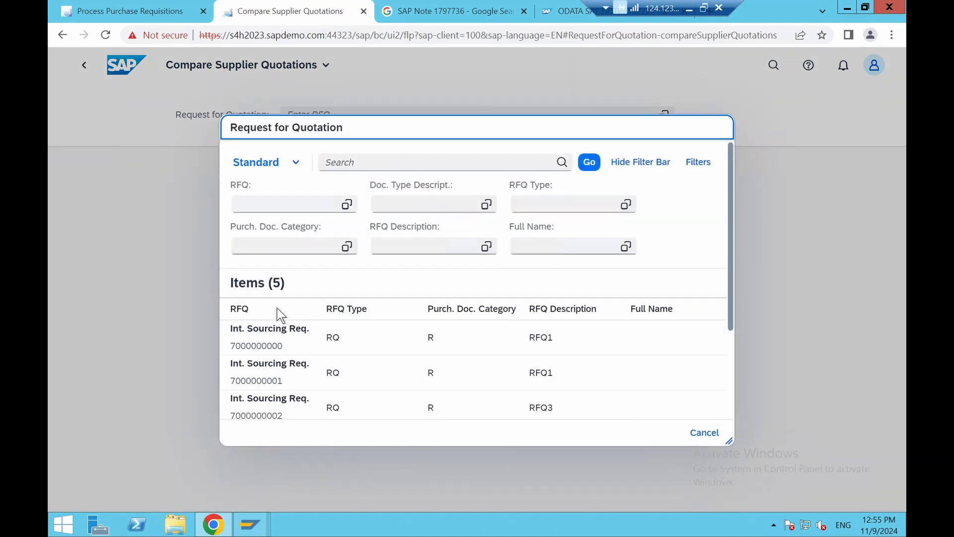
click(278, 308)
scroll(299, 361, down, 3)
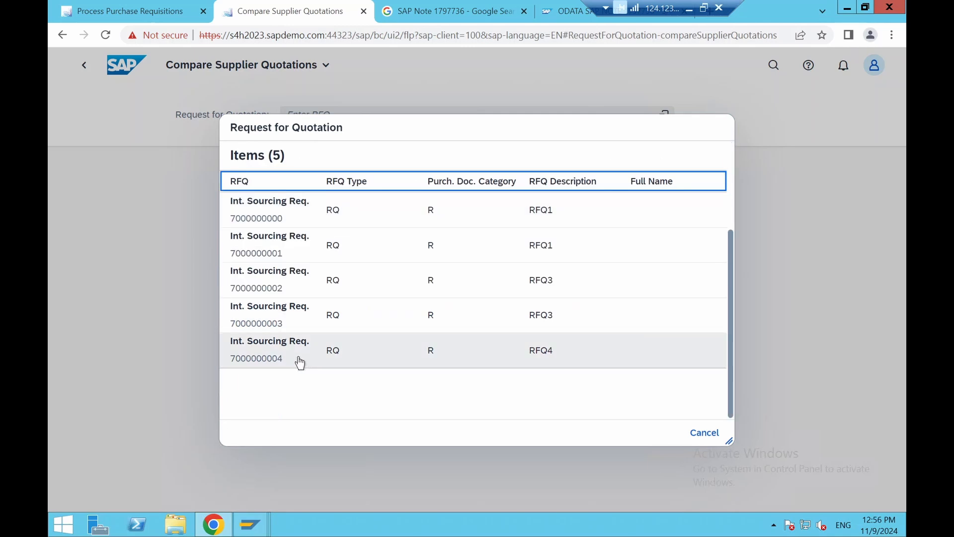
click(272, 354)
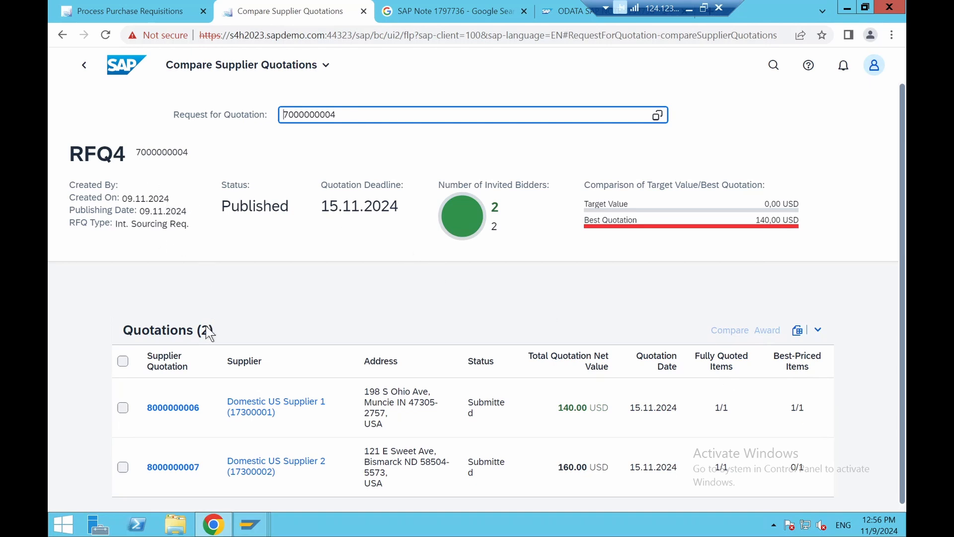
Compare both RFQ4 quotations side by side, down to the TG11 item details
click(123, 362)
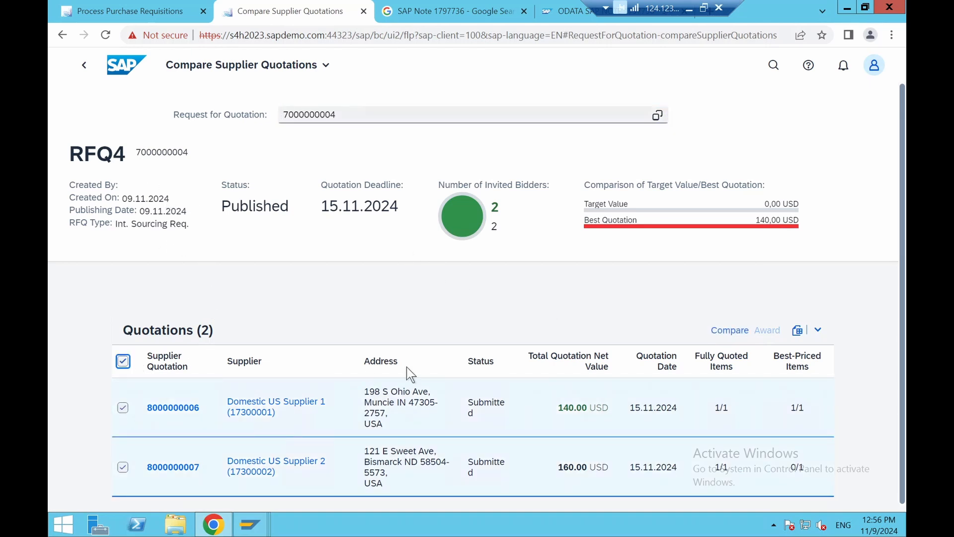
click(731, 331)
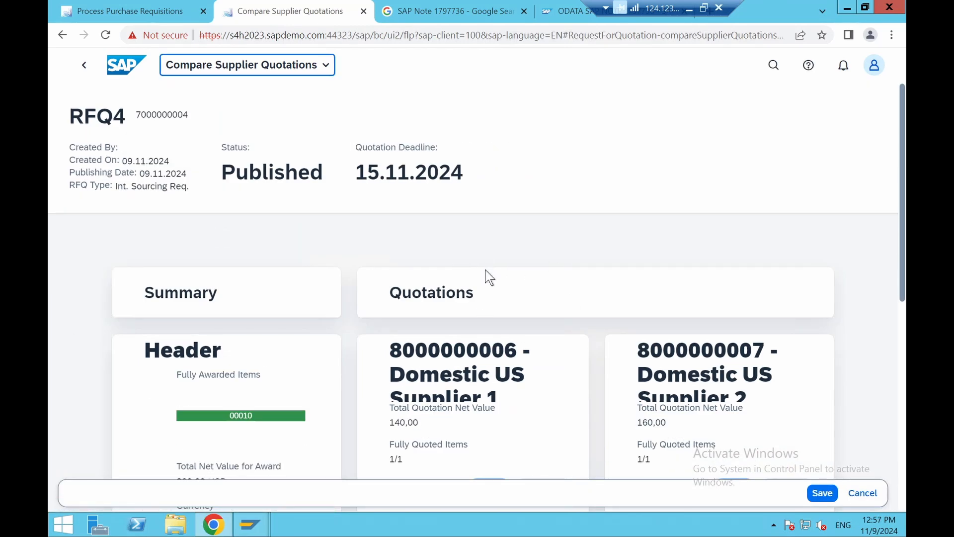
scroll(497, 343, down, 3)
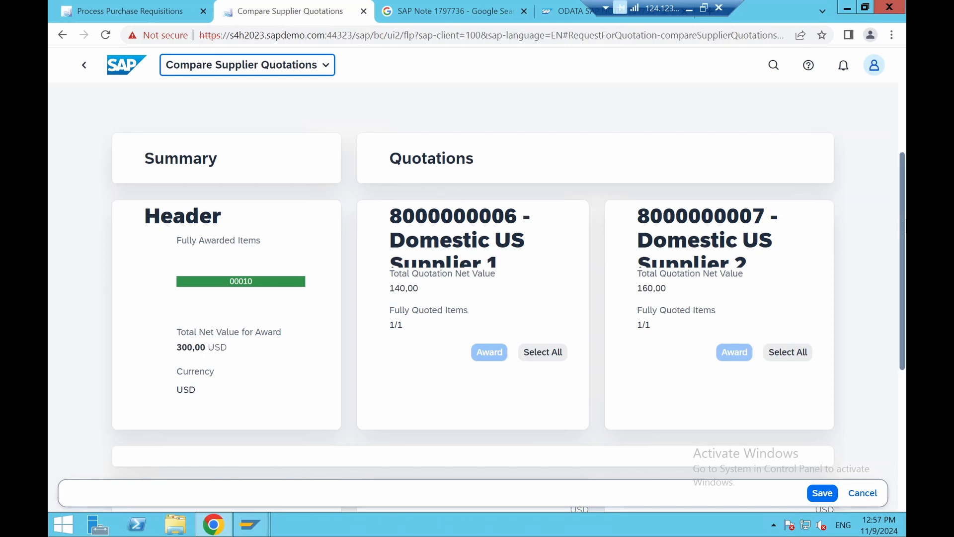
drag(903, 231, 903, 372)
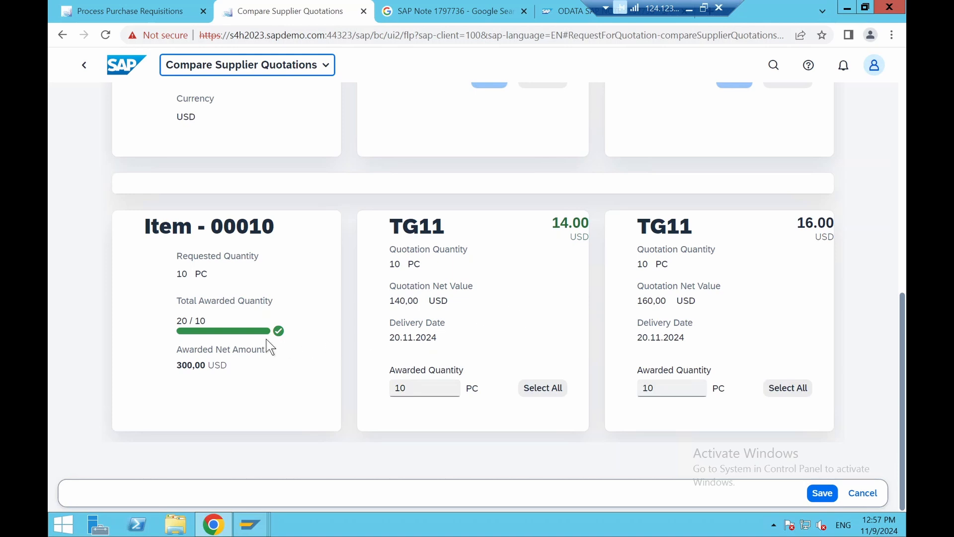
Allocate the full TG11 quantity to Domestic US Supplier 1, save the comparison and award that supplier's quotation
click(539, 393)
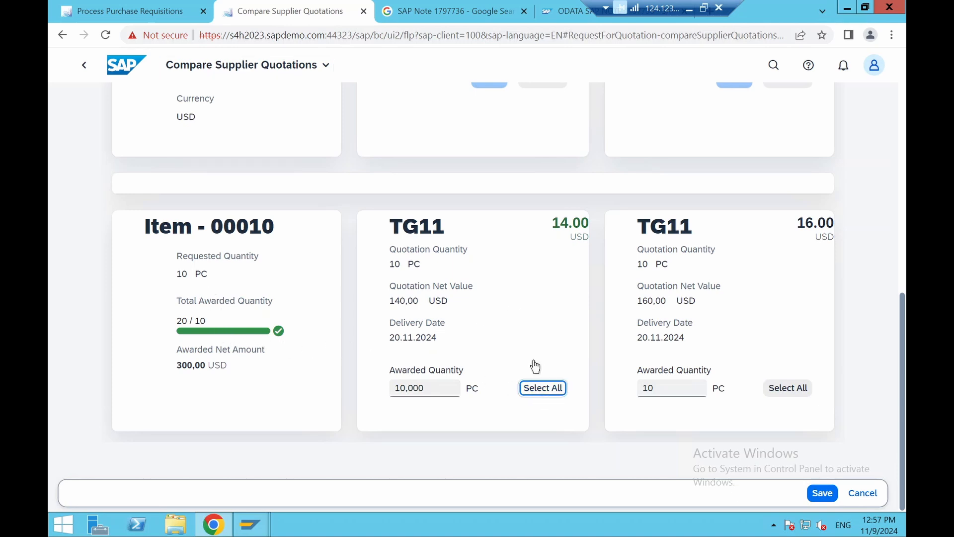
scroll(509, 337, up, 1)
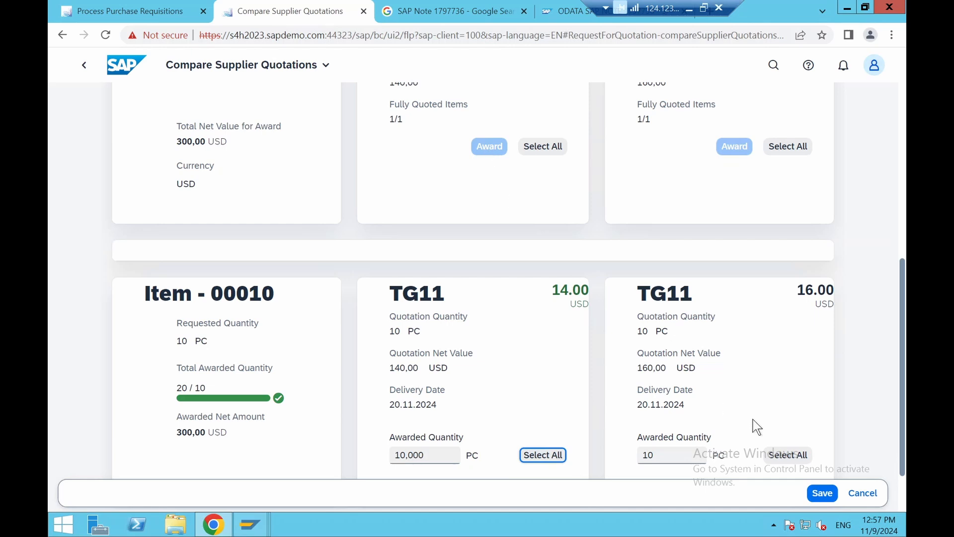
click(818, 498)
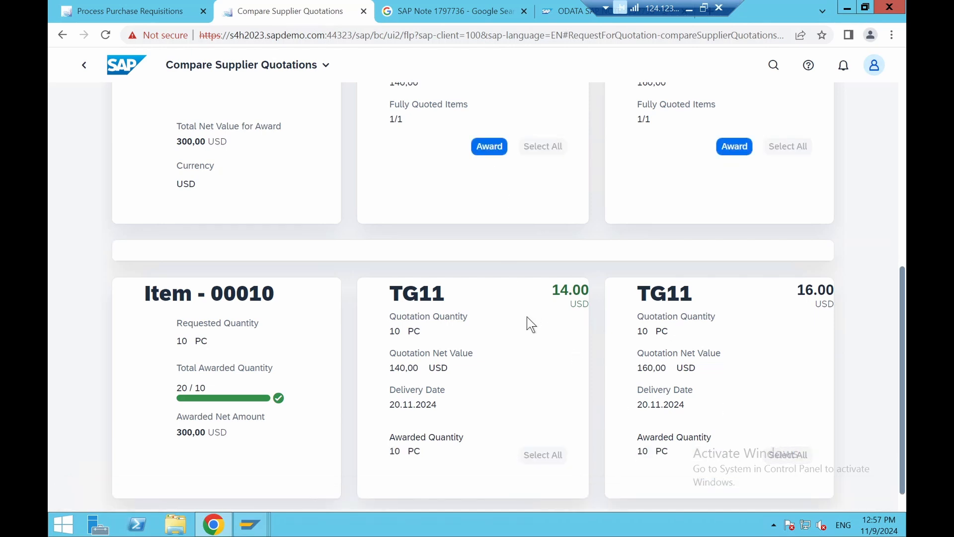
scroll(501, 229, up, 3)
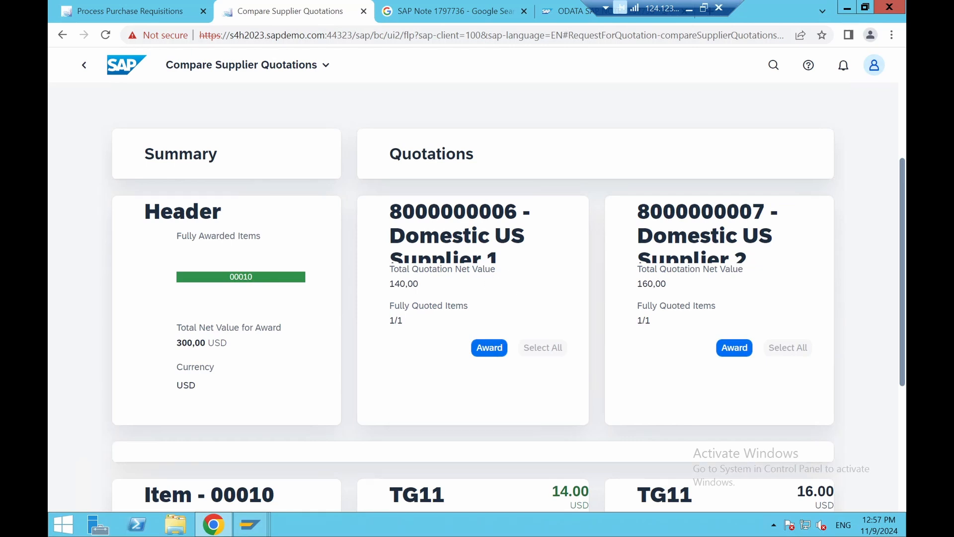
click(491, 349)
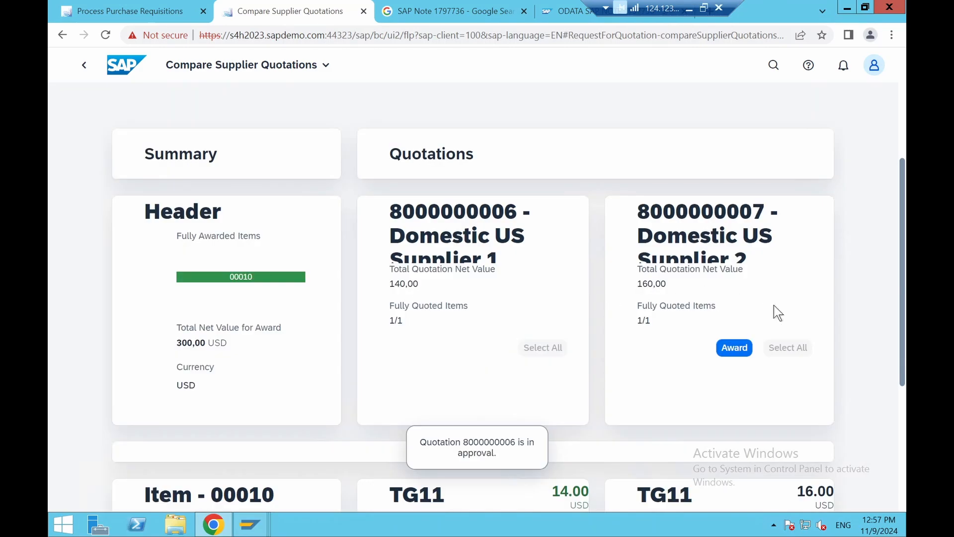
Review the awarded TG11 quantities, switch the RFQ4 comparison to editing and save it without changes
scroll(773, 318, down, 3)
scroll(770, 340, down, 2)
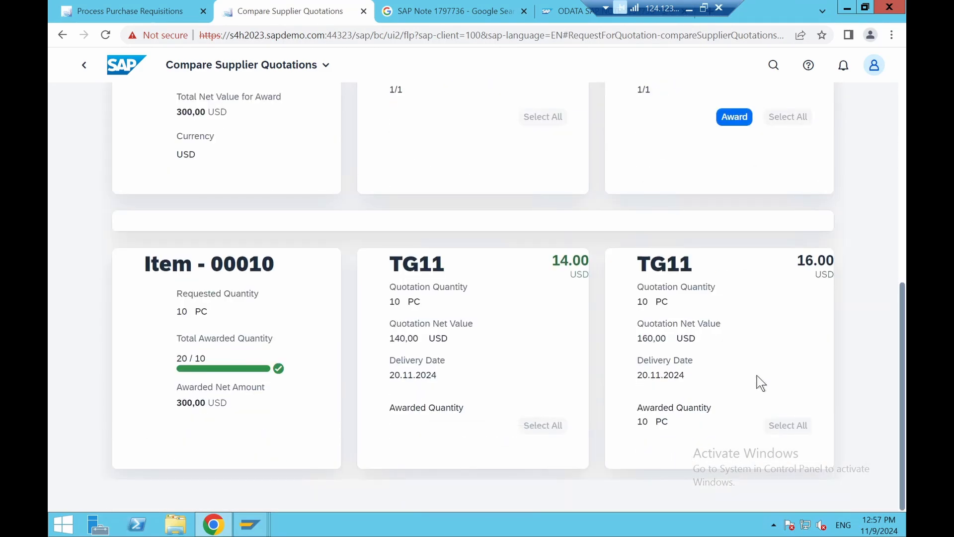
scroll(760, 382, up, 7)
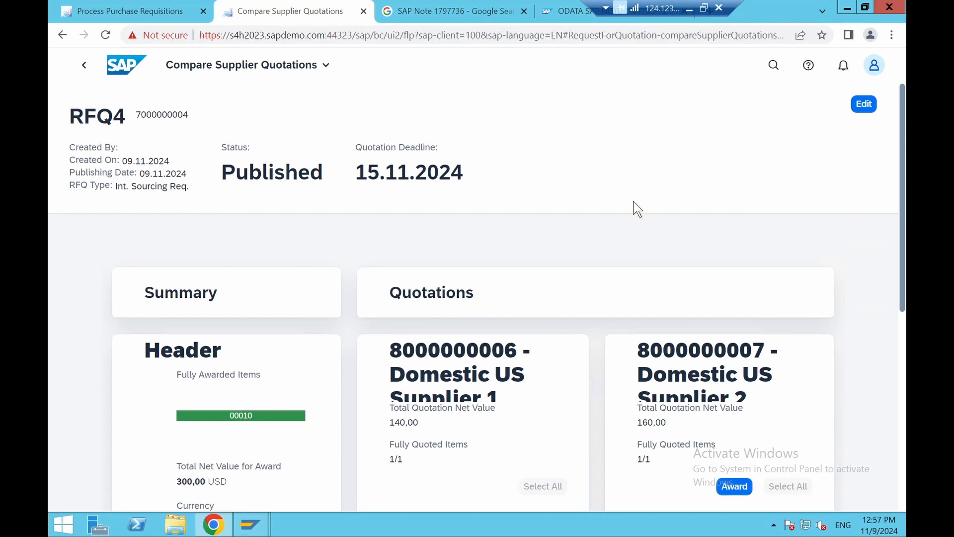
click(864, 108)
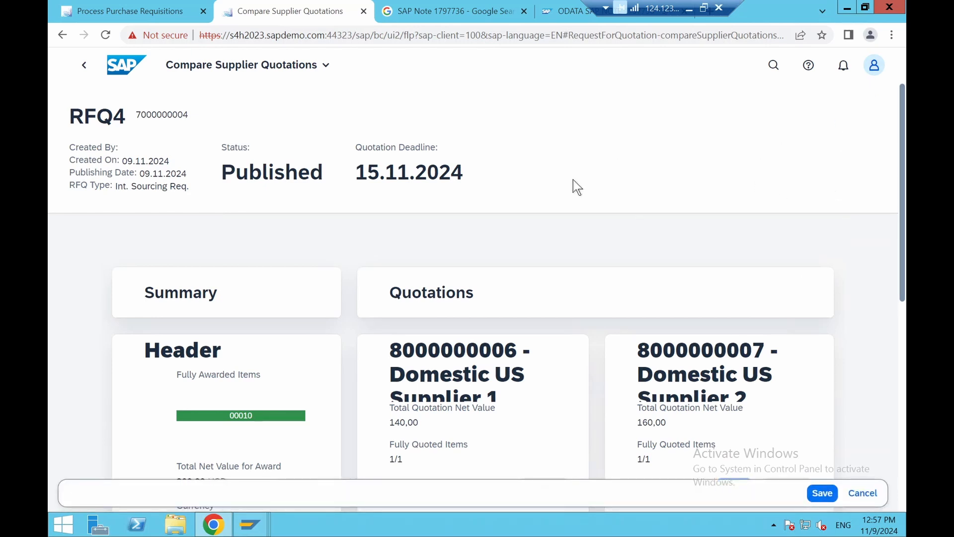
click(820, 494)
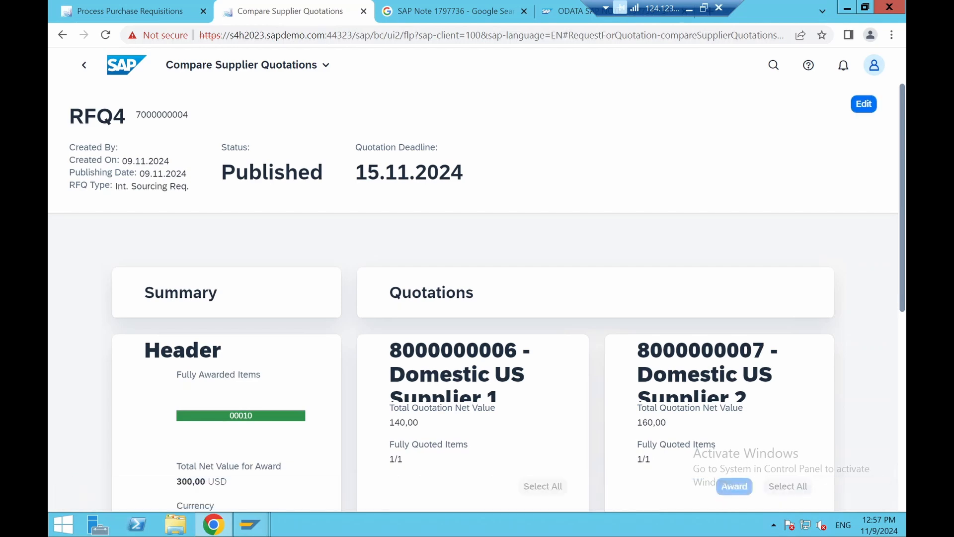
Return to the PTP page, open Manage Supplier Quotations and list all supplier quotations
click(85, 66)
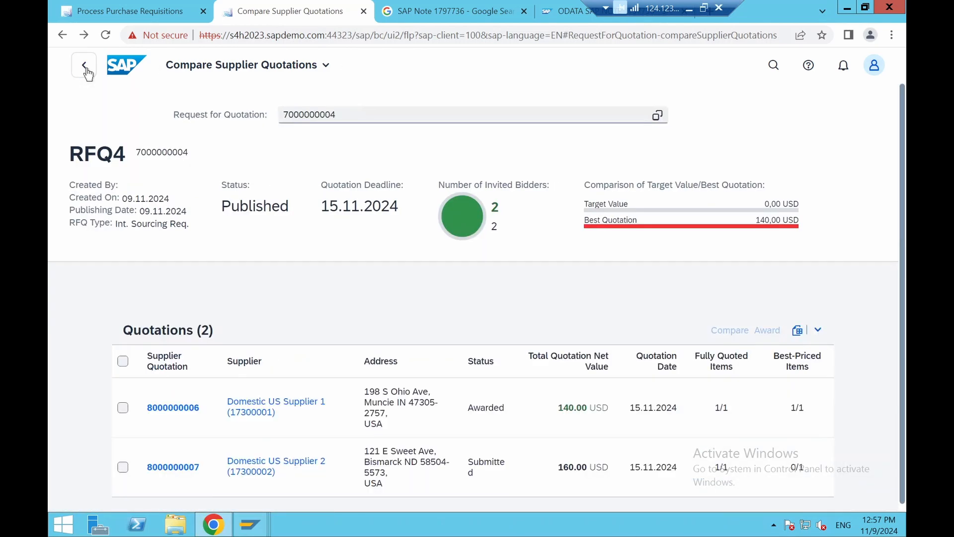
click(85, 69)
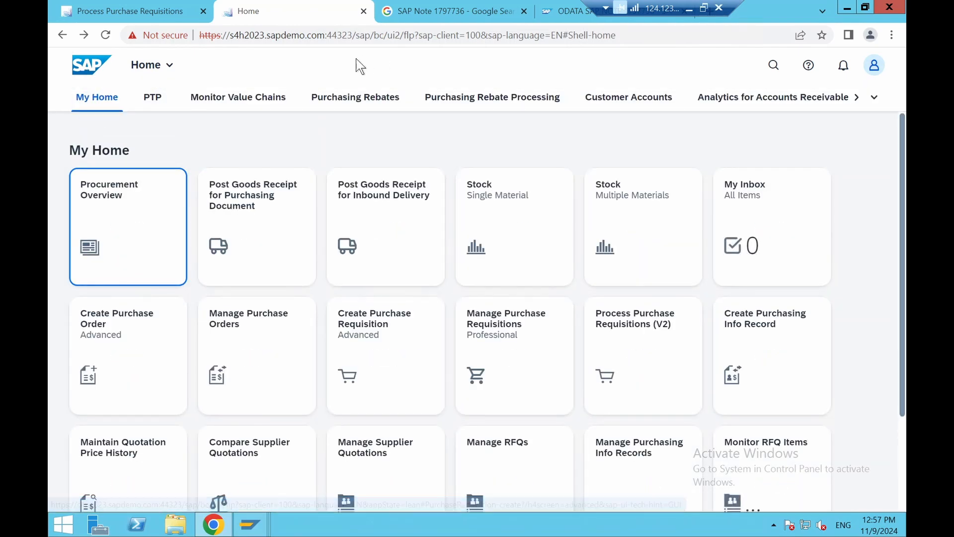
click(153, 98)
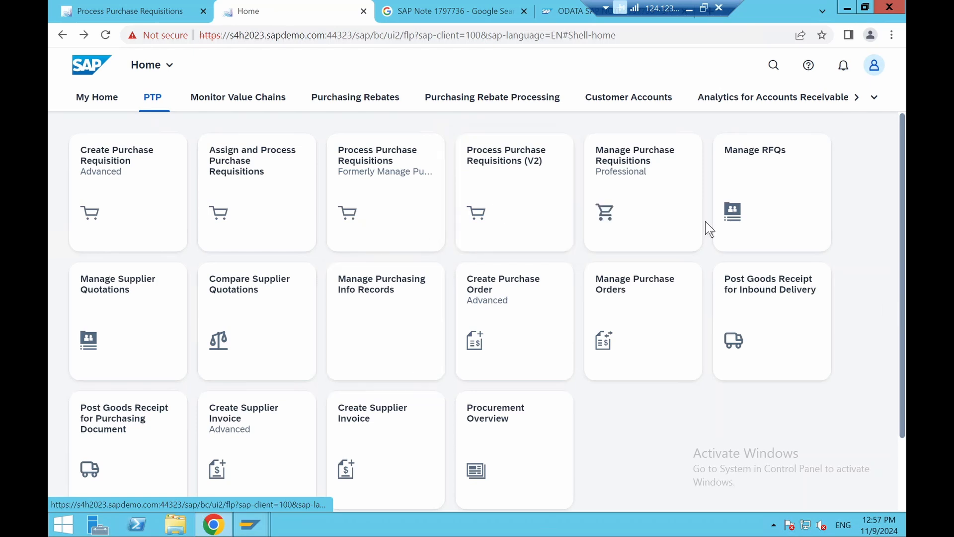
click(115, 305)
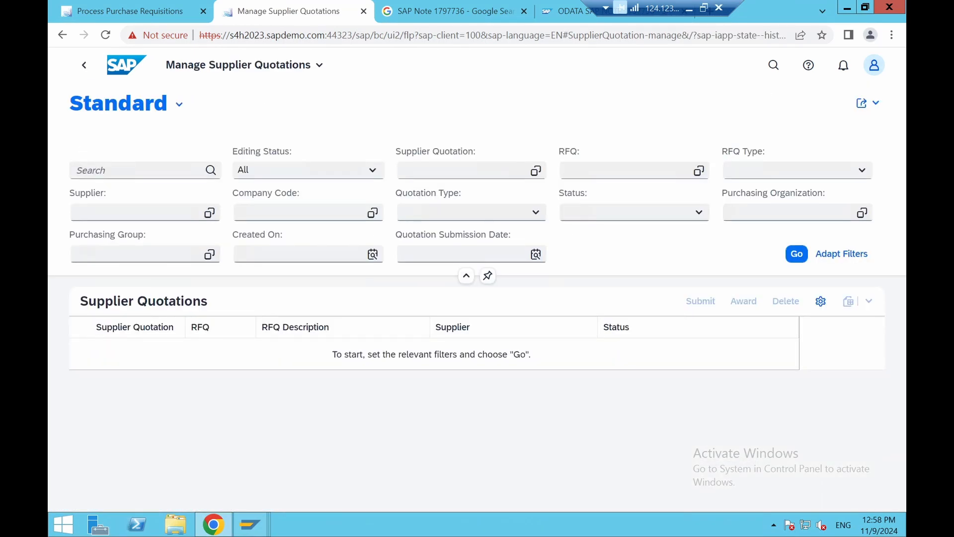
click(797, 254)
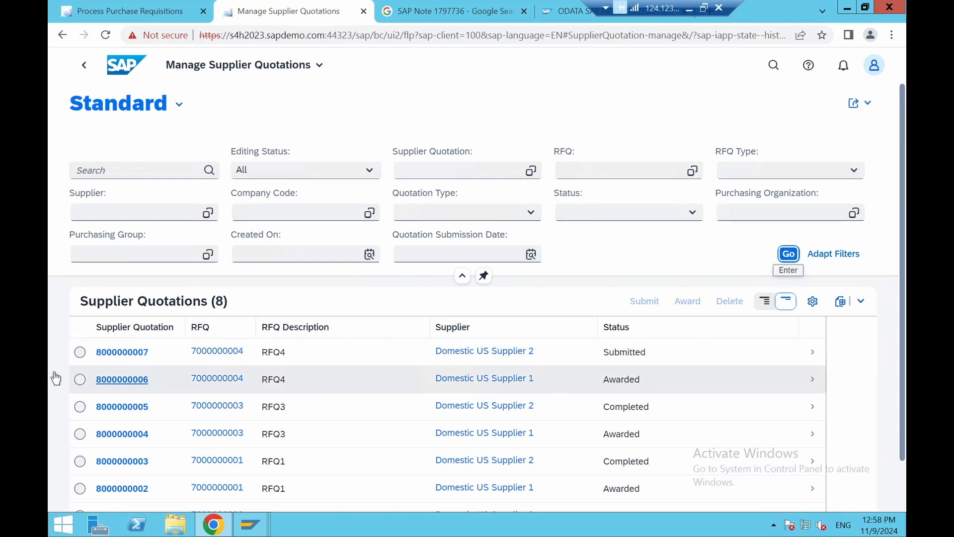
Set the RFQ4 quotation from Domestic US Supplier 2 to completed and return to the quotation list
click(80, 352)
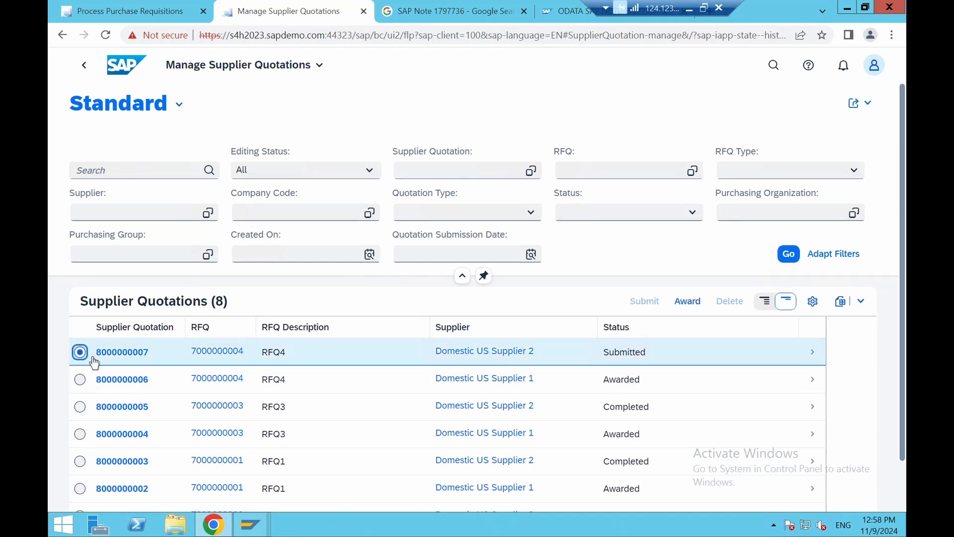
click(809, 358)
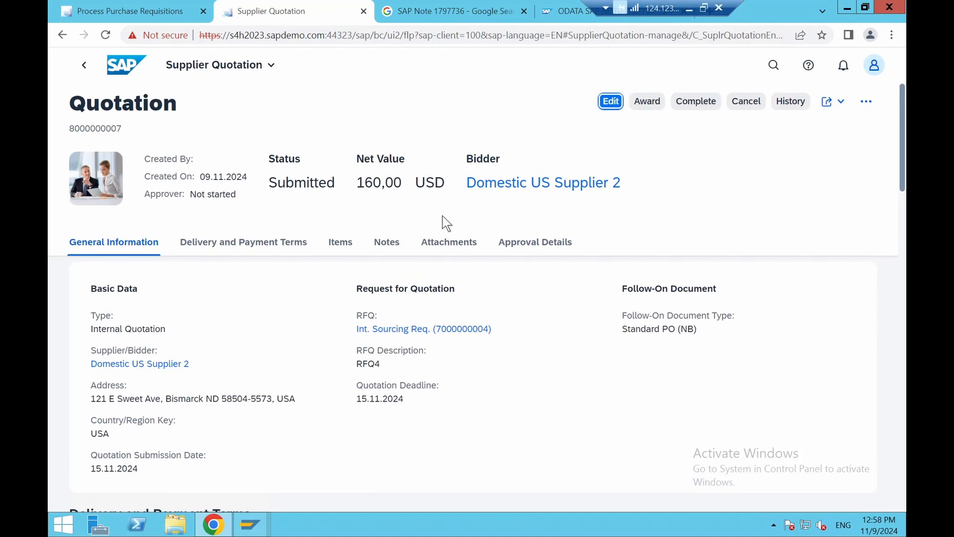
click(705, 108)
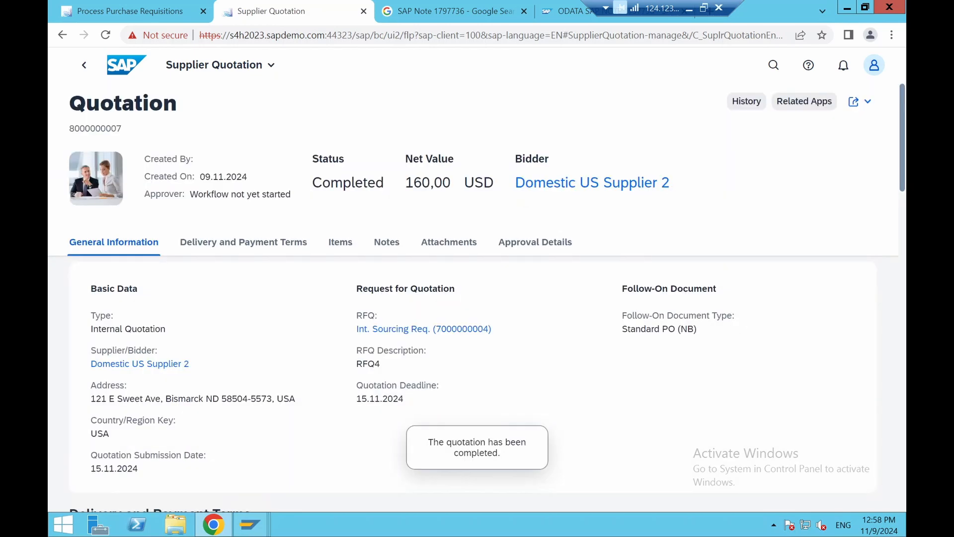
click(84, 67)
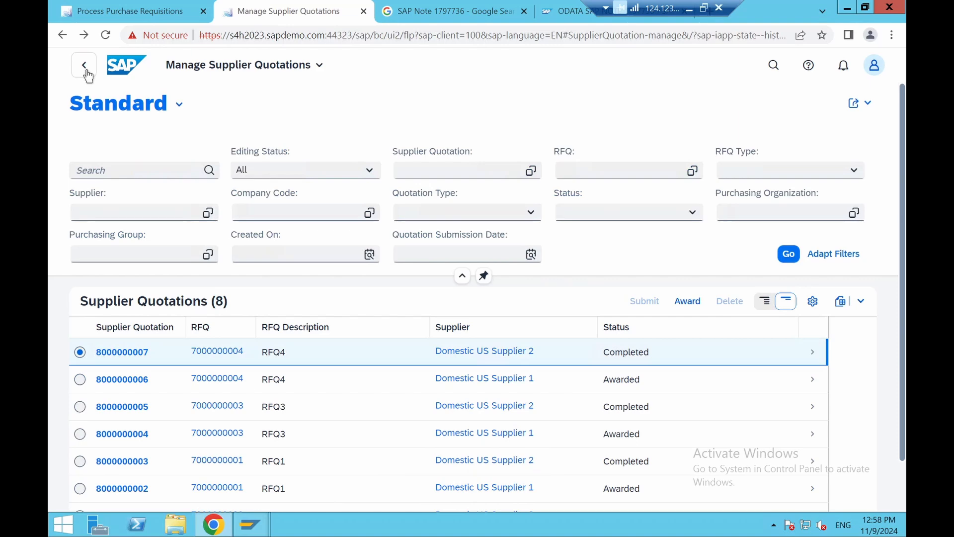
Reopen Manage Supplier Quotations from the PTP page and open the awarded RFQ4 quotation of Domestic US Supplier 1
click(87, 72)
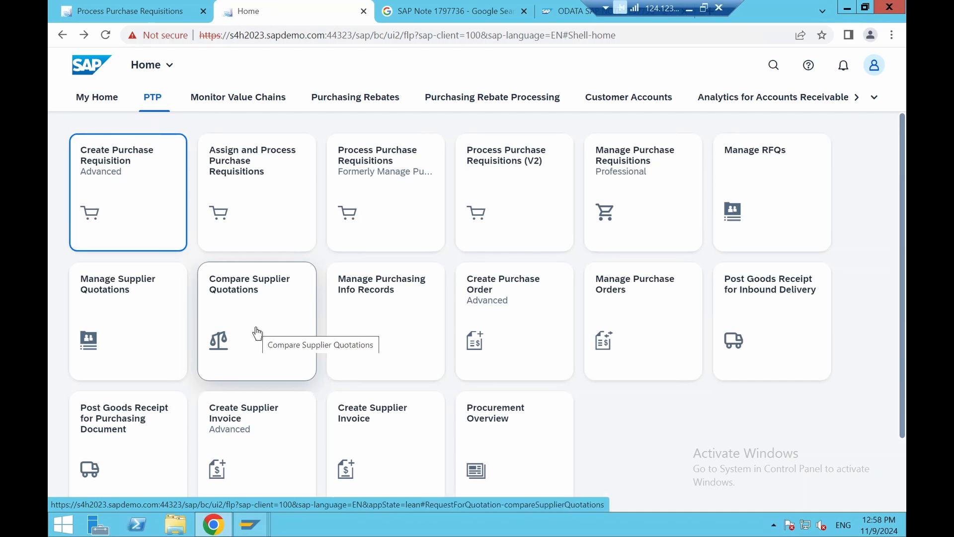
click(150, 319)
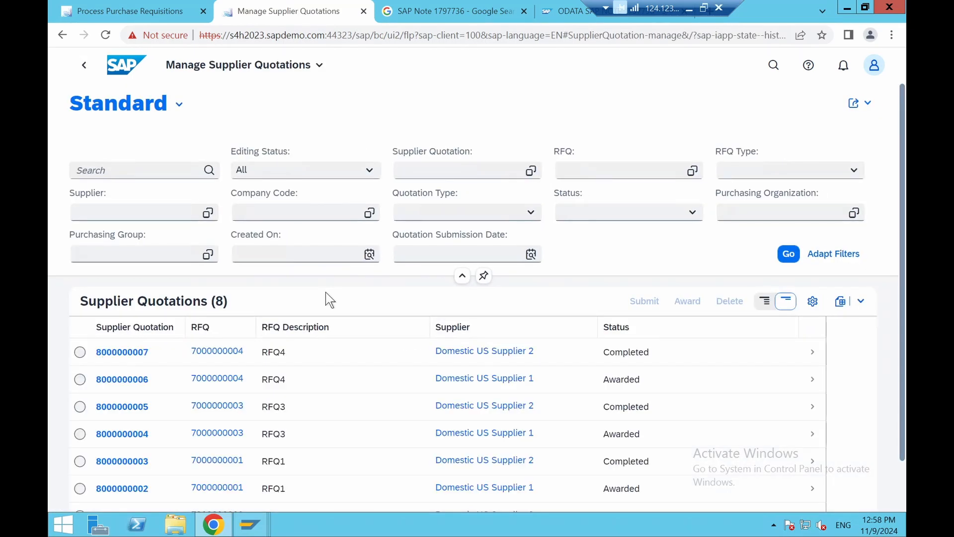
click(142, 382)
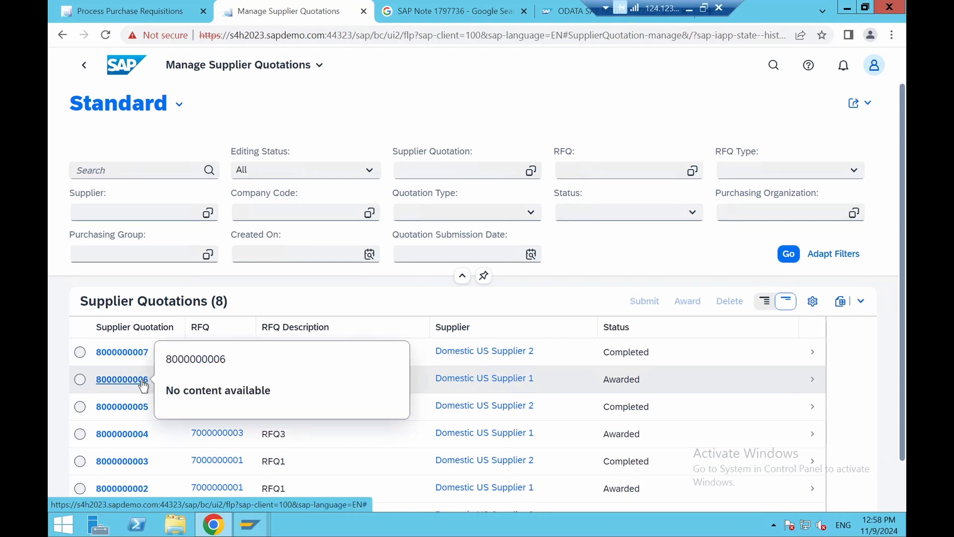
click(811, 379)
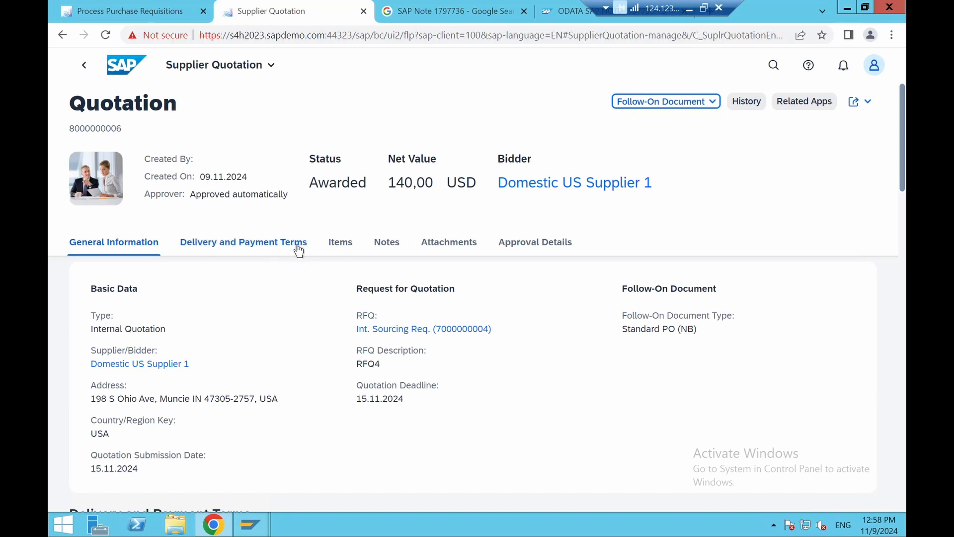
Start a purchase order as the quotation's follow-on document and open the details of its TG11 item
click(712, 104)
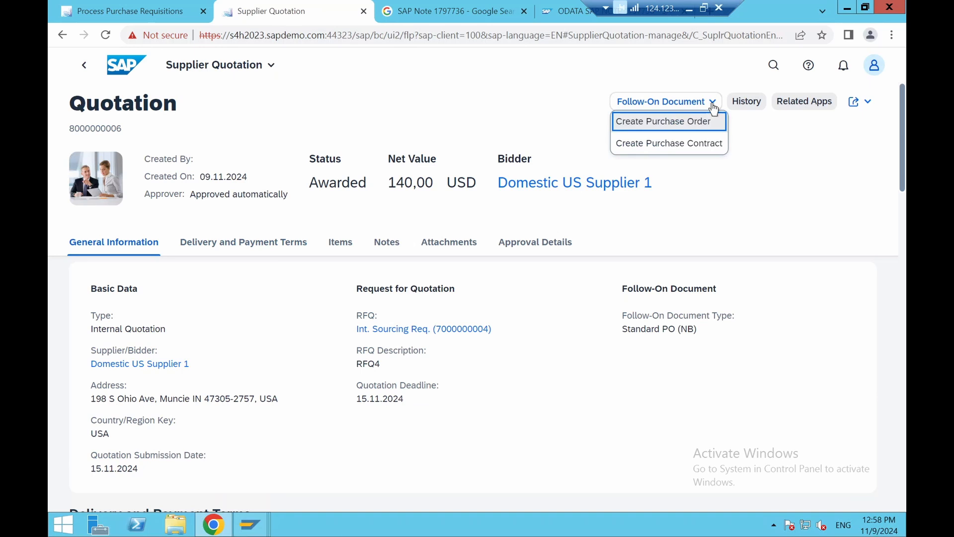
click(684, 121)
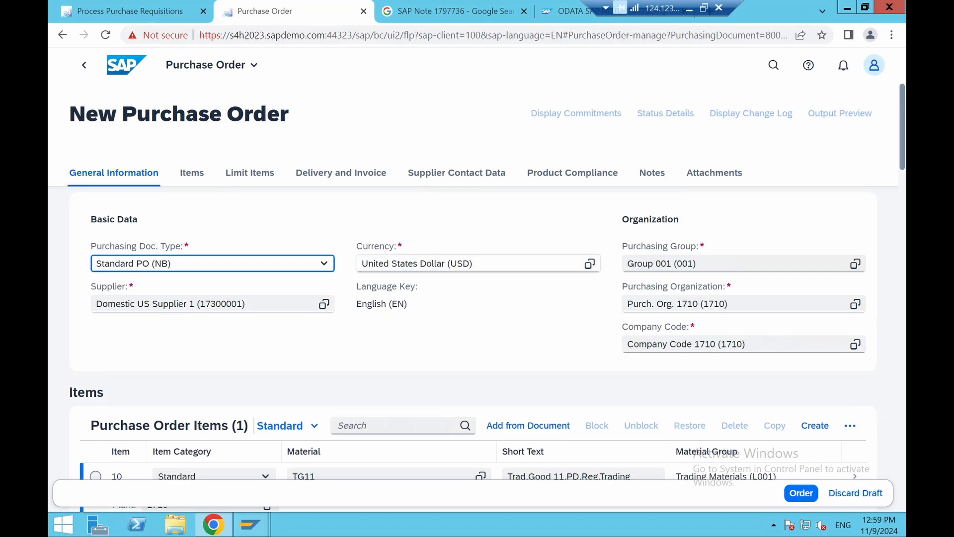
scroll(383, 340, down, 4)
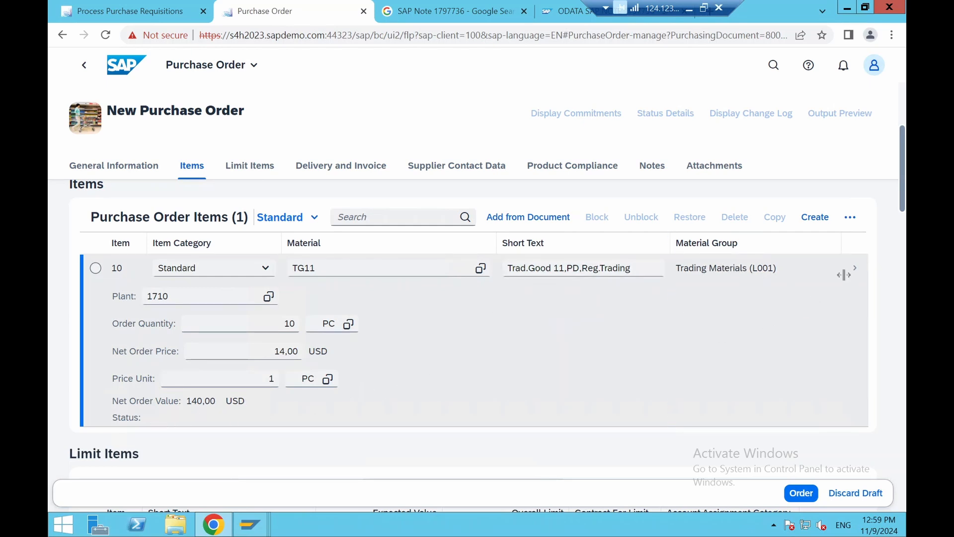
click(855, 269)
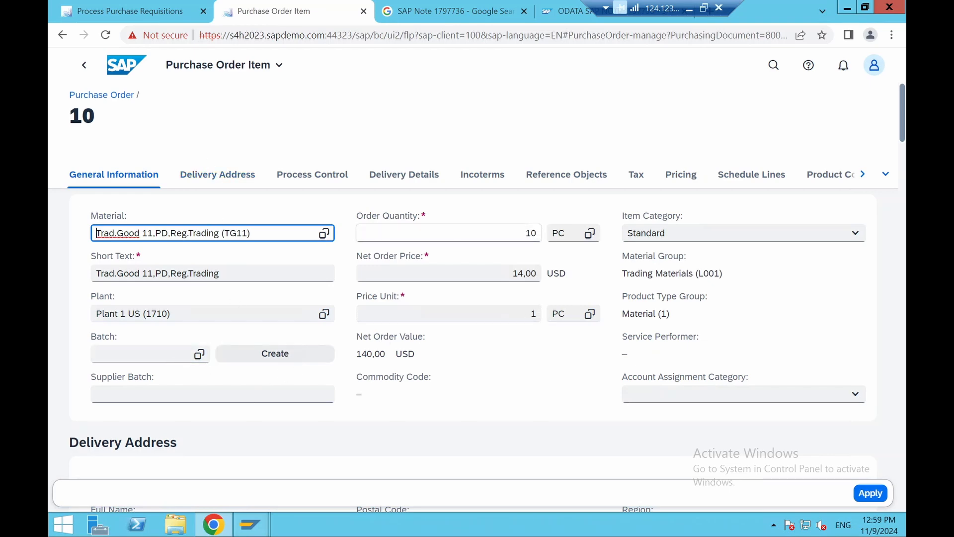
Review the TG11 order item's delivery address, delivery details, Incoterms, pricing, product compliance, supplier confirmation and process flow sections
click(246, 174)
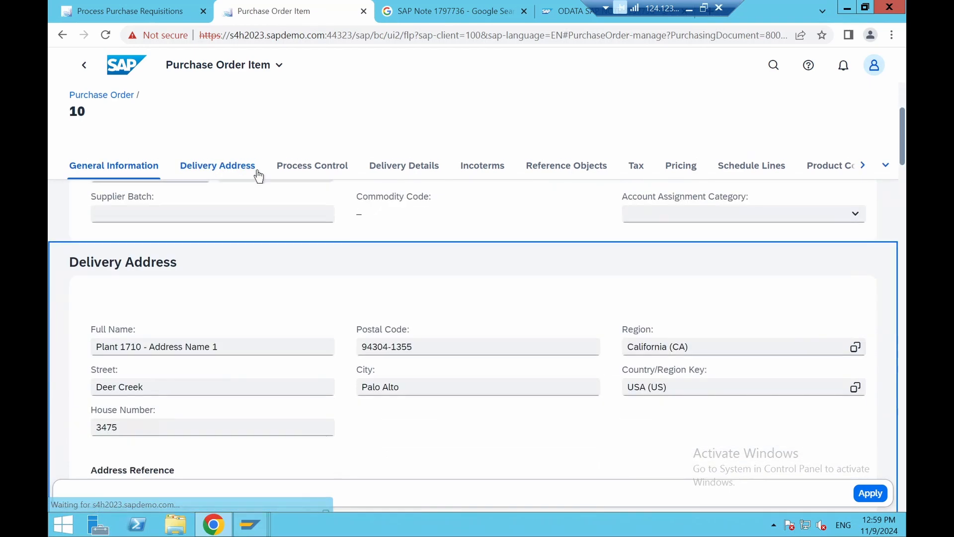
click(313, 169)
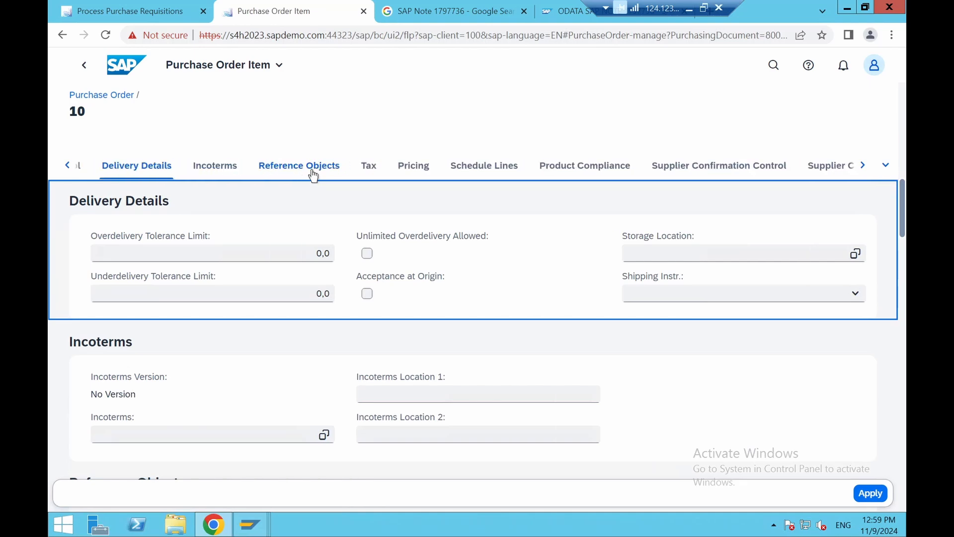
click(237, 172)
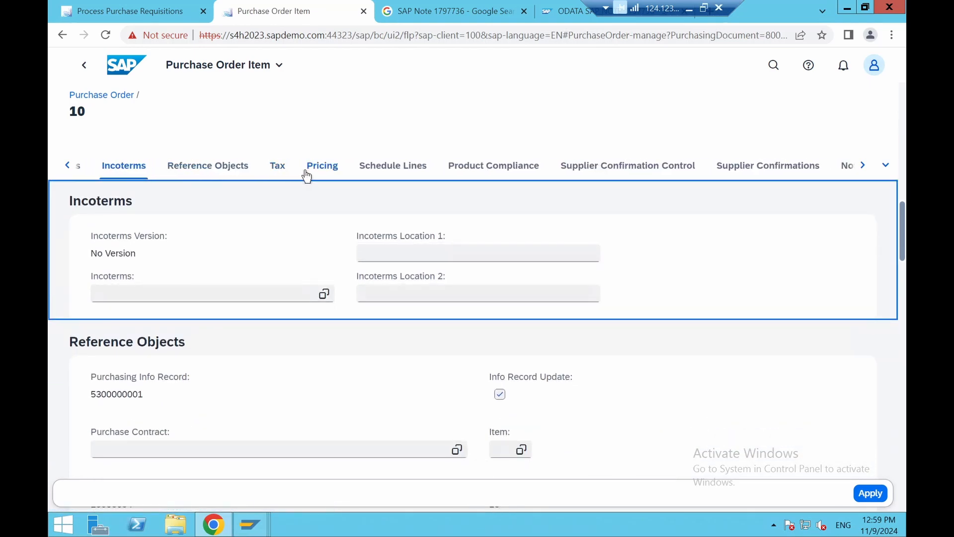
click(313, 173)
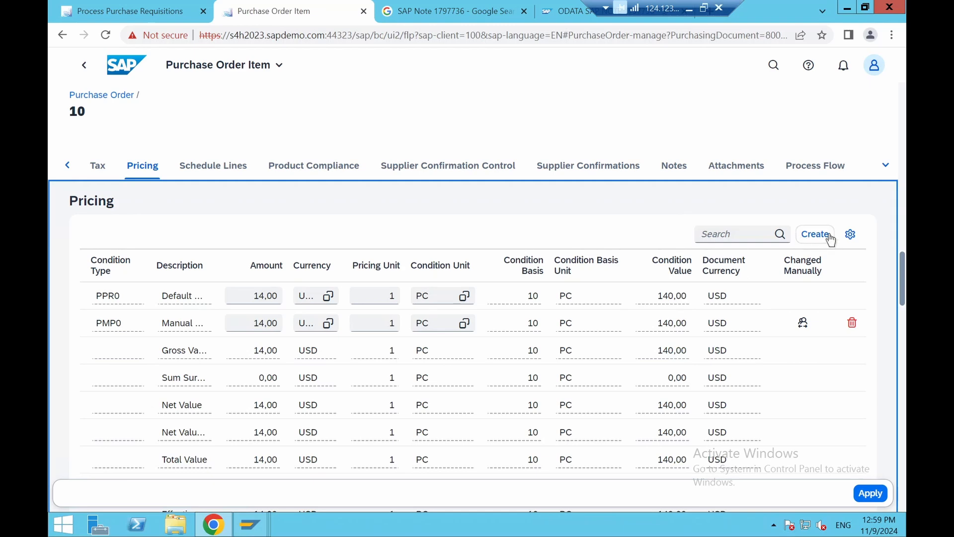
click(287, 174)
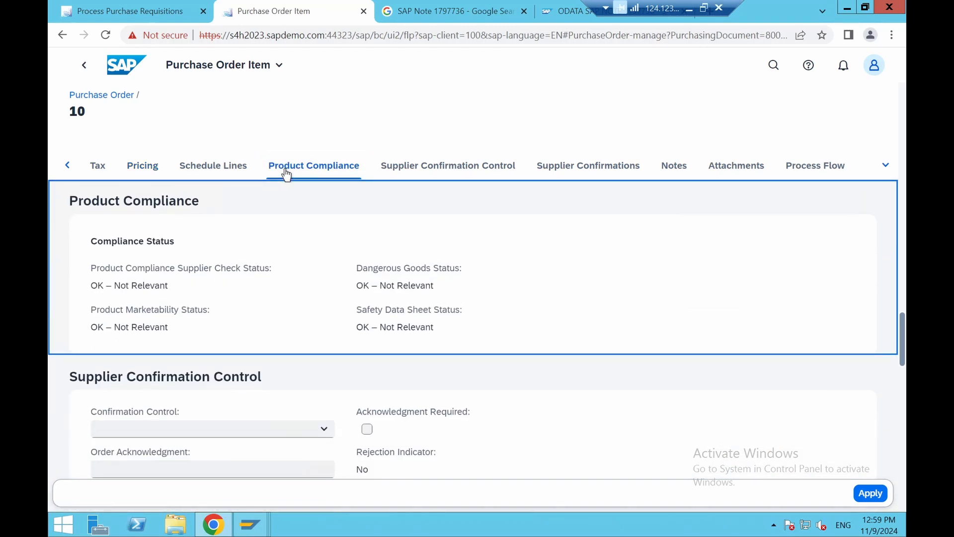
click(444, 173)
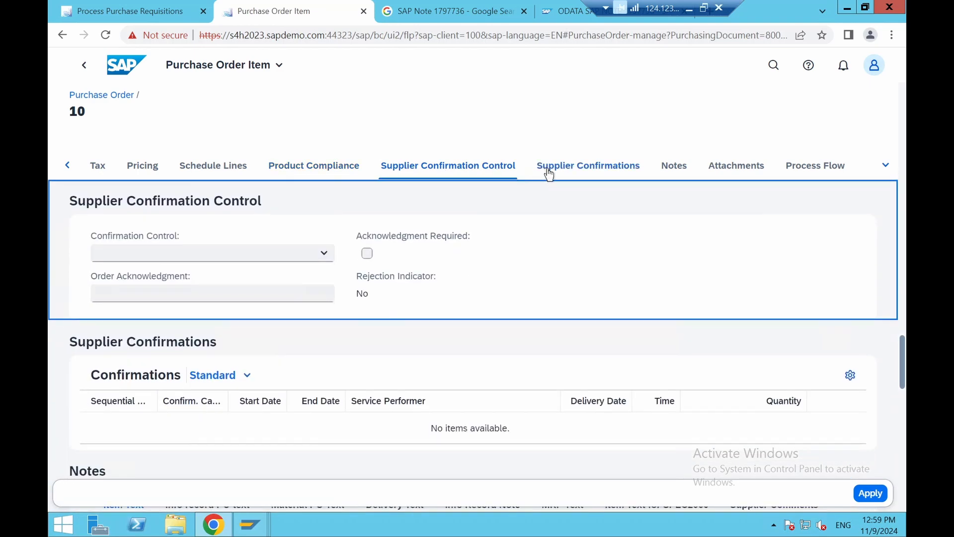
click(549, 173)
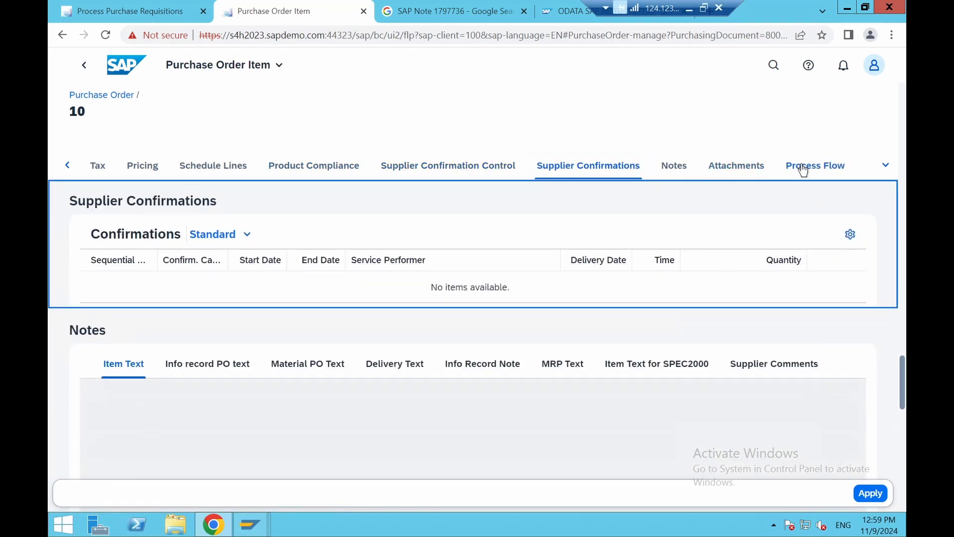
click(801, 166)
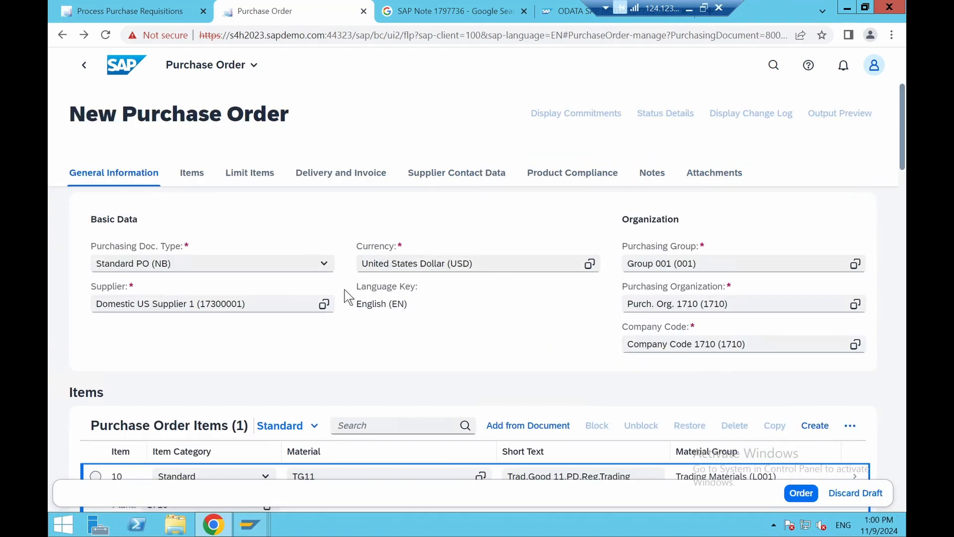
Submit the new standard purchase order for Domestic US Supplier 1 and highlight its document number
click(799, 497)
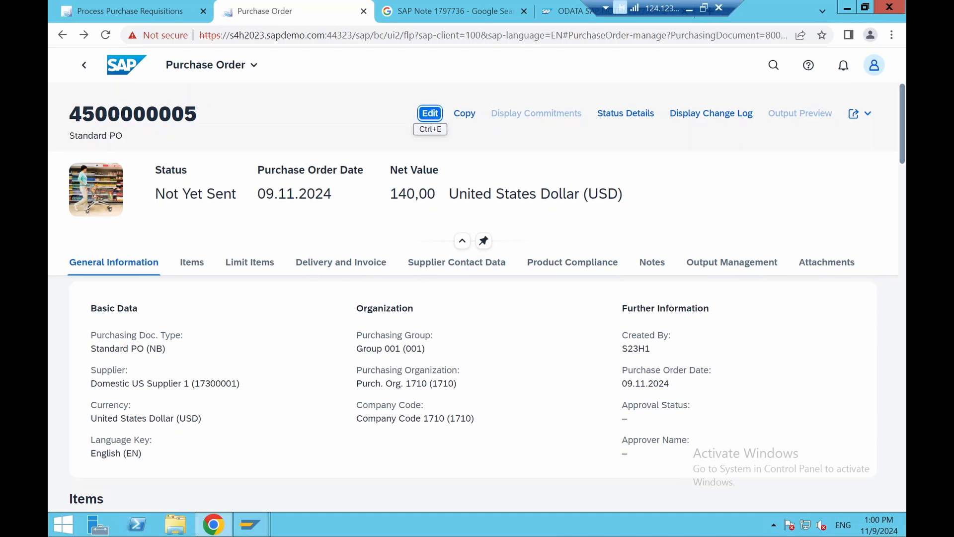
drag(69, 114, 197, 114)
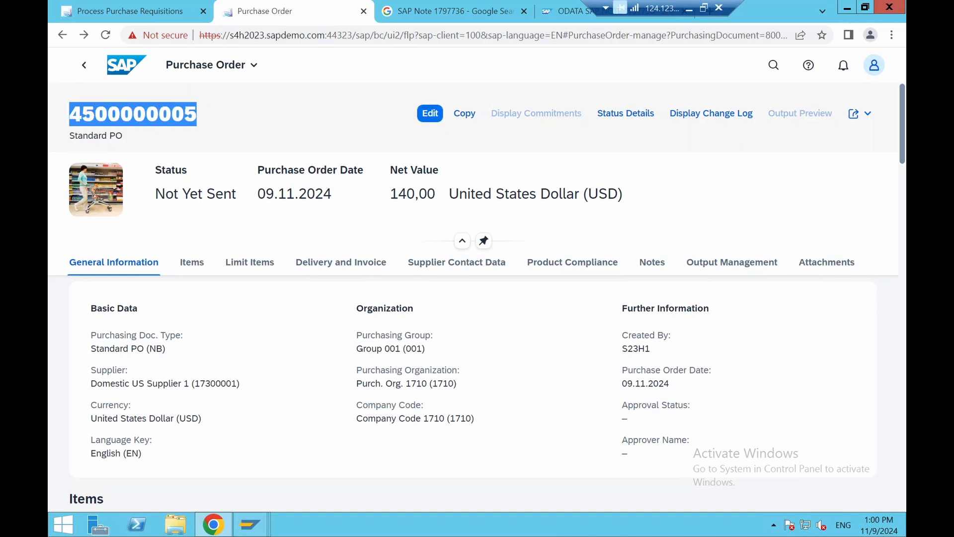
click(208, 115)
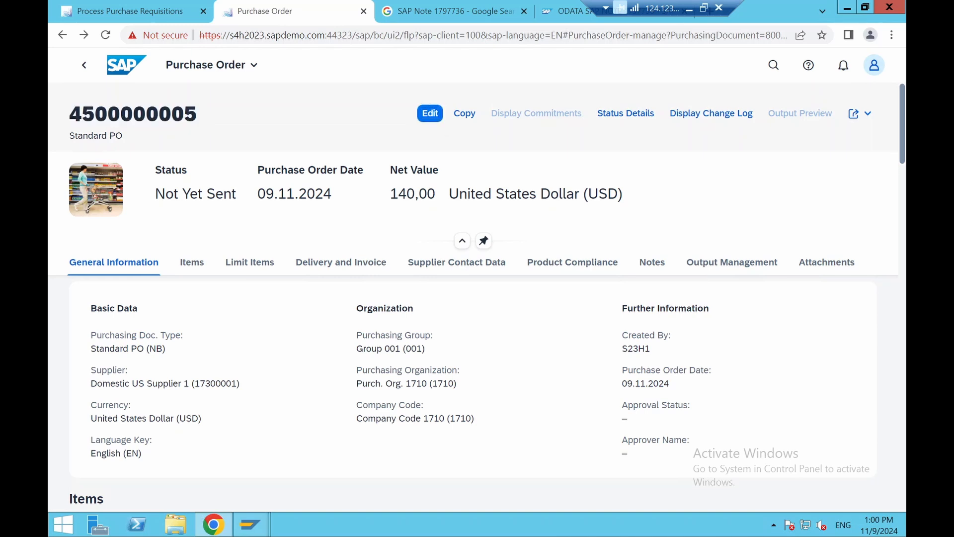
click(430, 115)
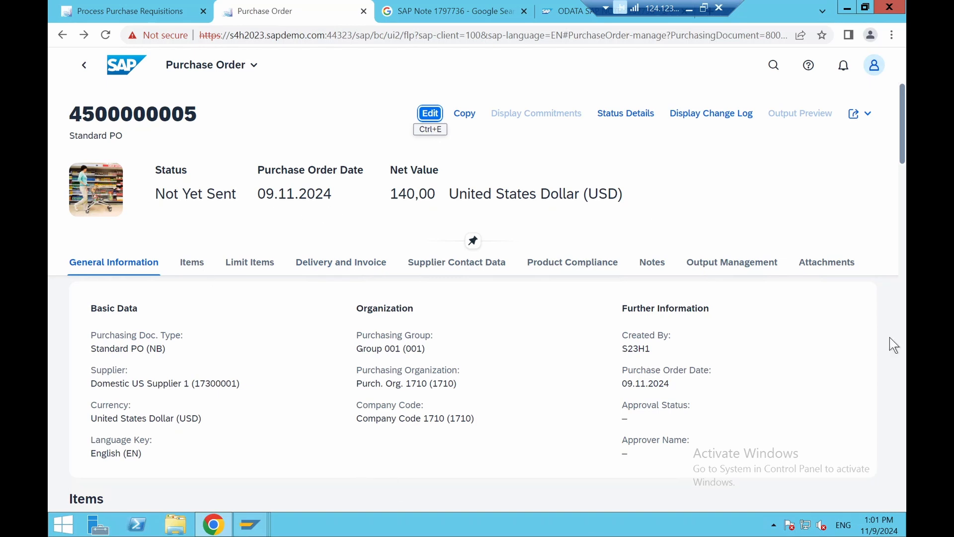
Return to the PTP page and open Post Goods Receipt for Purchasing Document
click(84, 65)
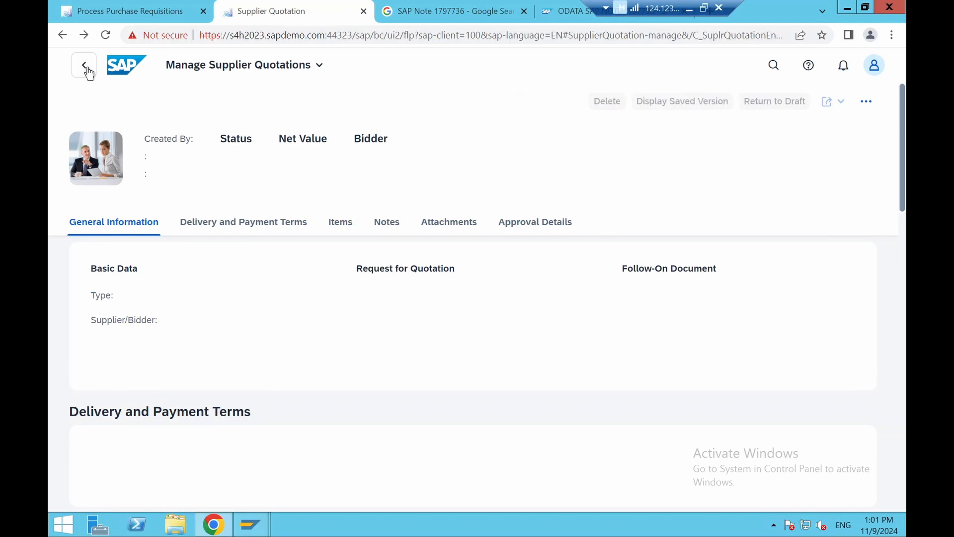
click(87, 69)
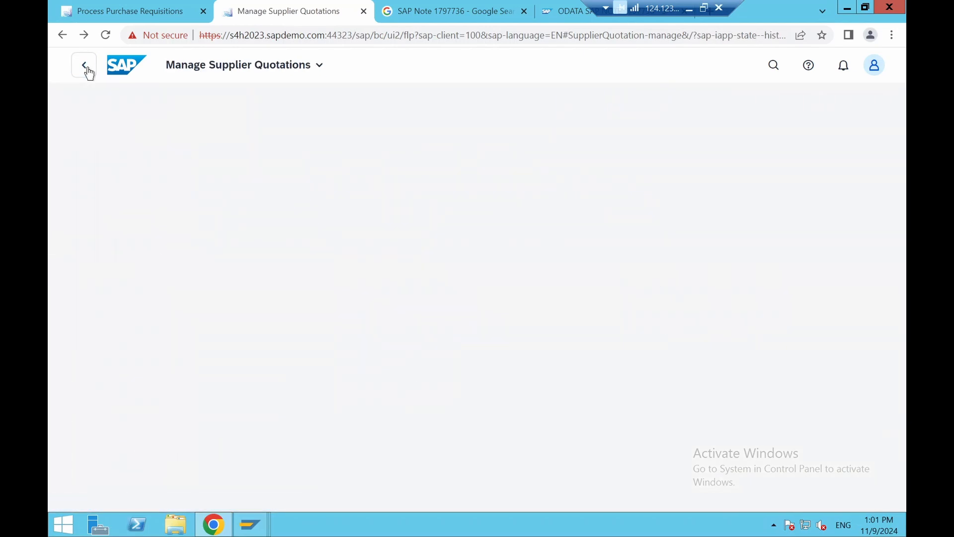
click(87, 70)
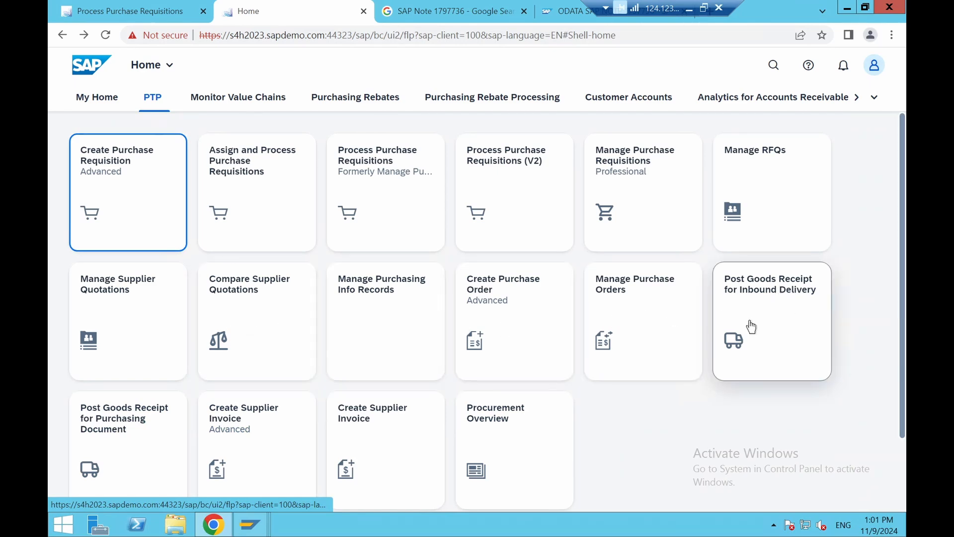
scroll(746, 326, down, 2)
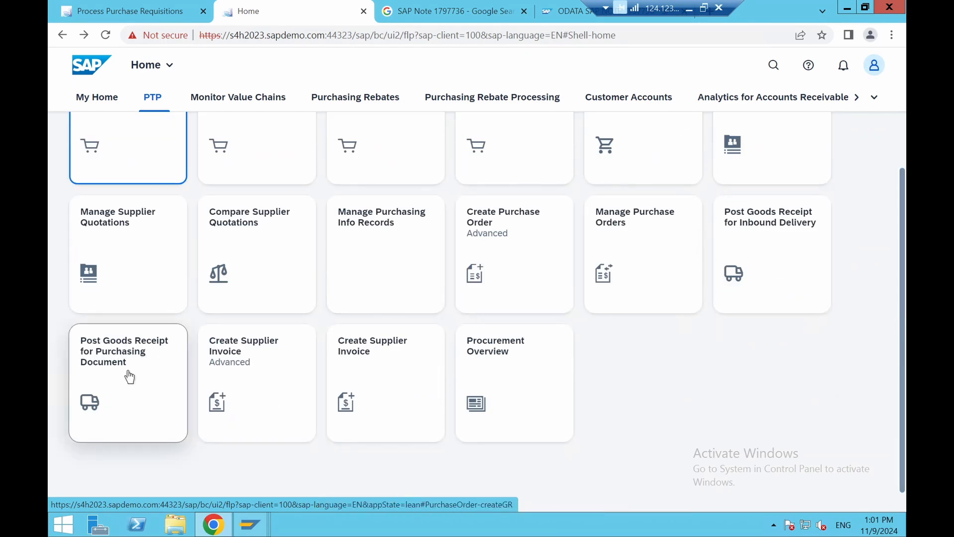
click(134, 346)
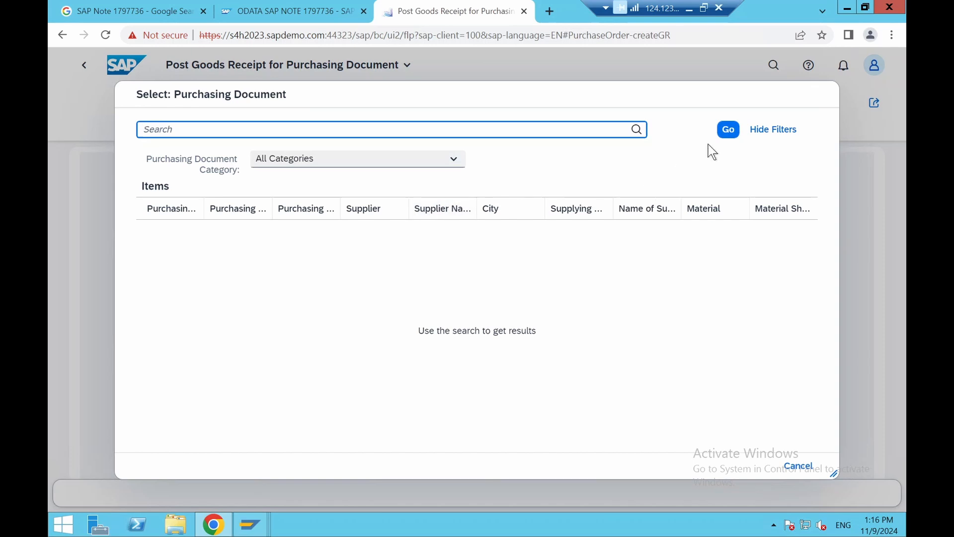
List the available purchasing documents in all categories and select the newly created TG11 purchase order for the goods receipt
click(727, 133)
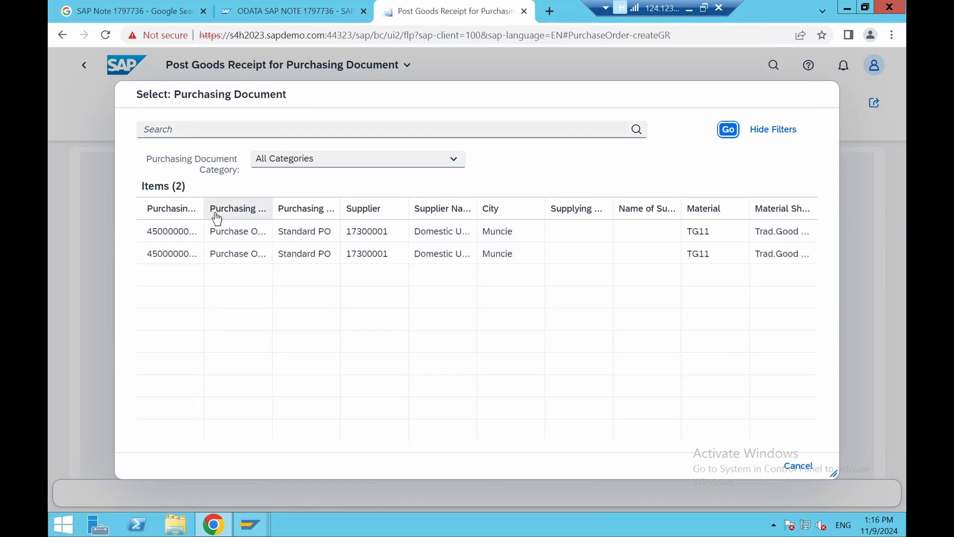
drag(204, 201, 324, 202)
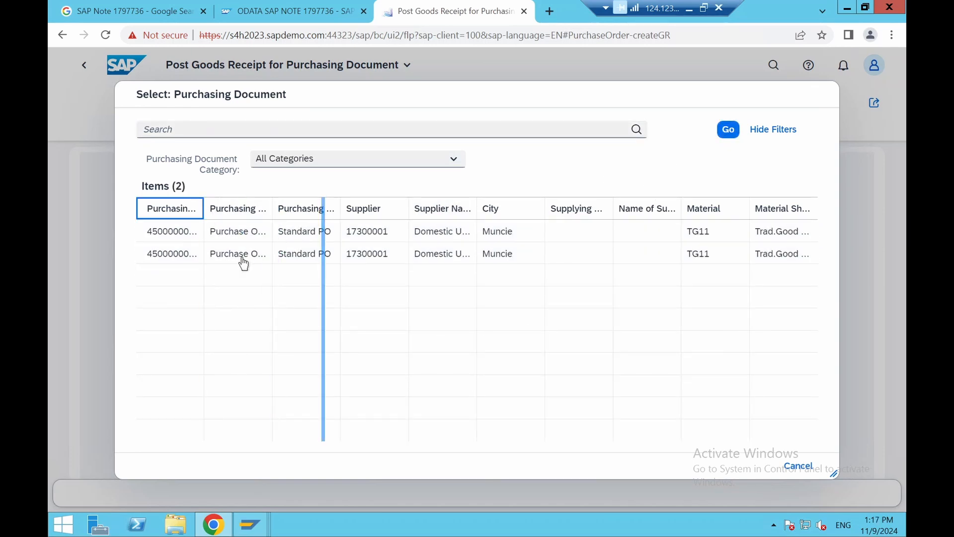
click(185, 260)
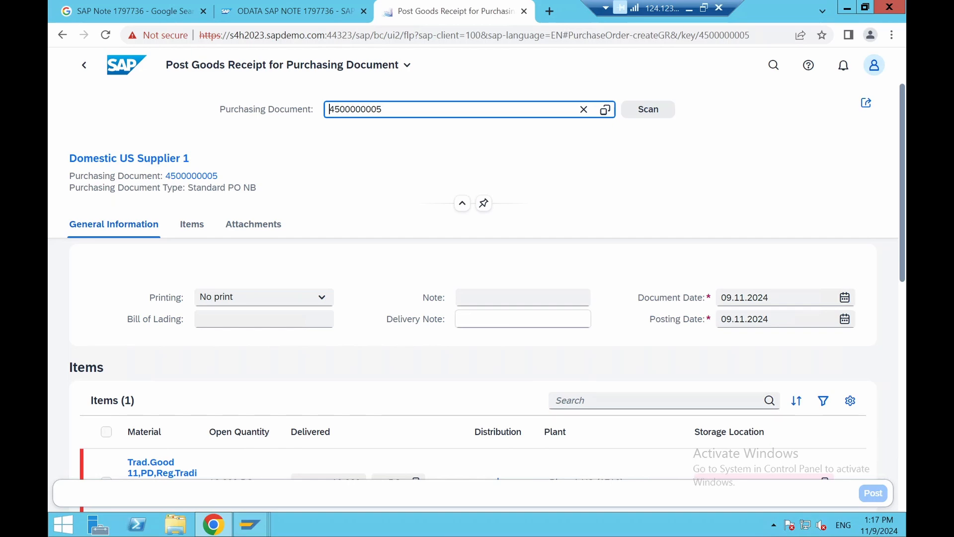
Set the storage location of the TG11 receipt item to Std. storage 1 (171A)
scroll(902, 217, down, 5)
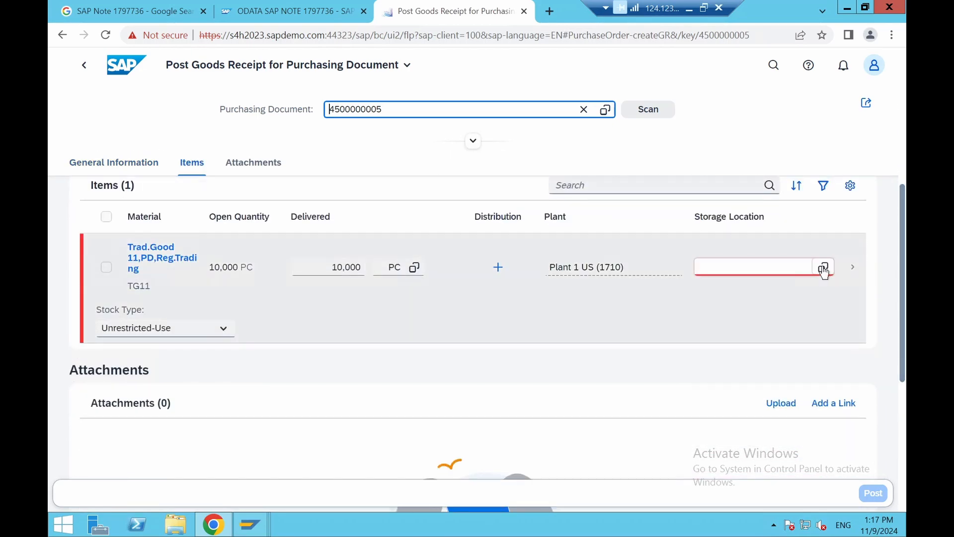
click(822, 268)
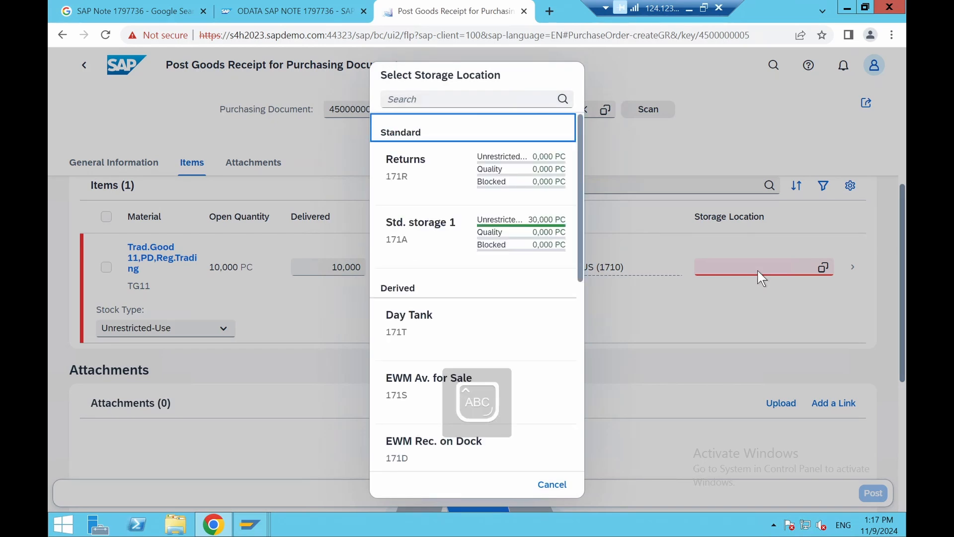
click(437, 238)
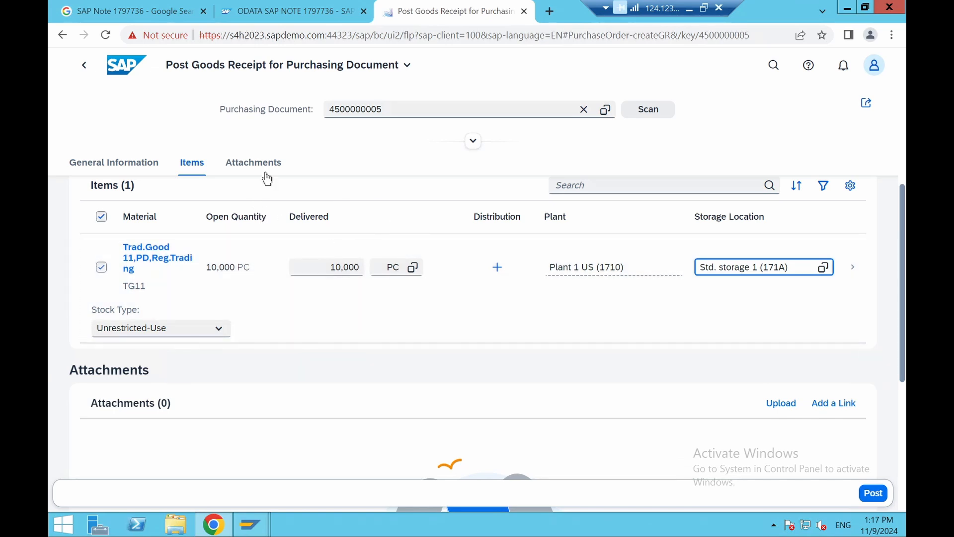
Check the goods receipt's header and item data, post it and close the success dialog
scroll(424, 362, down, 3)
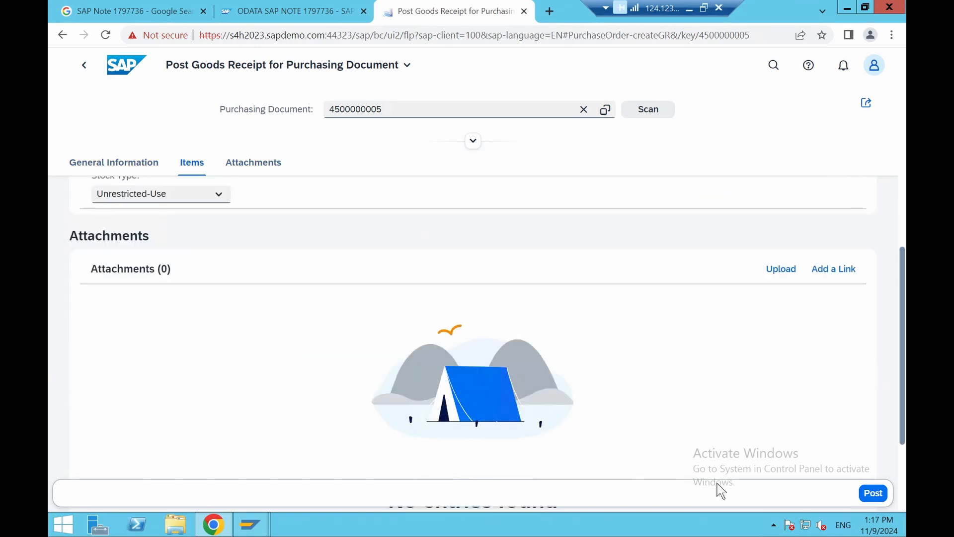
scroll(563, 371, up, 8)
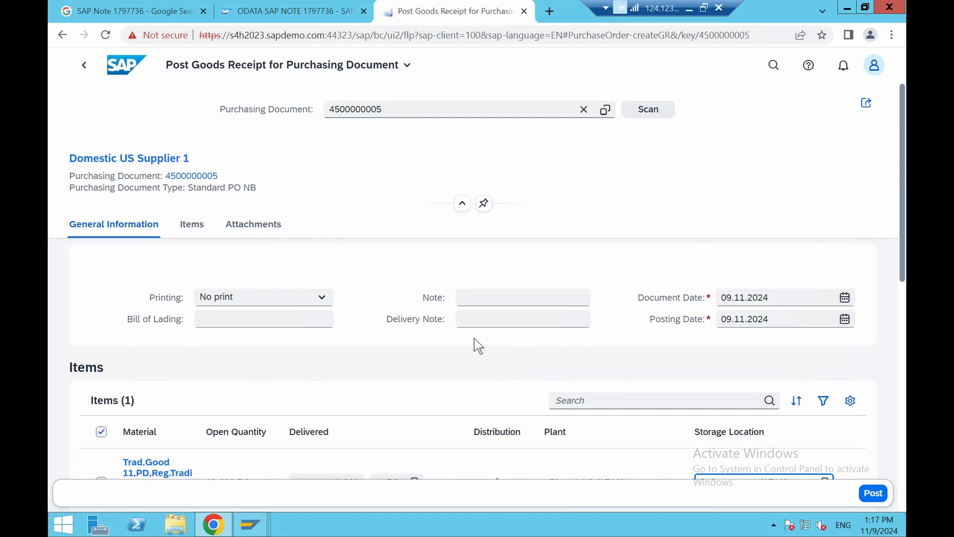
click(873, 493)
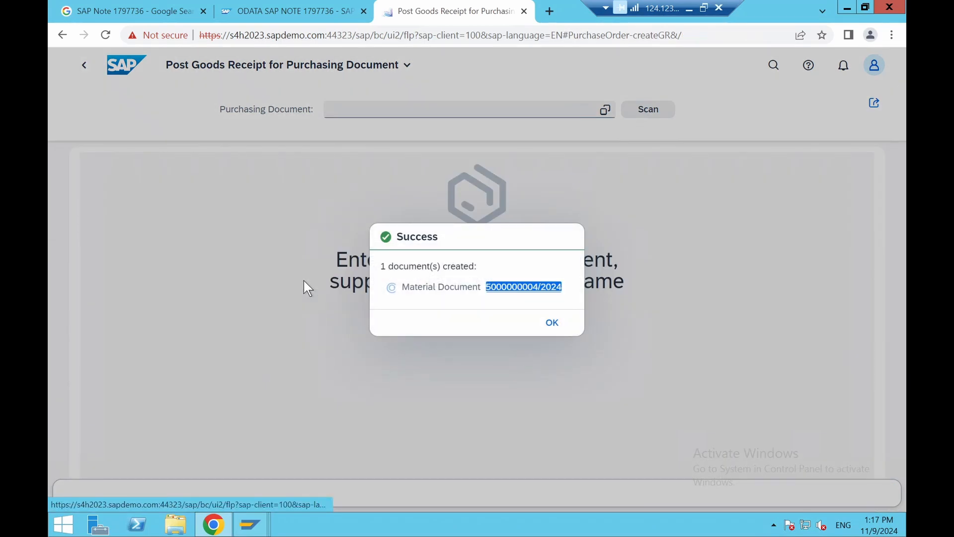
click(552, 323)
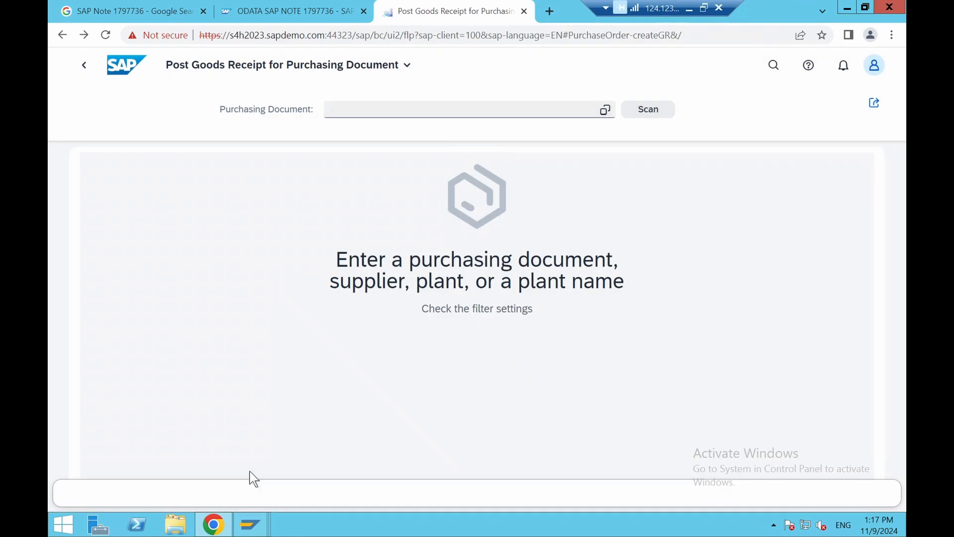
Return to the PTP page and open the advanced Create Supplier Invoice app for company code 1710
click(83, 66)
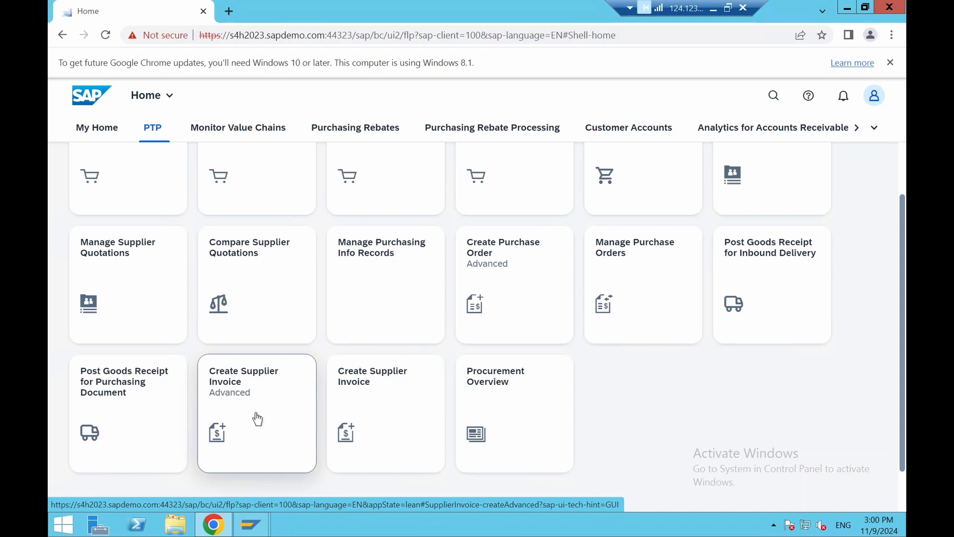
click(255, 408)
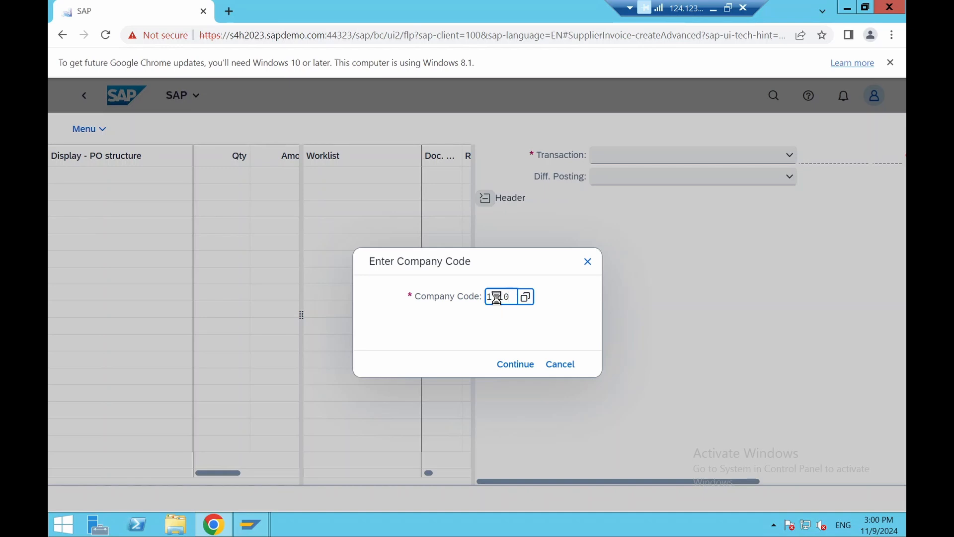
key(Return)
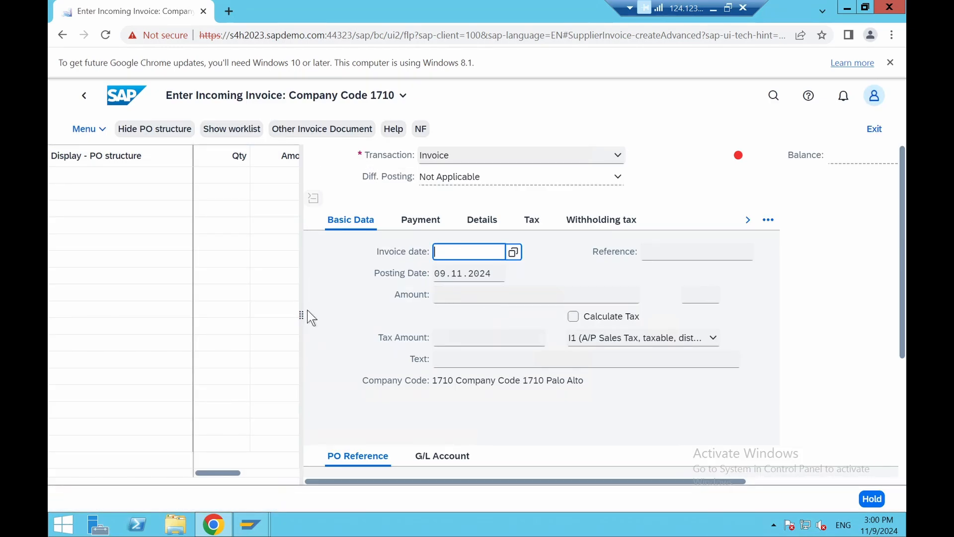
Narrow the PO structure pane, set the invoice date to 09.11.2024 and enter 45005 as the reference
drag(300, 312, 145, 315)
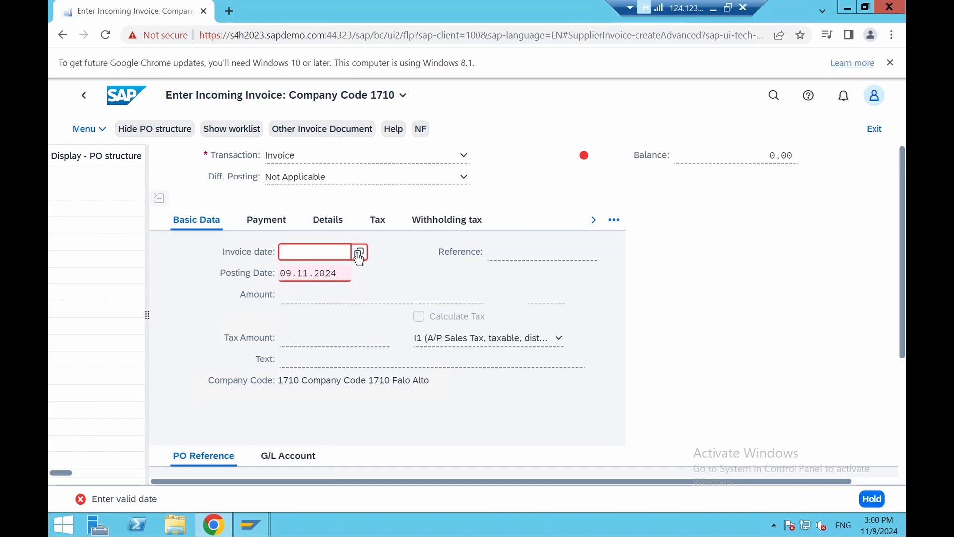
click(358, 252)
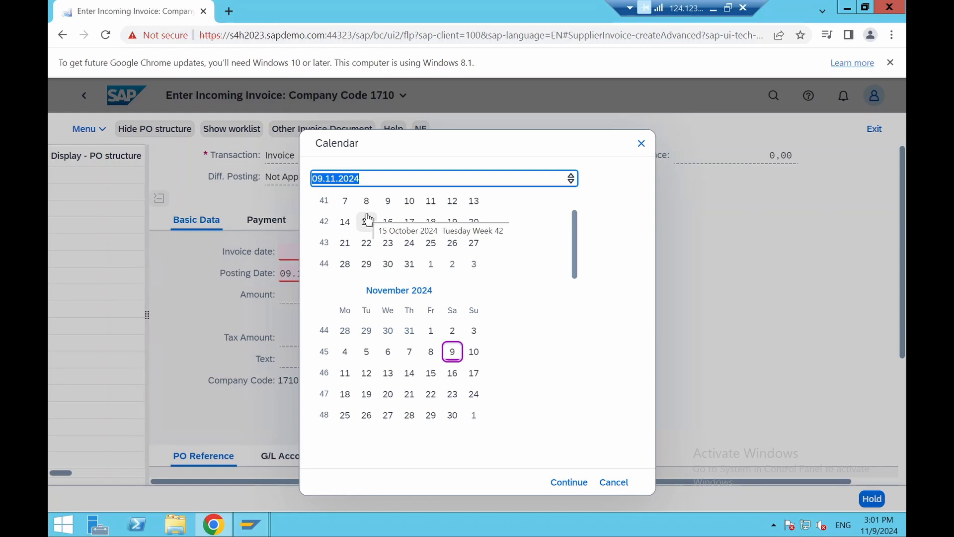
click(454, 356)
click(455, 353)
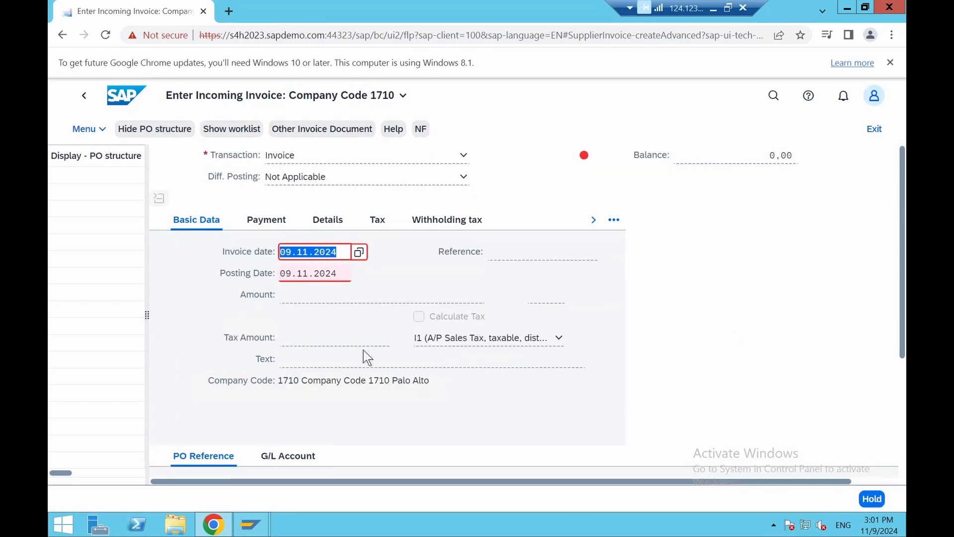
key(Return)
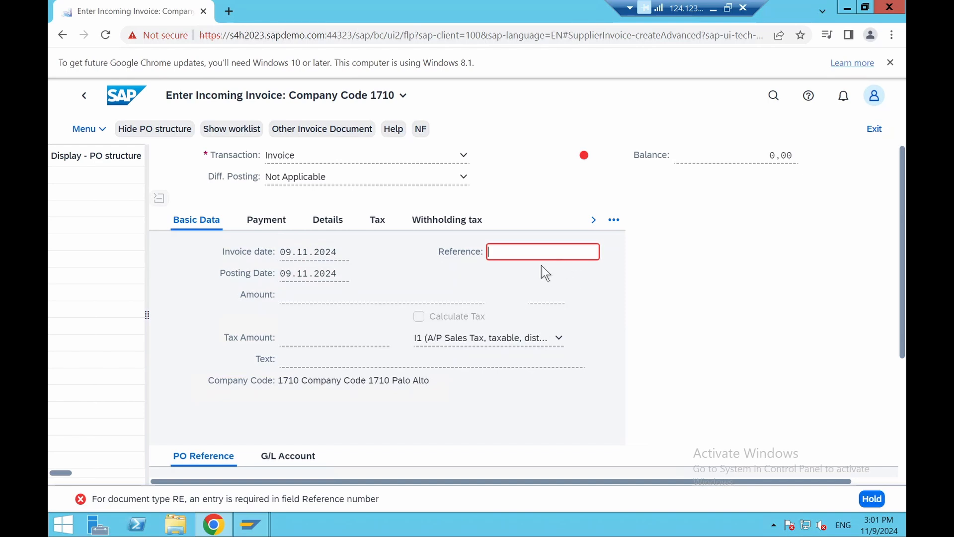
click(508, 251)
click(511, 267)
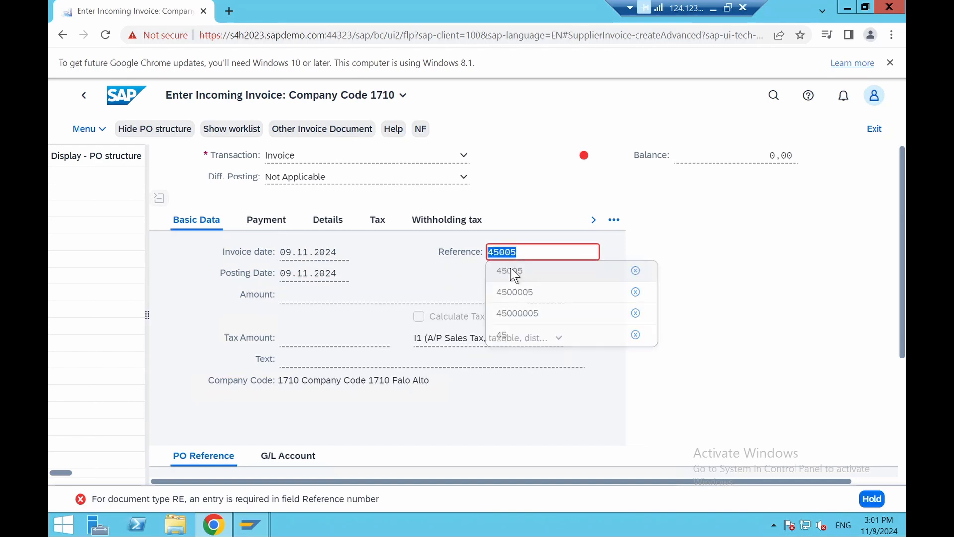
Open the purchase order search for the invoice and choose Domestic US Supplier 1 (SUPL1) as the invoicing party
key(Return)
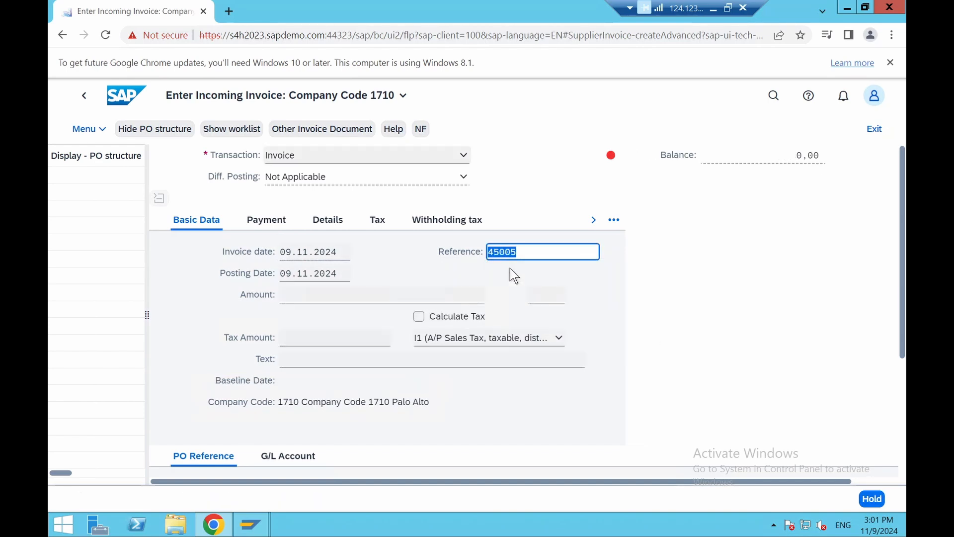
scroll(350, 364, down, 4)
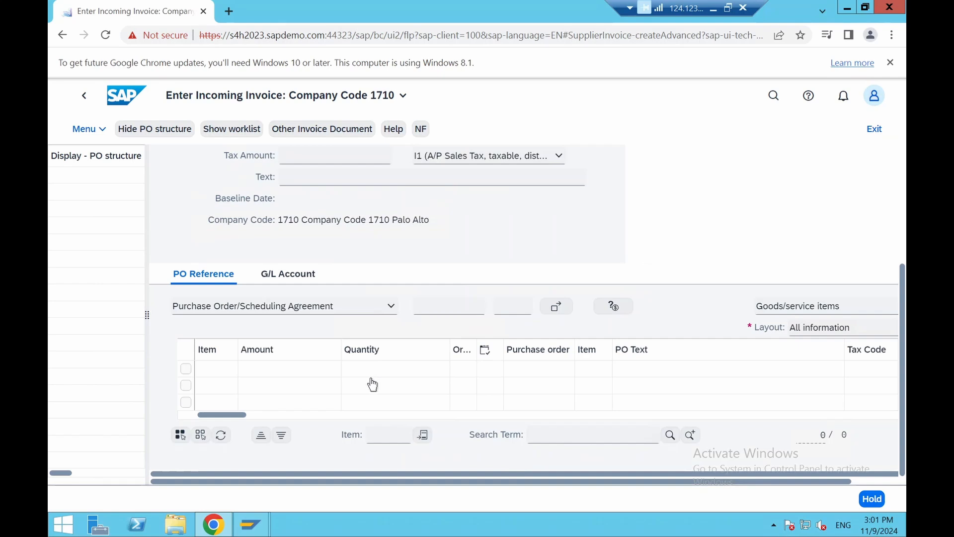
click(431, 307)
click(489, 306)
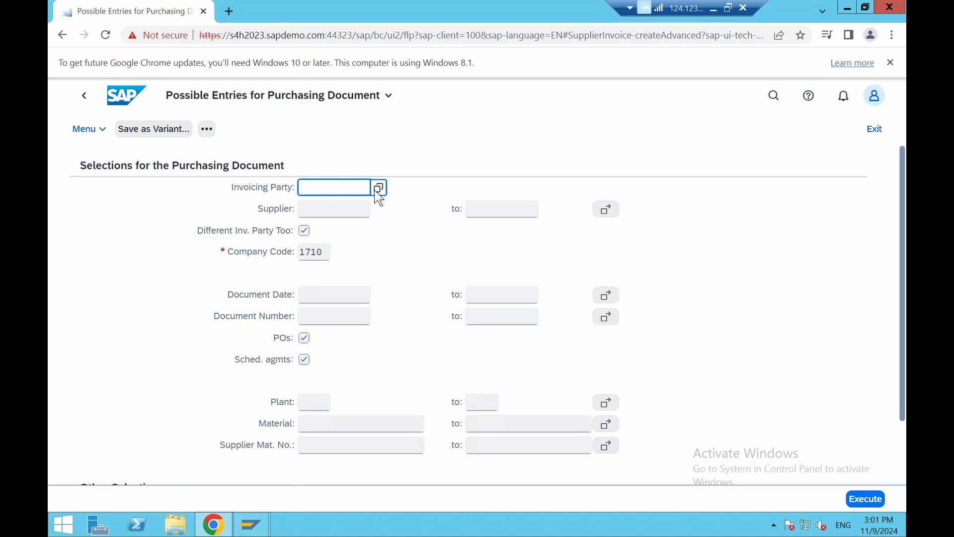
click(378, 188)
click(717, 211)
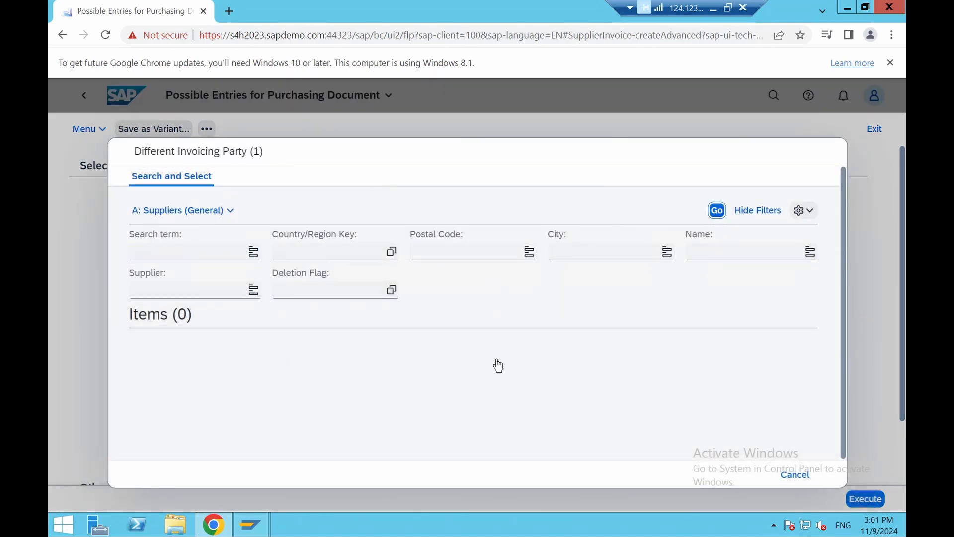
scroll(618, 392, down, 1)
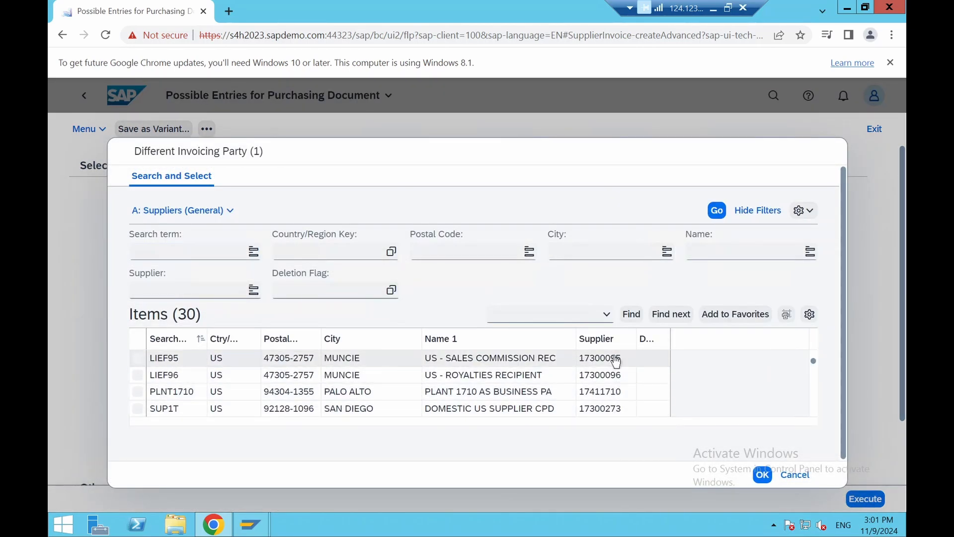
scroll(614, 403, down, 1)
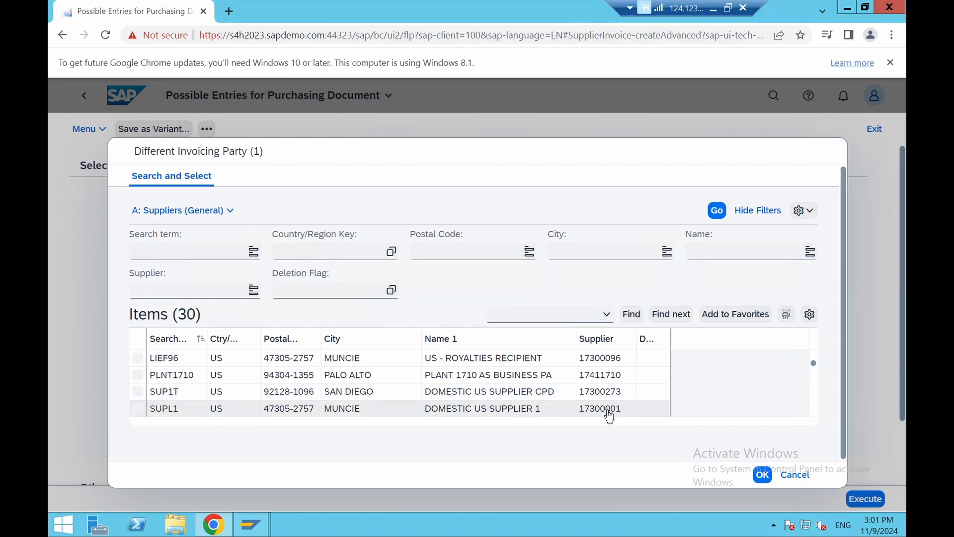
click(630, 408)
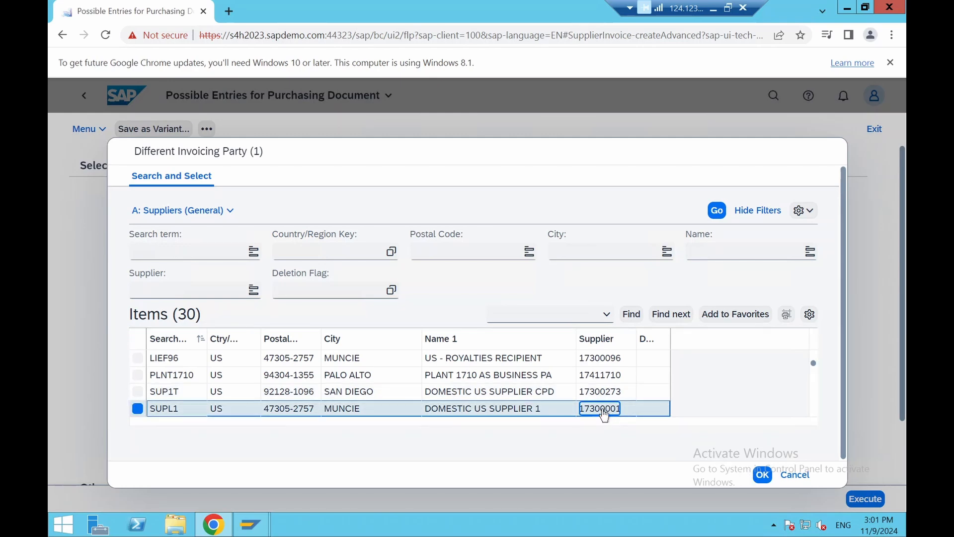
double_click(603, 408)
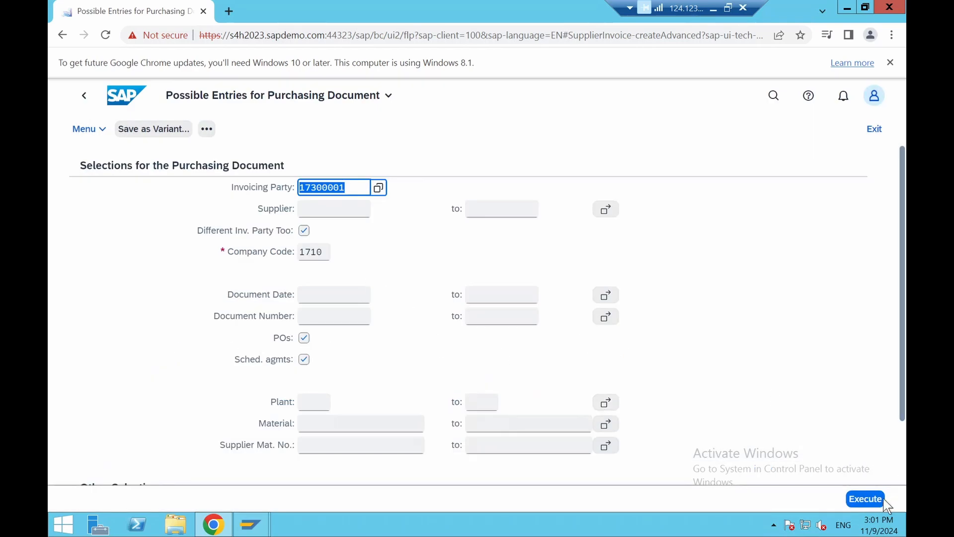
Run the search, select the purchase order dated 09.11.2024 and load its item into the invoice
click(884, 501)
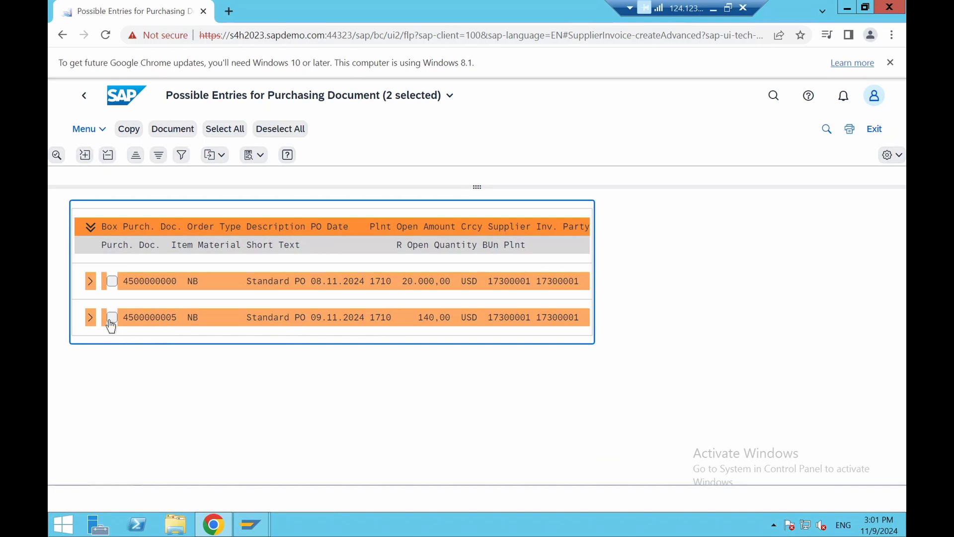
click(110, 320)
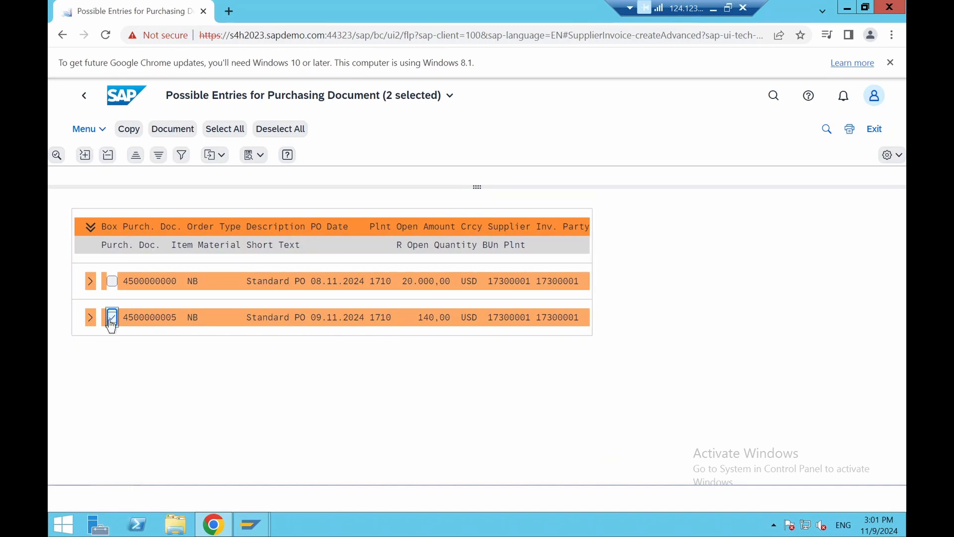
click(130, 131)
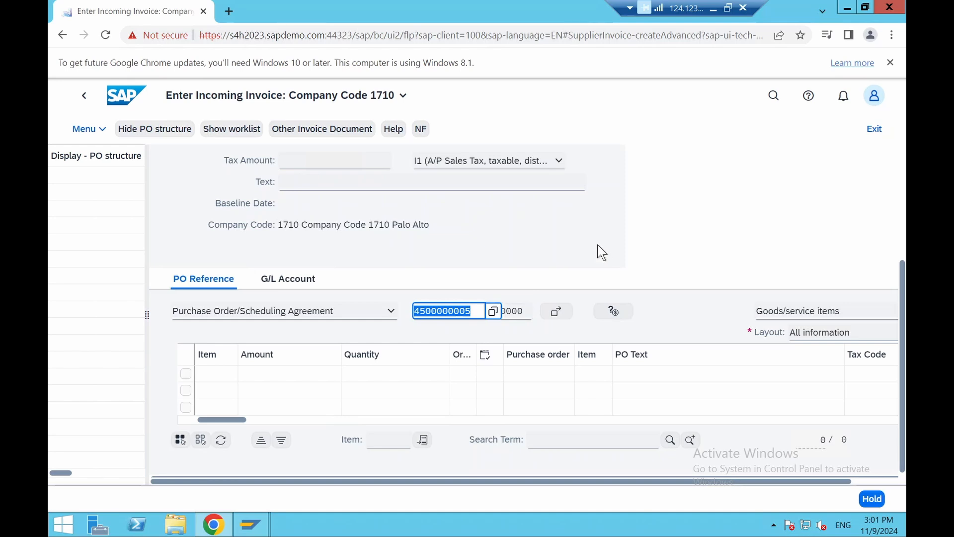
key(Return)
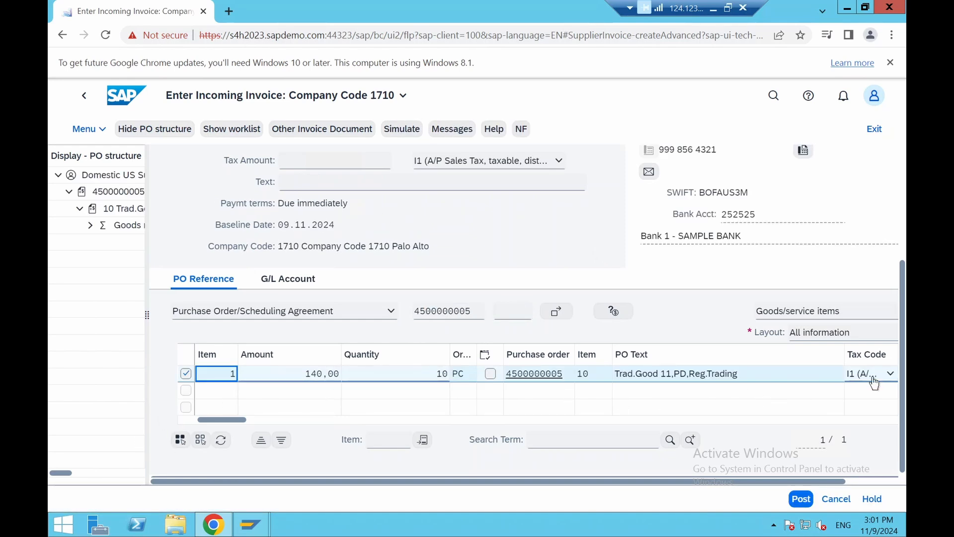
Turn on tax calculation, keeping the item's tax code I1, and set the invoice amount to 140 USD
click(889, 377)
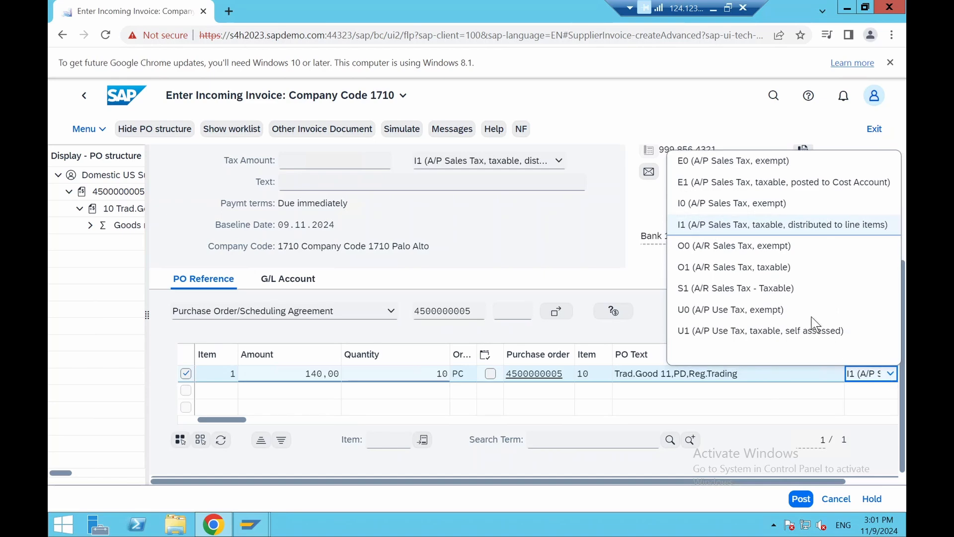
click(594, 105)
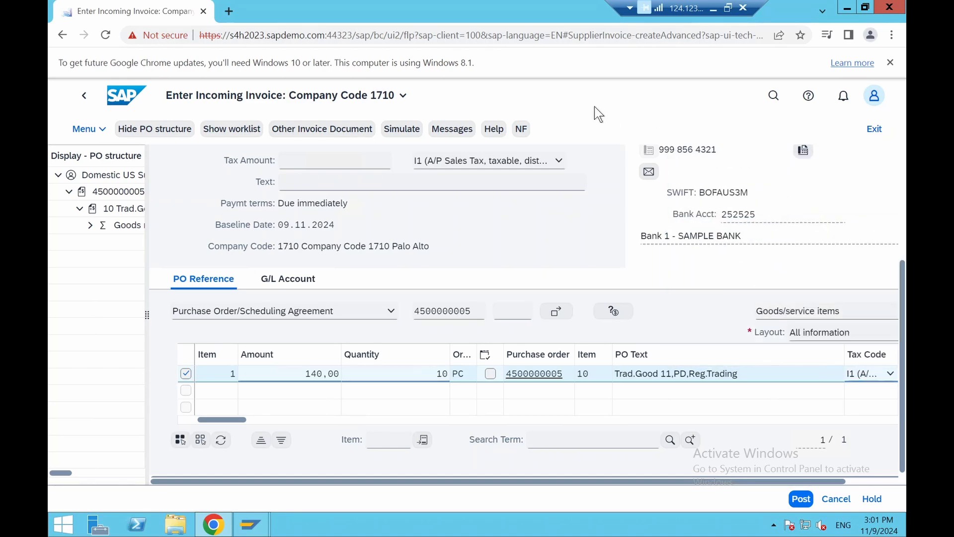
scroll(368, 225, up, 4)
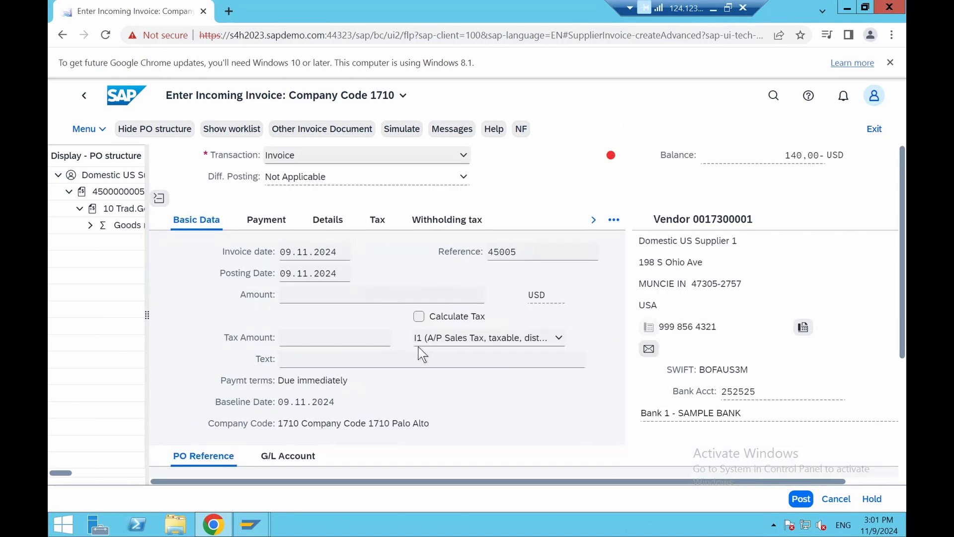
click(418, 318)
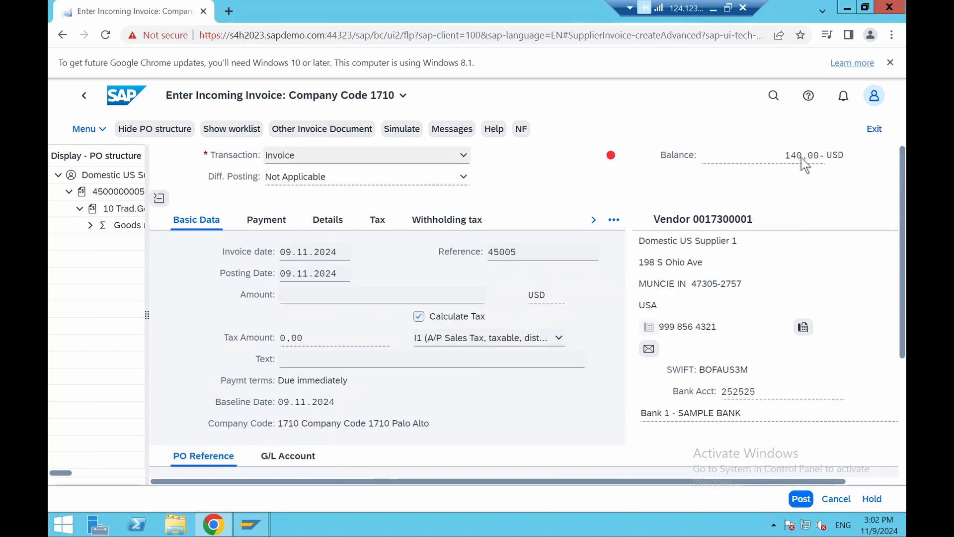
click(301, 289)
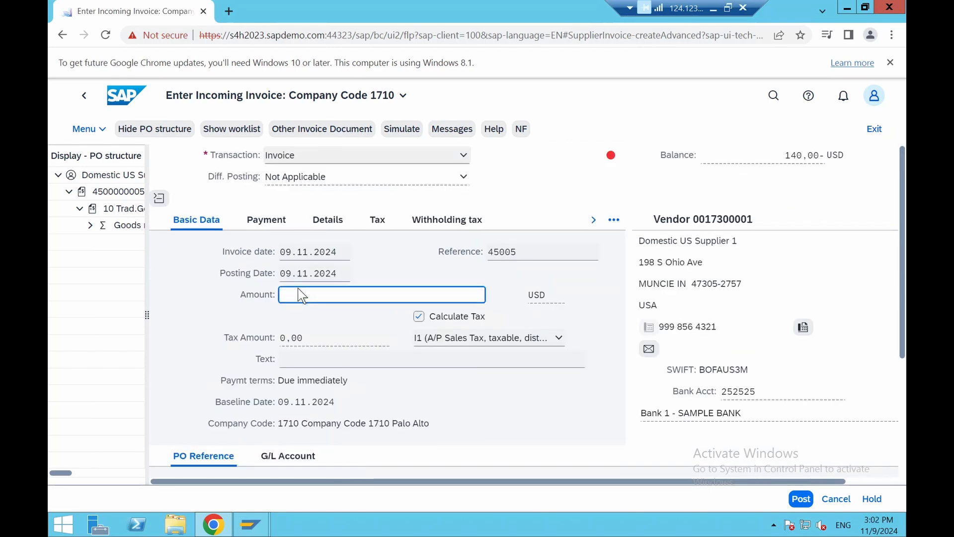
text(140)
key(Return)
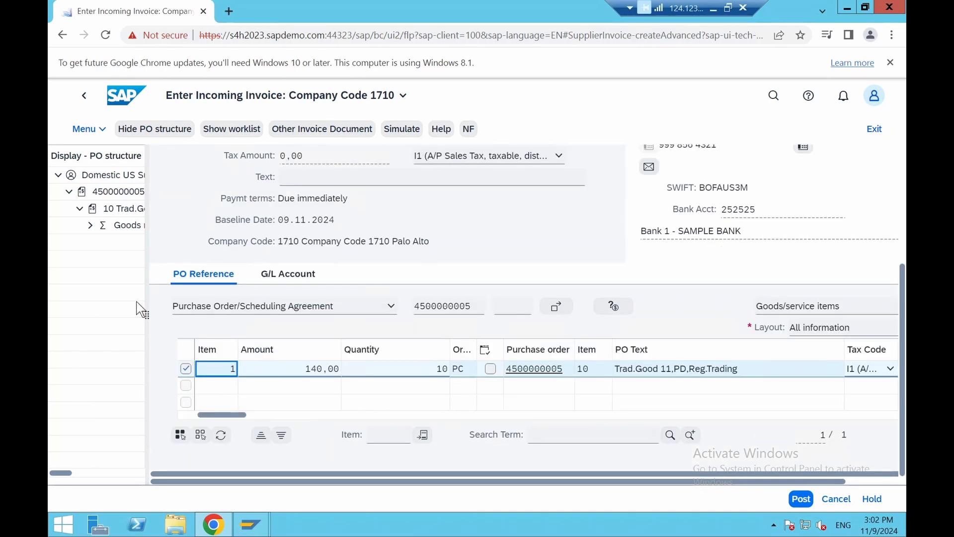
Hide the PO structure pane, then simulate the invoice document and post it from the simulation
click(143, 133)
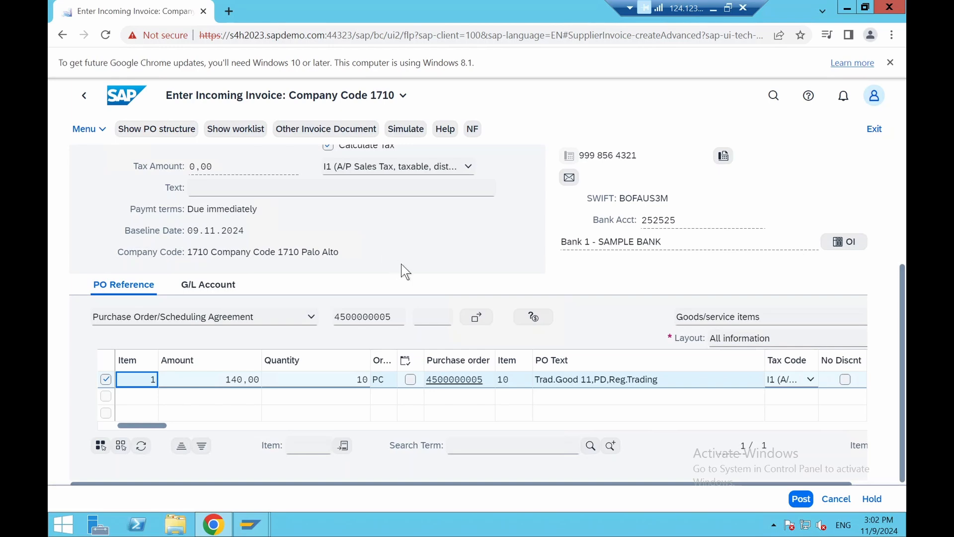
scroll(401, 266, up, 4)
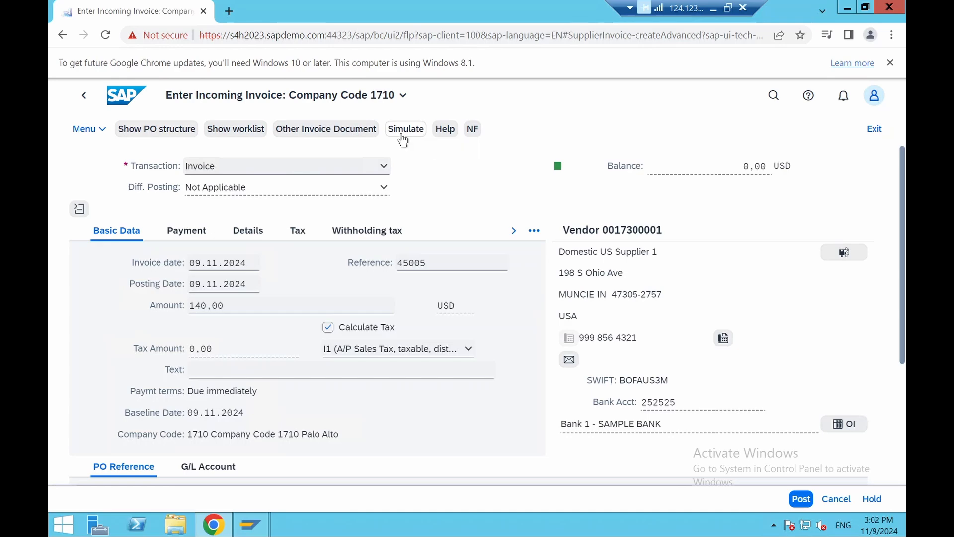
click(403, 139)
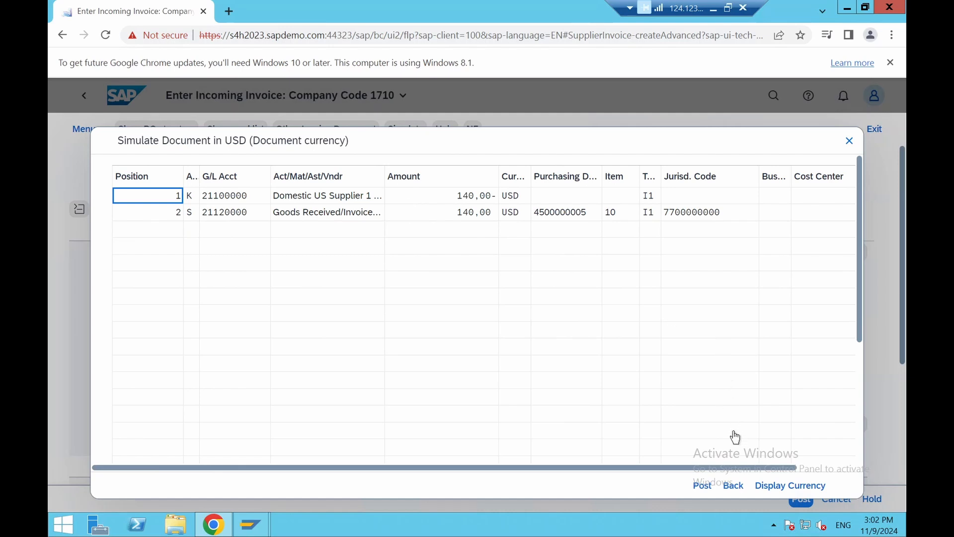
click(702, 487)
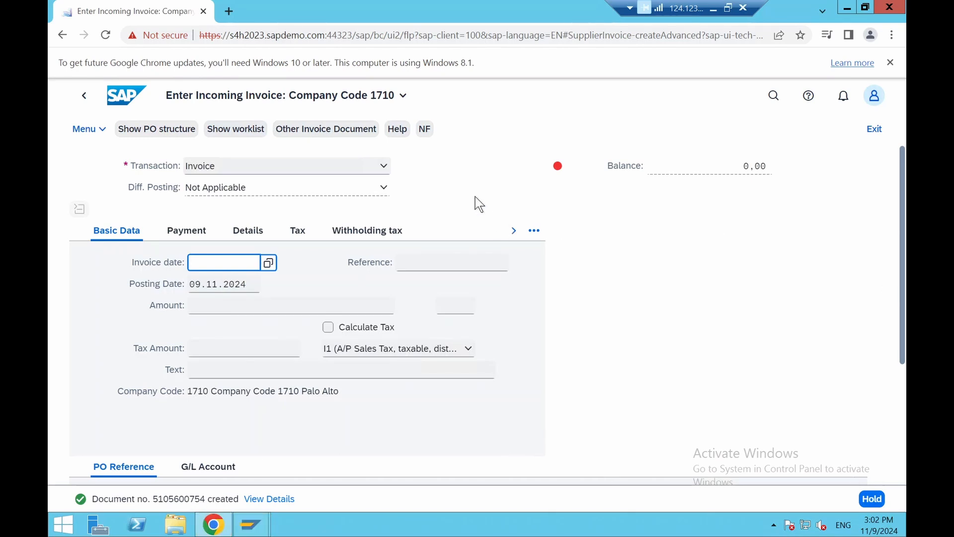
Return to the PTP page, list all orders in Manage Purchase Orders and open the order just invoiced
click(84, 95)
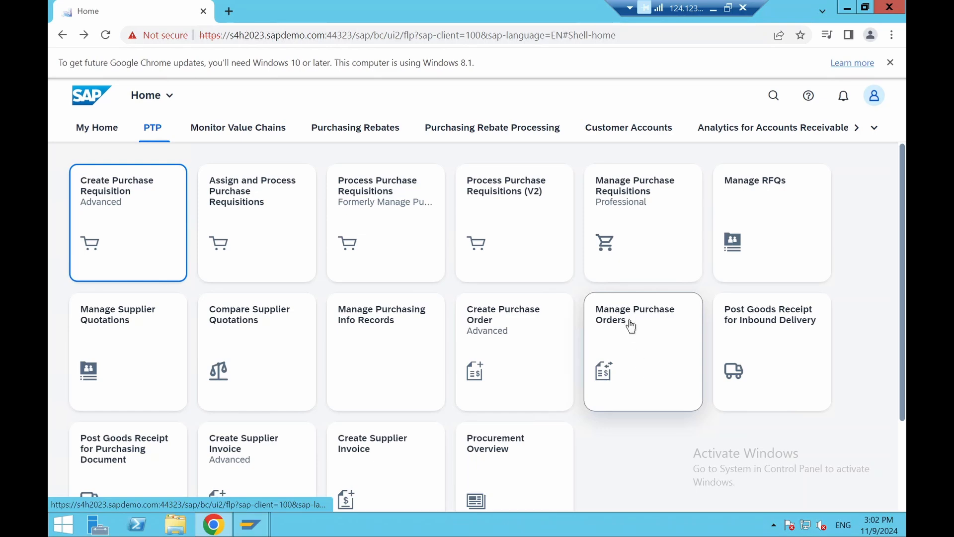
click(633, 344)
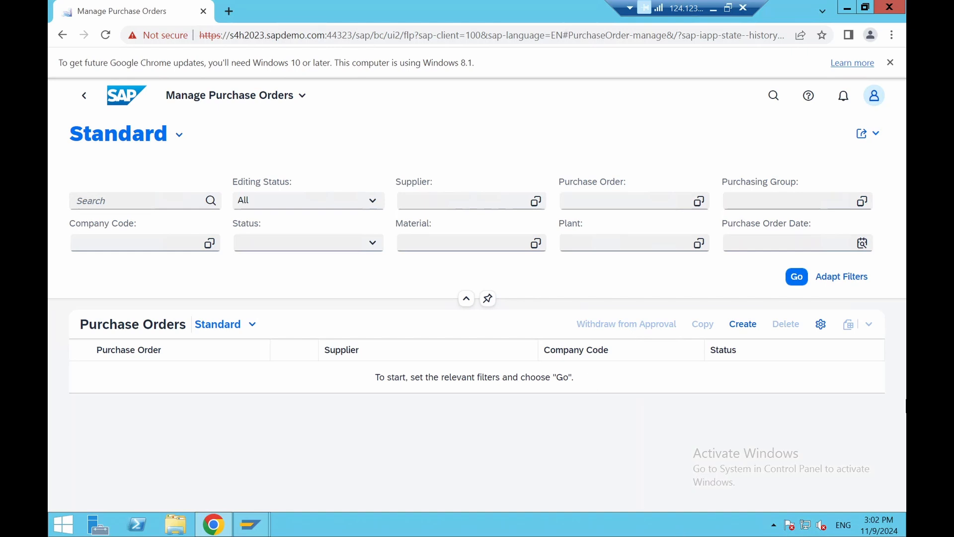
click(797, 280)
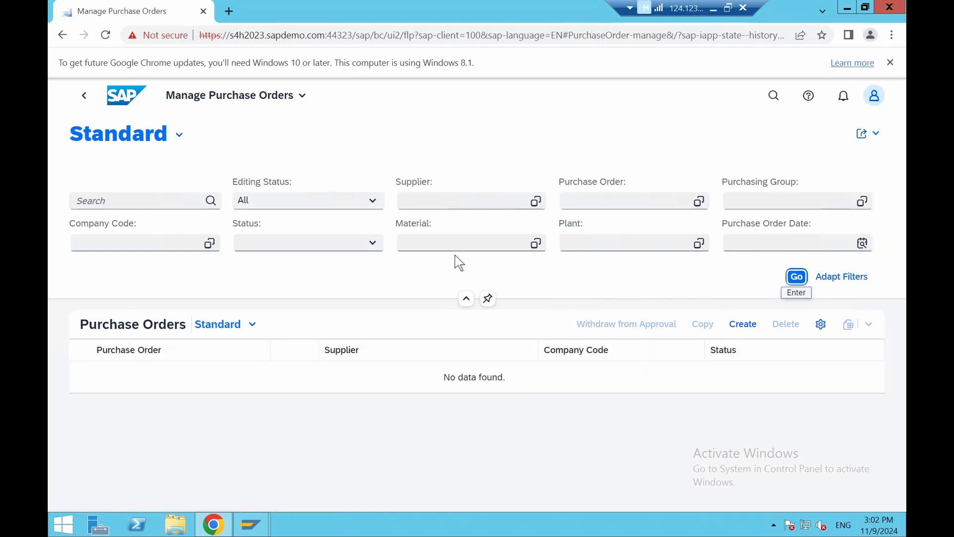
scroll(184, 412, down, 3)
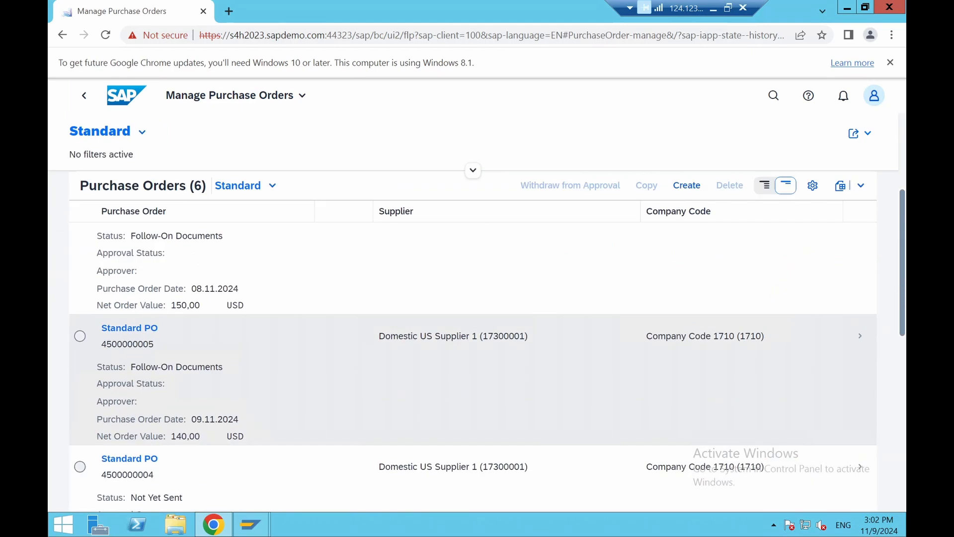
scroll(183, 438, down, 5)
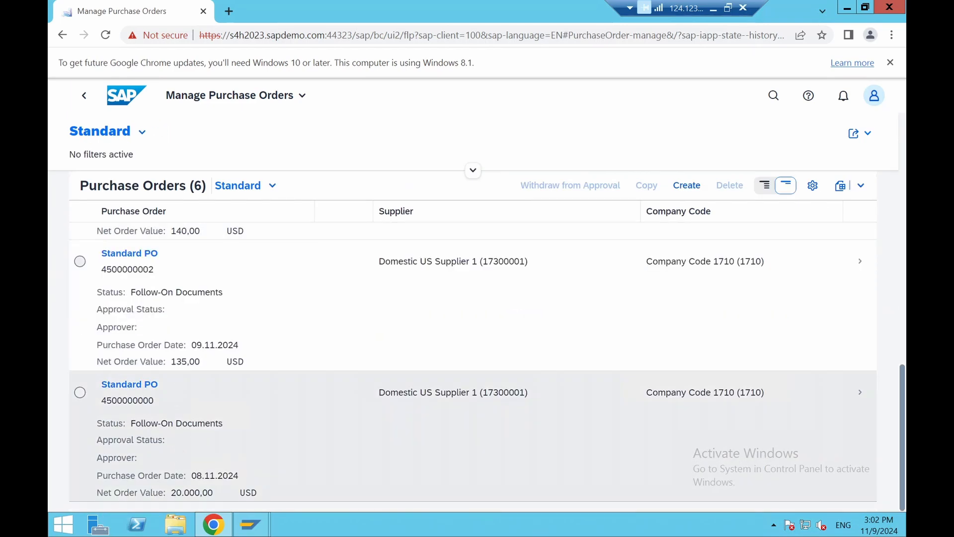
scroll(174, 363, up, 5)
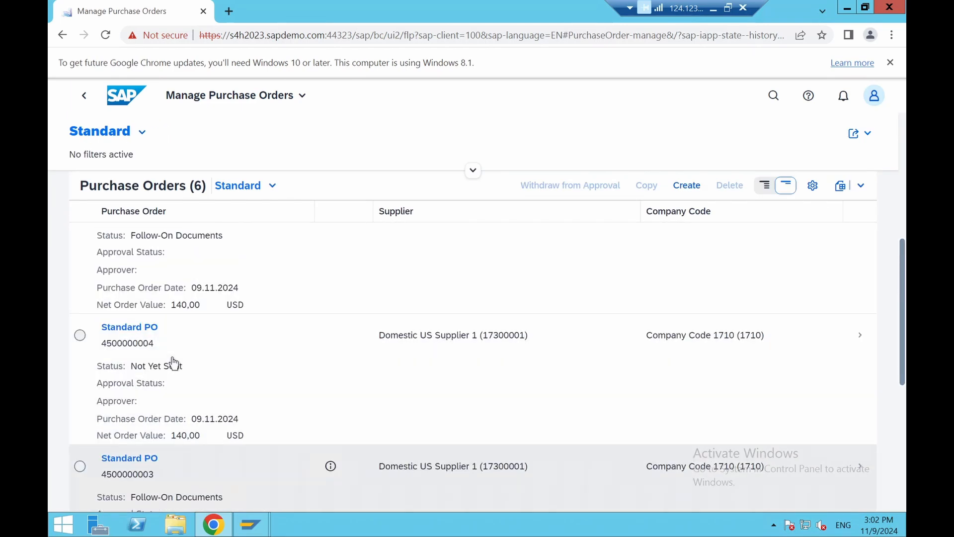
scroll(174, 364, up, 2)
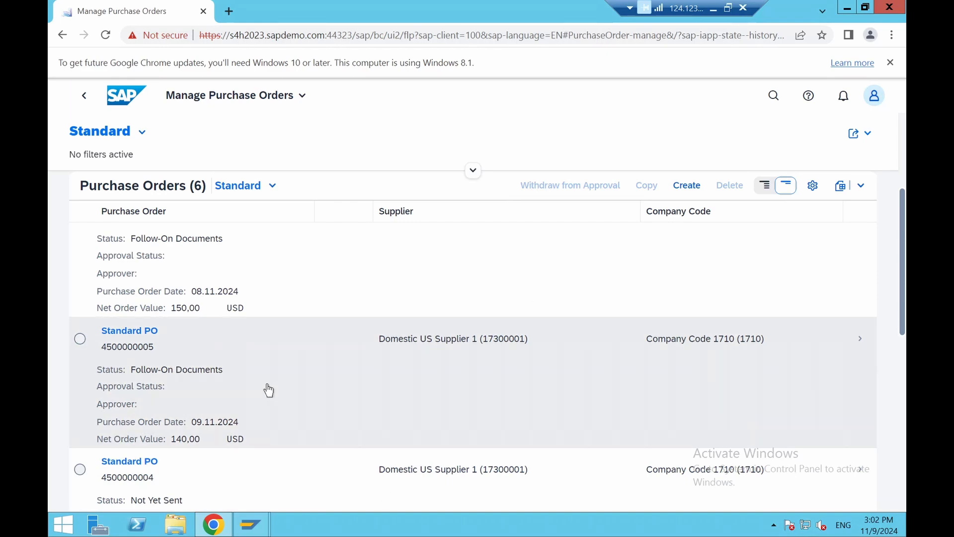
click(851, 343)
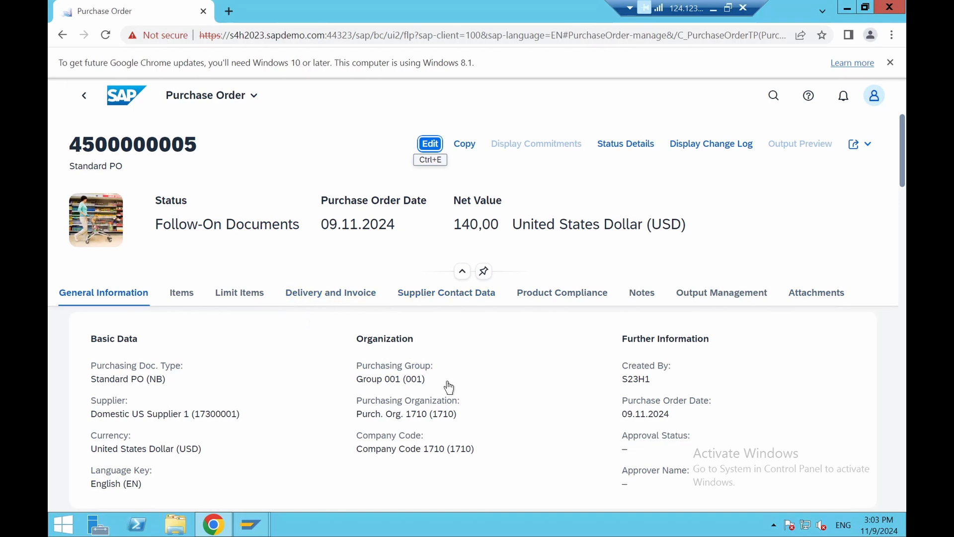
Open item 10 (TG11) of the purchase order and display its Process Flow section
scroll(436, 400, down, 4)
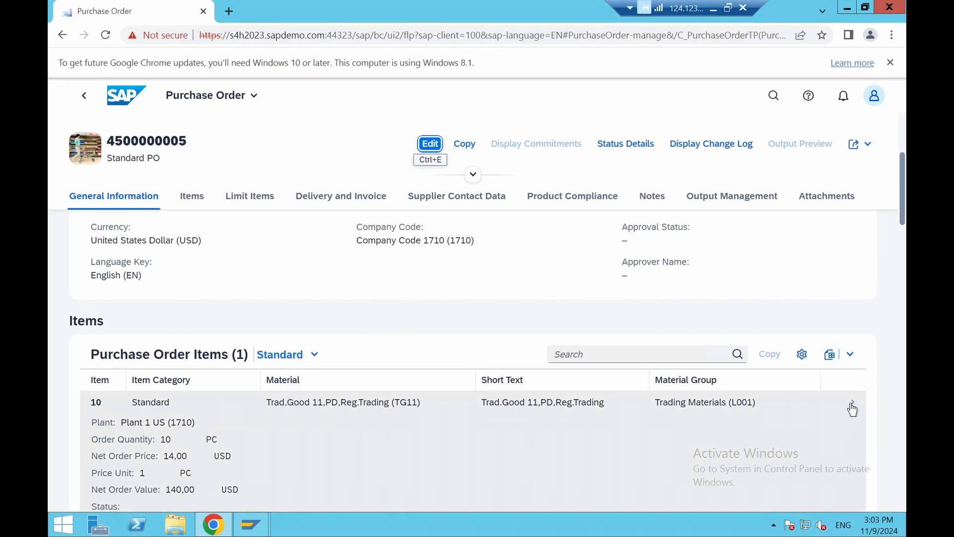
click(852, 406)
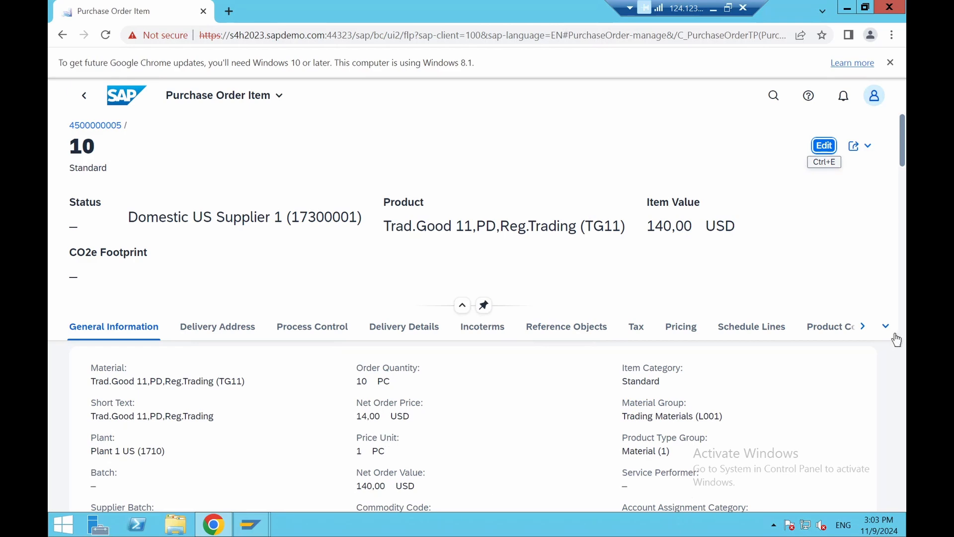
click(887, 328)
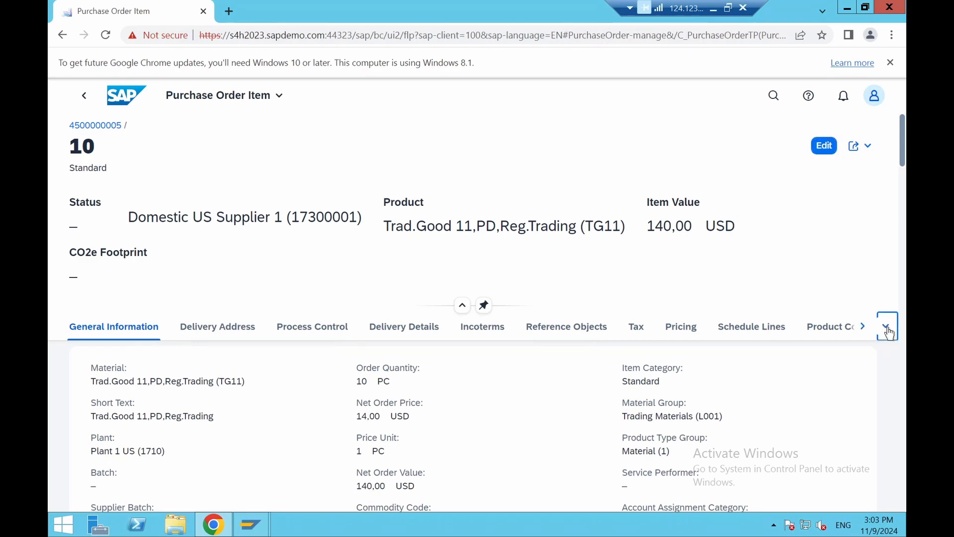
scroll(790, 293, down, 3)
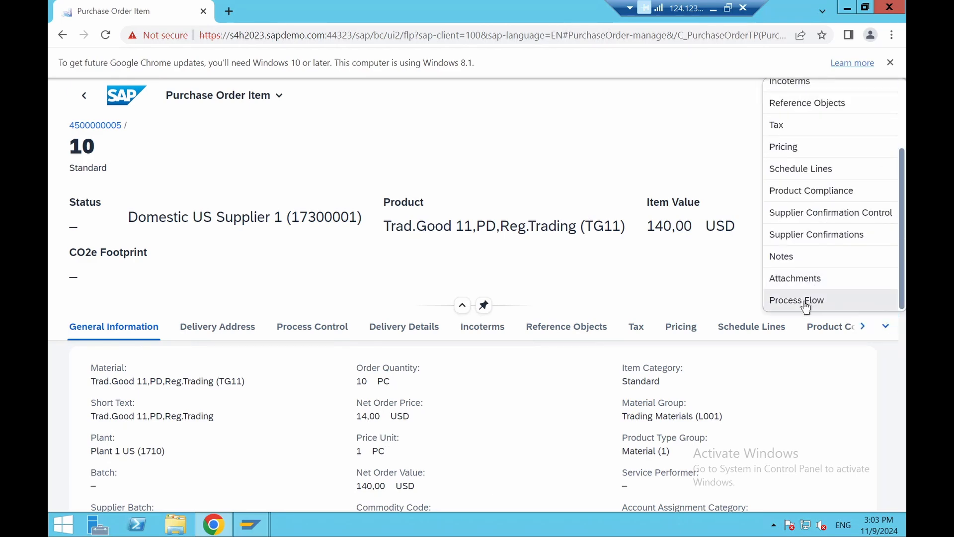
click(804, 301)
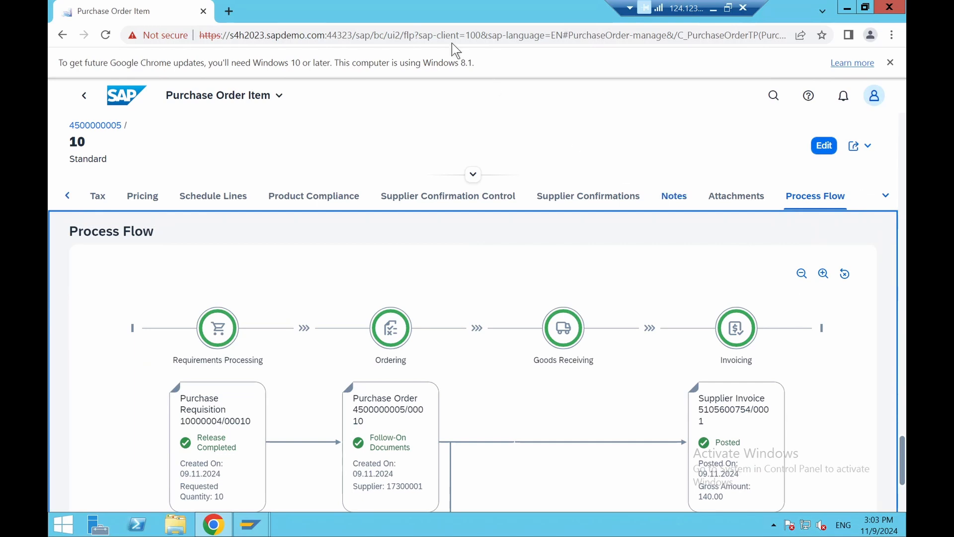
From the order item's process flow, open the linked purchase requisition in Process Purchase Requisitions, list it and display its details
scroll(407, 275, down, 3)
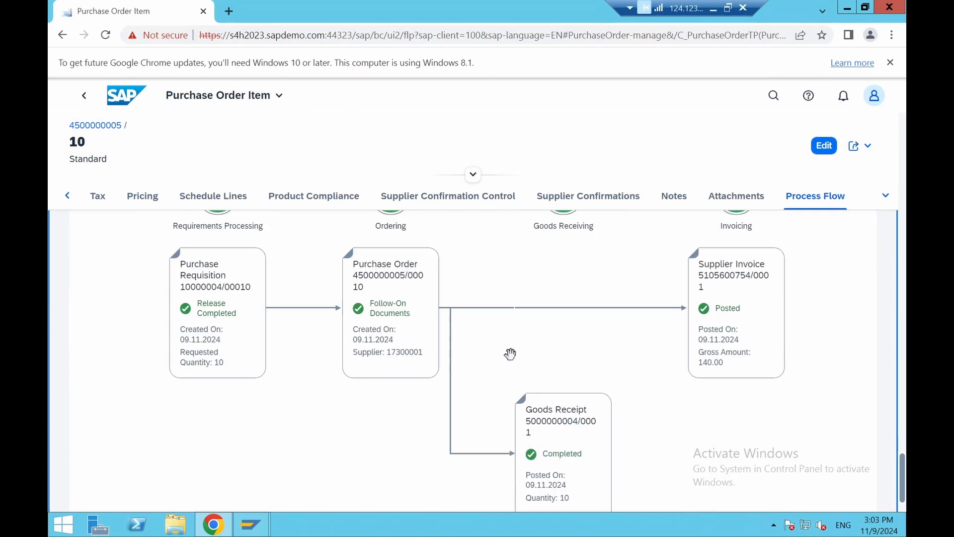
scroll(822, 353, down, 1)
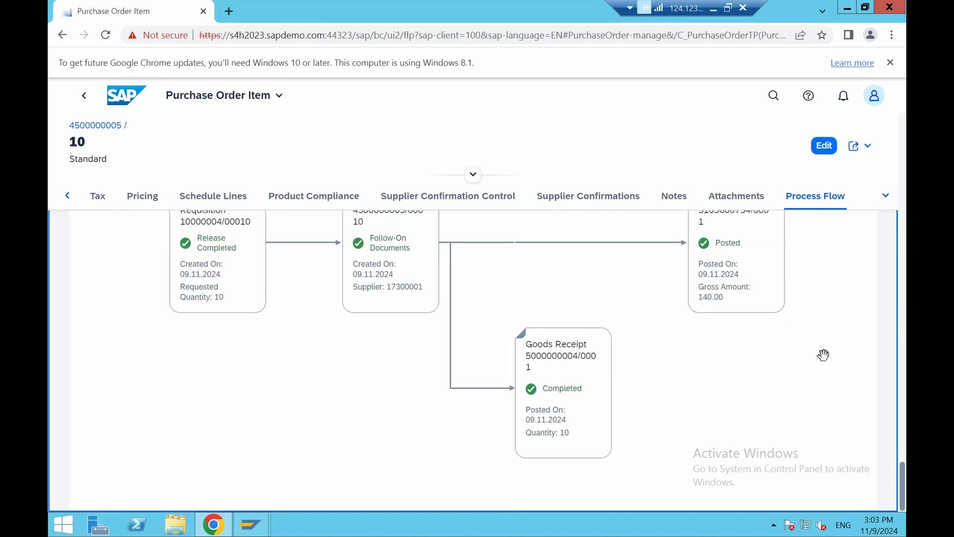
scroll(619, 358, up, 2)
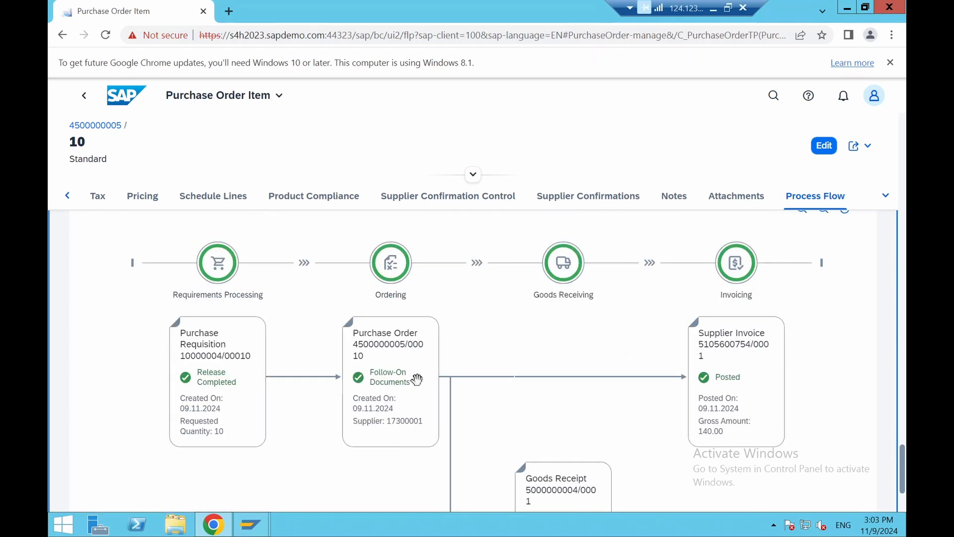
click(217, 366)
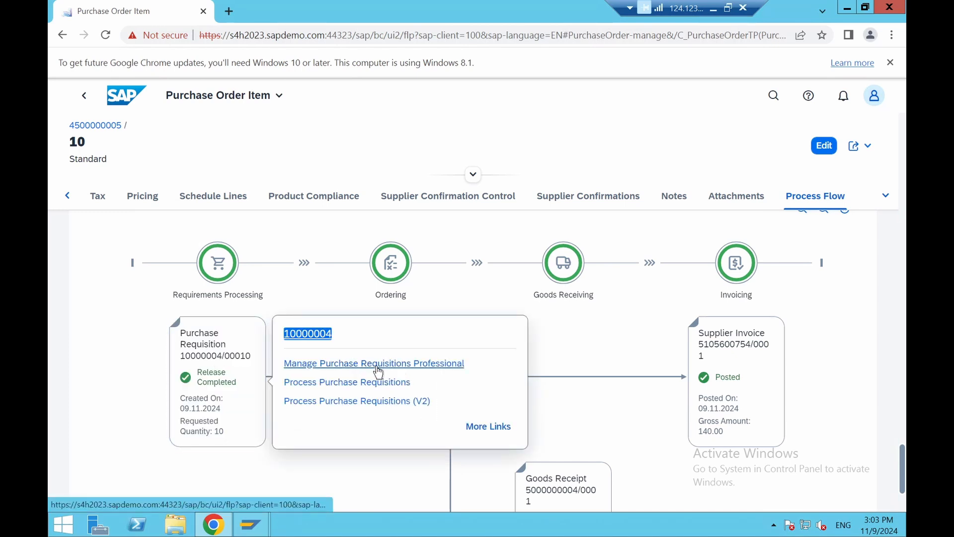
click(348, 383)
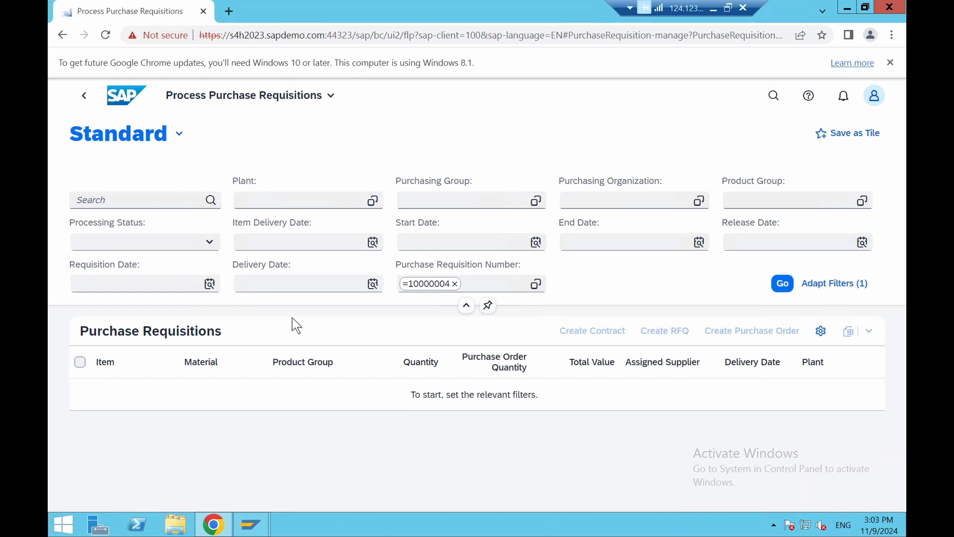
click(783, 283)
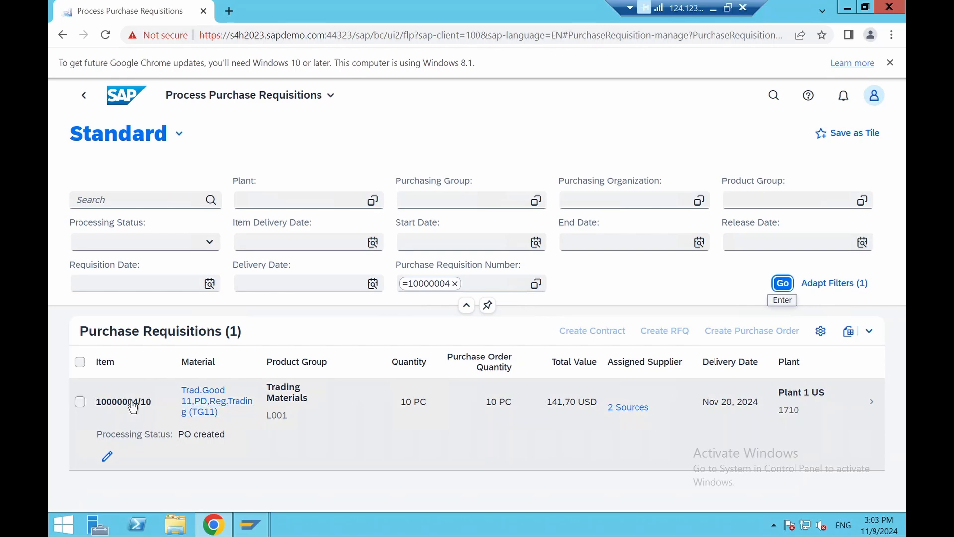
click(132, 406)
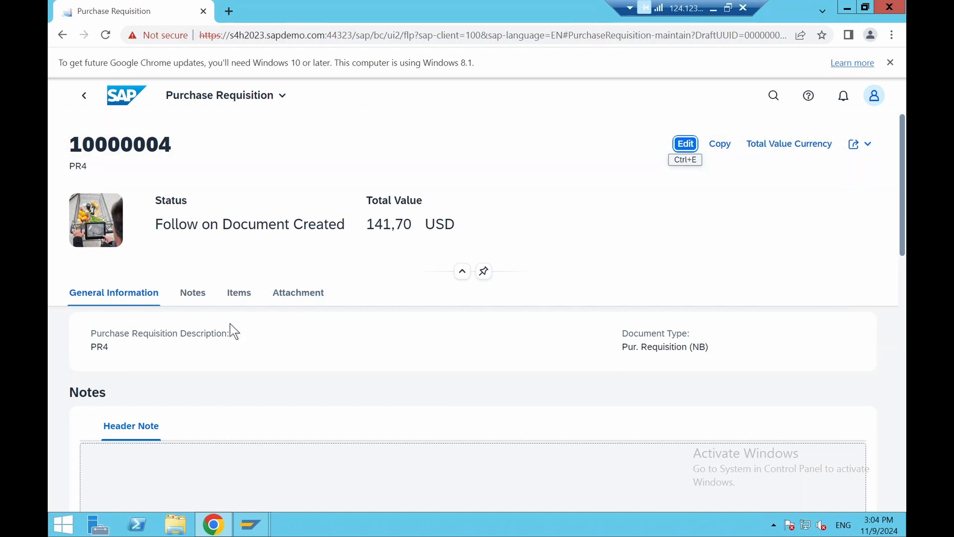
Open item 10 (TG11) of the purchase requisition and display its Process Flow section
scroll(233, 332, down, 6)
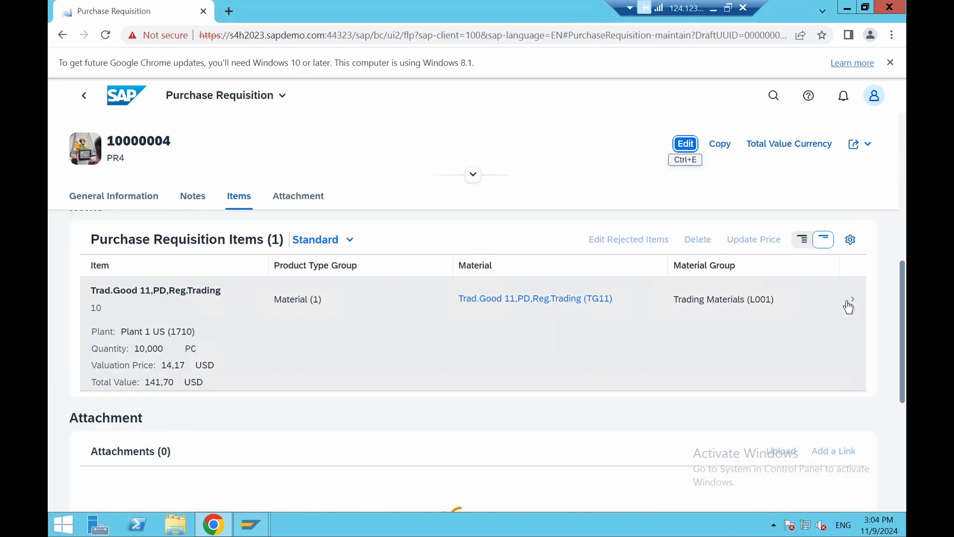
click(848, 306)
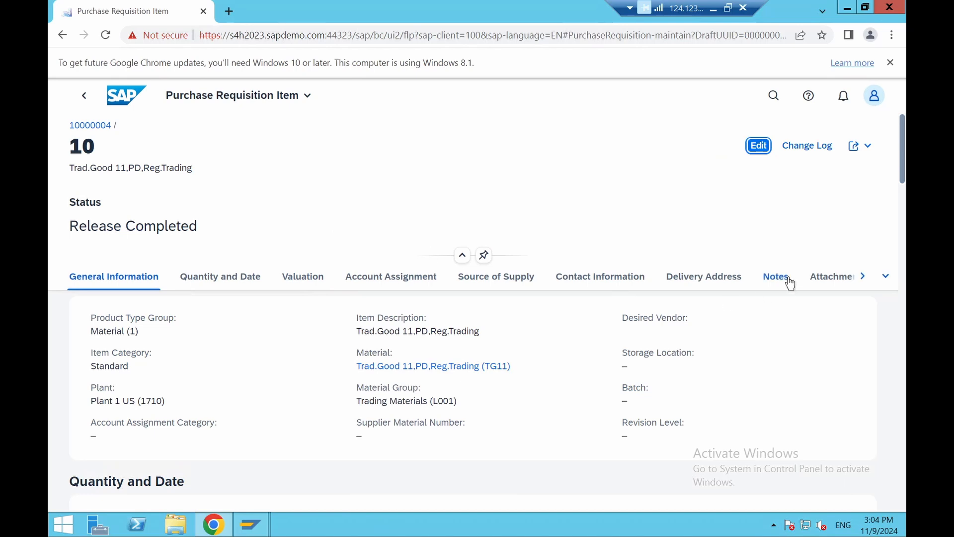
click(885, 284)
click(889, 285)
scroll(849, 397, down, 1)
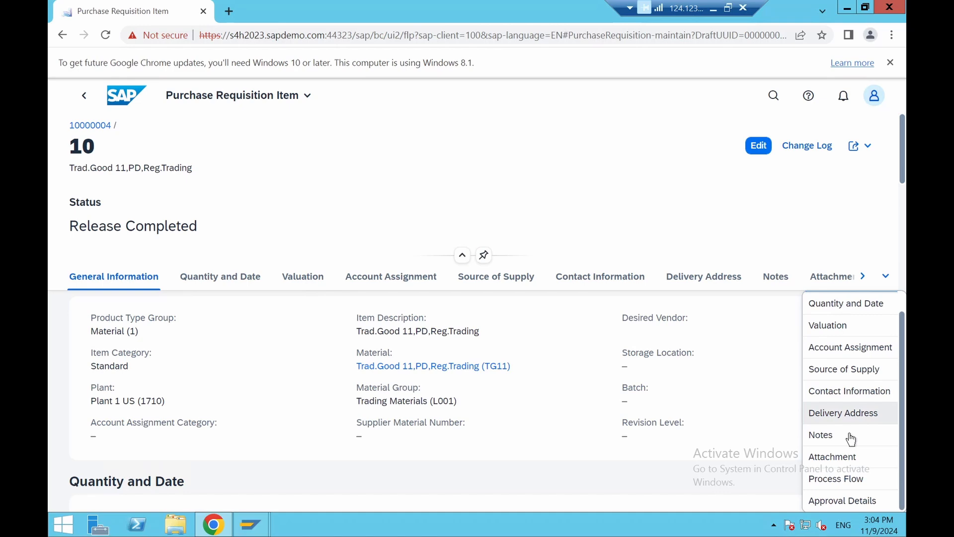
click(840, 479)
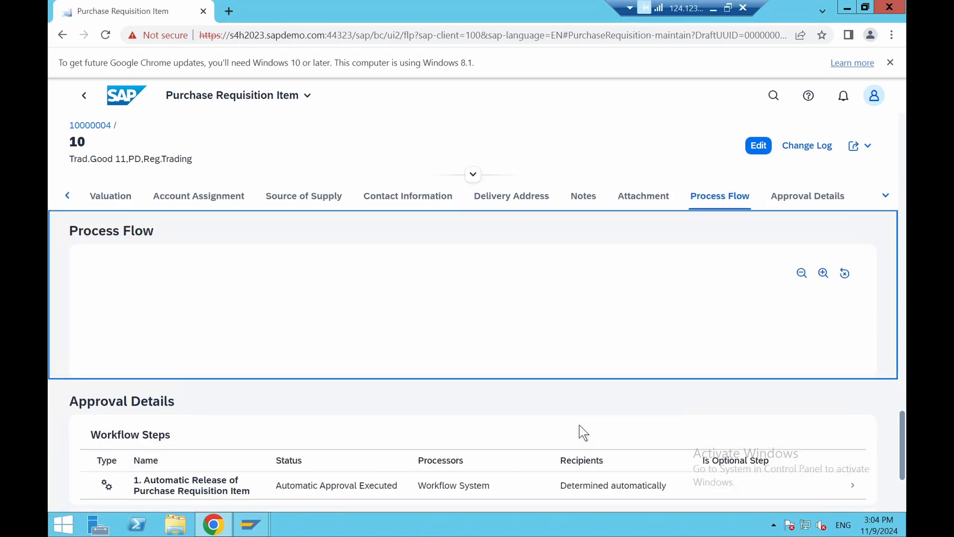
Examine the requisition item's process flow from requisitioning and sourcing through ordering and goods receipt to the supplier invoice
scroll(470, 355, down, 4)
scroll(470, 357, up, 3)
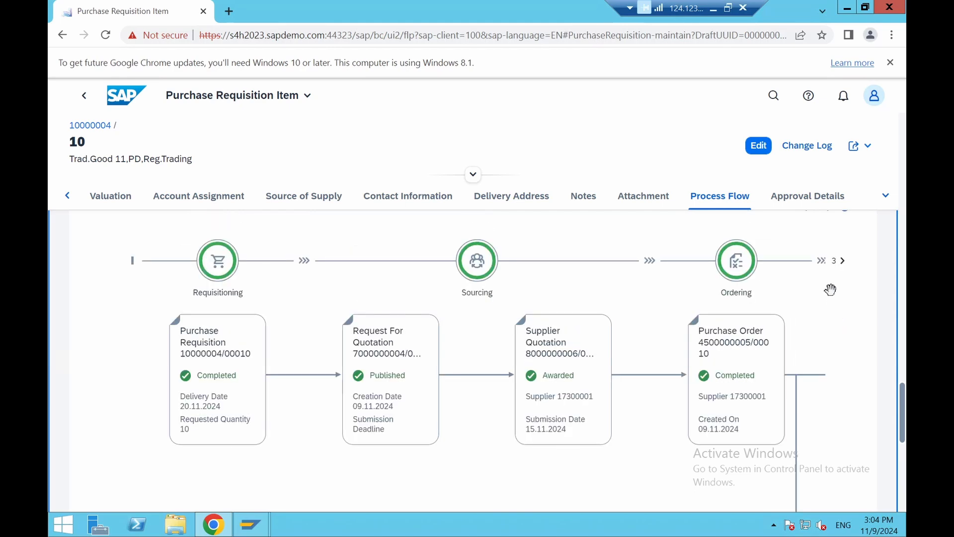
click(844, 261)
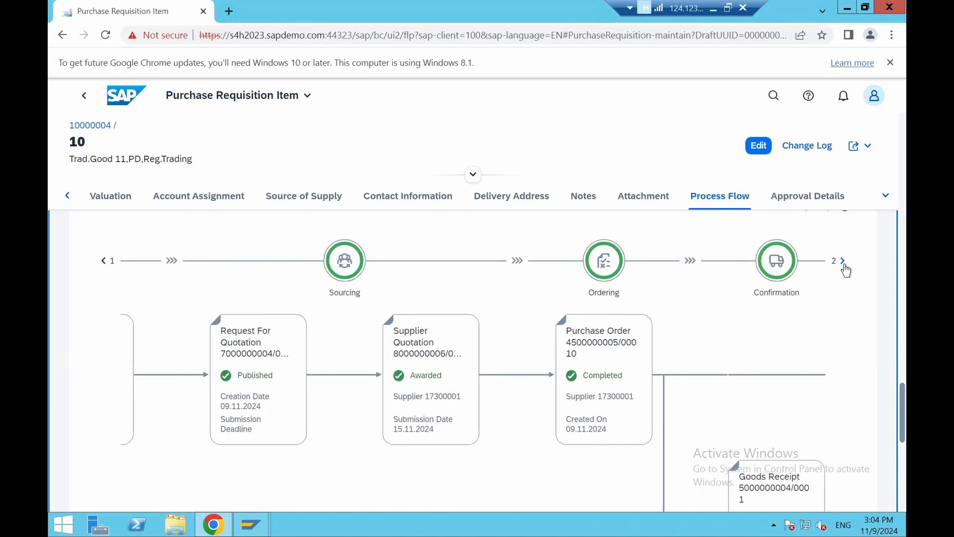
click(843, 261)
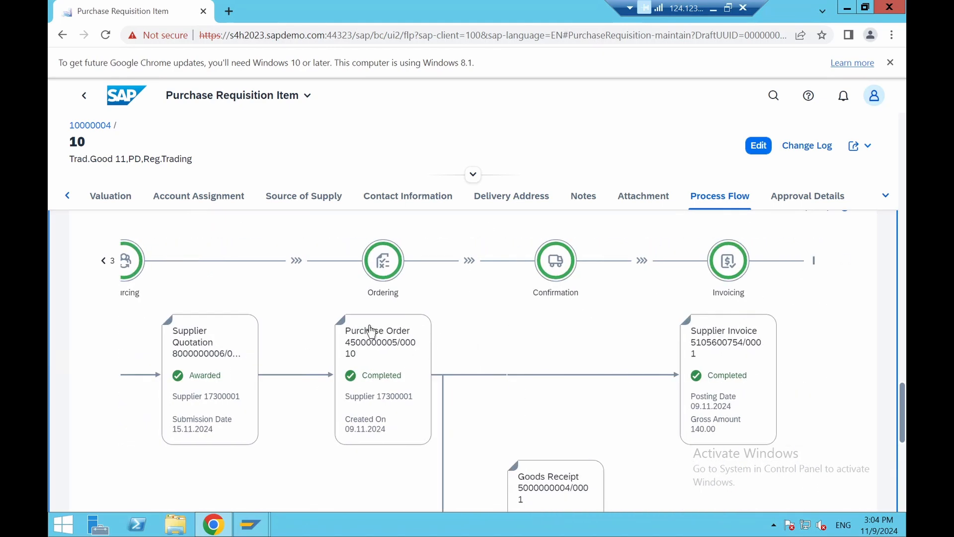
scroll(549, 346, down, 1)
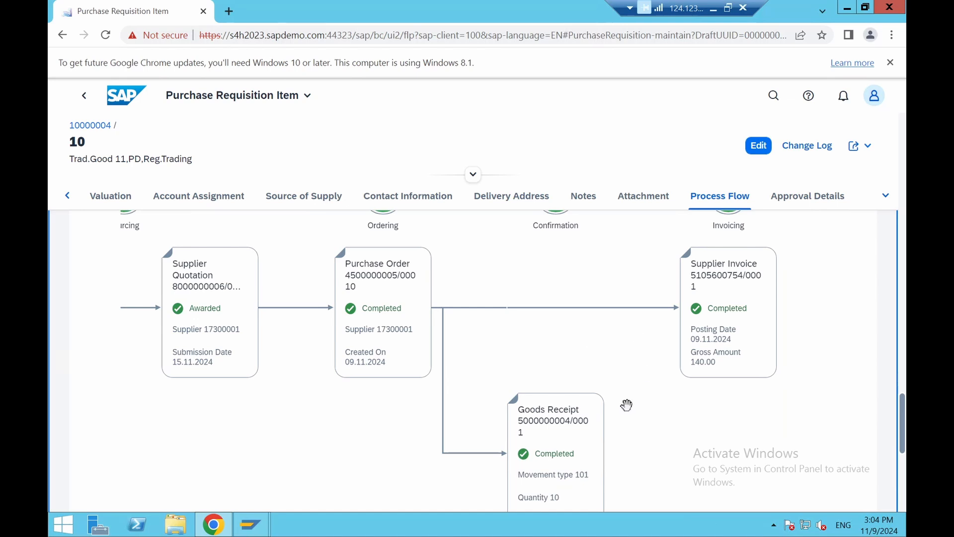
scroll(597, 405, down, 1)
scroll(696, 370, up, 2)
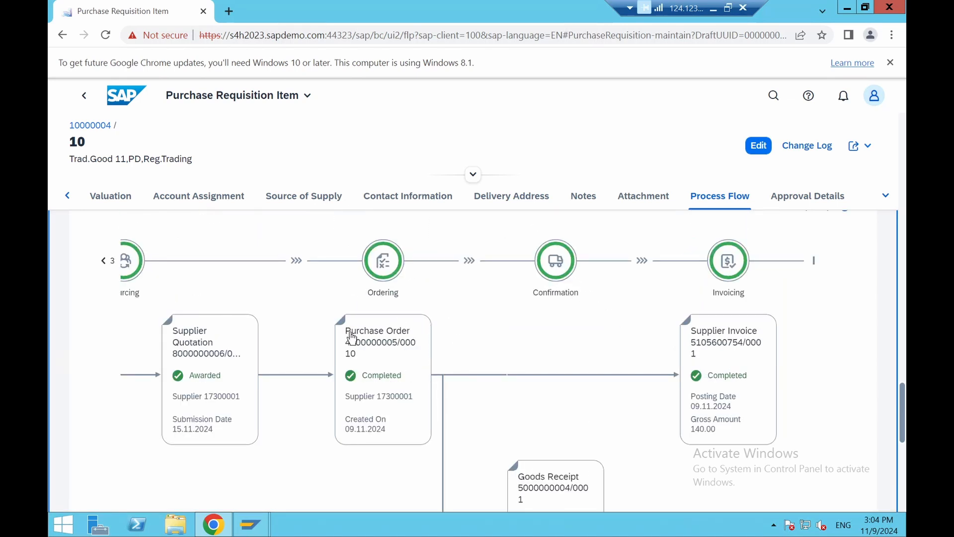
scroll(663, 364, up, 1)
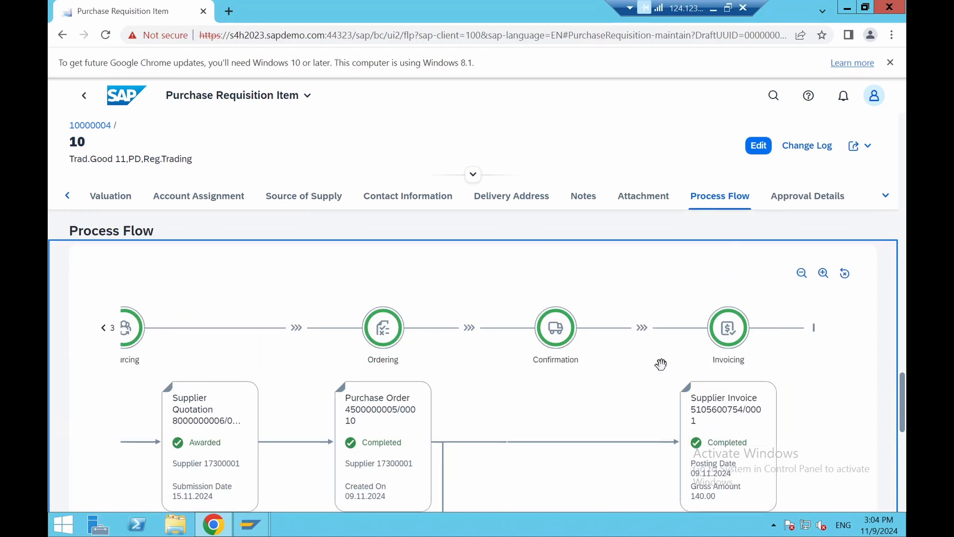
Zoom the process flow out two levels to view the whole chain, then zoom back in one level
click(805, 281)
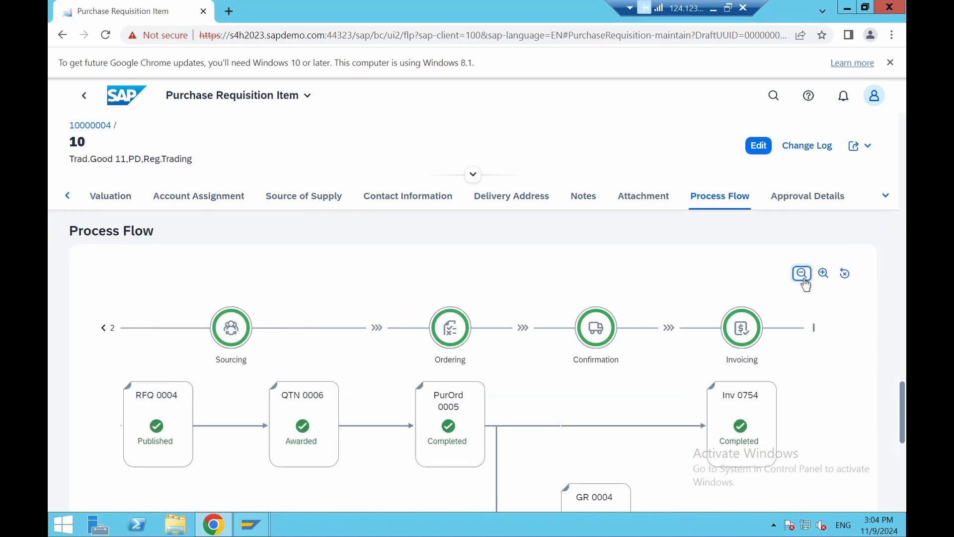
click(805, 281)
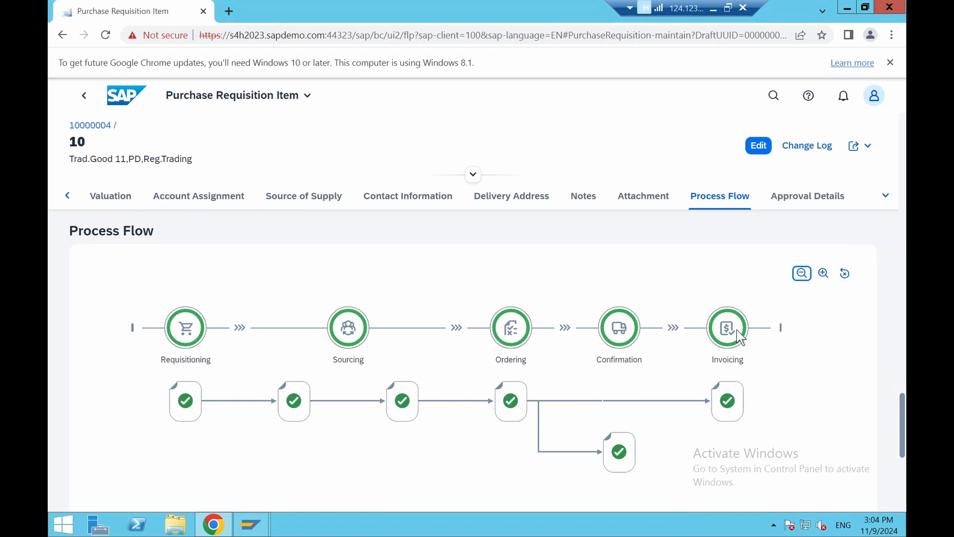
mouse_move(740, 337)
click(825, 276)
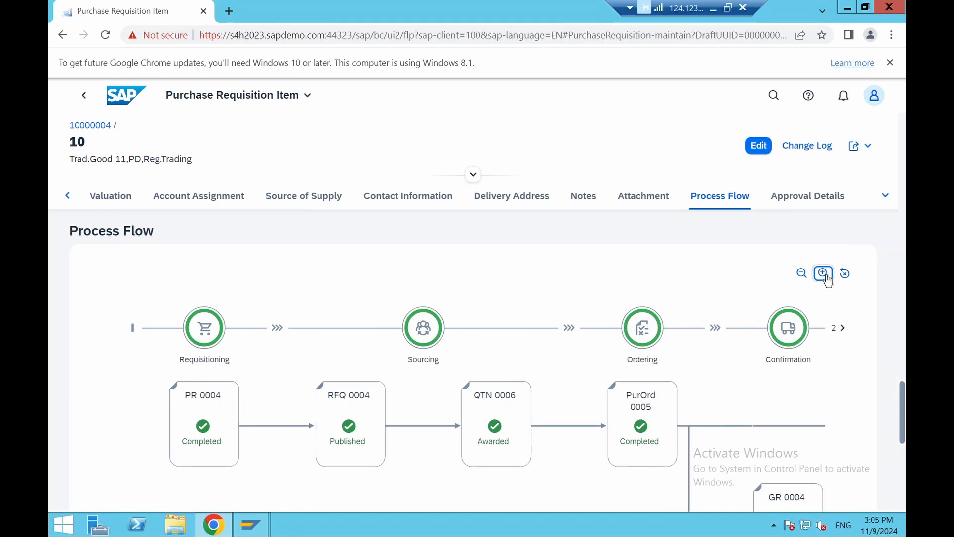